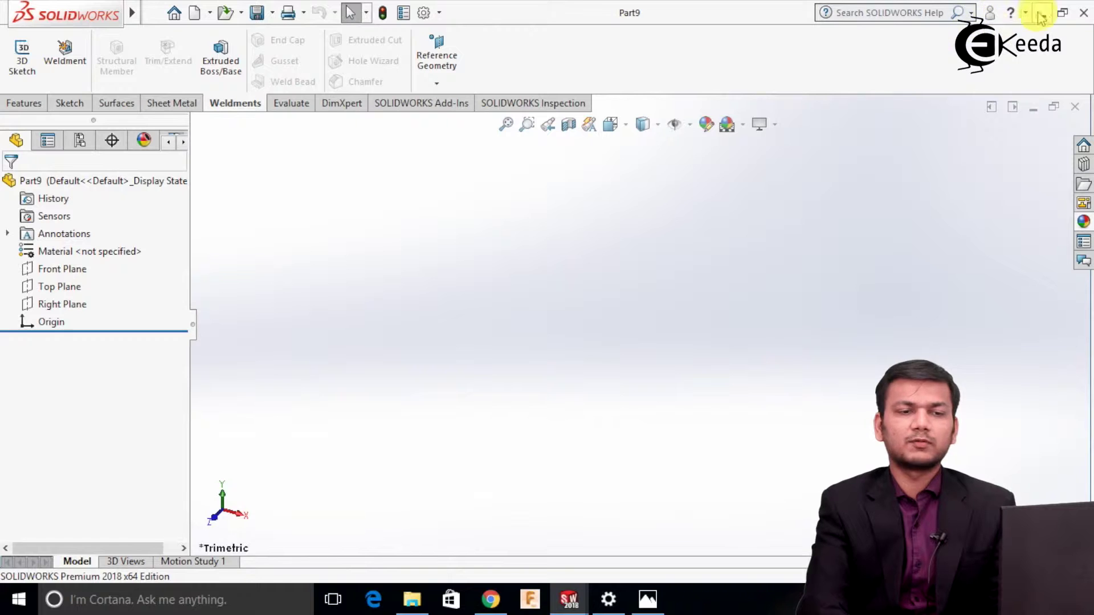
Step: Set the part window beside the large.jpg reference drawing and bring the top plate views into sight
left_click(1062, 12)
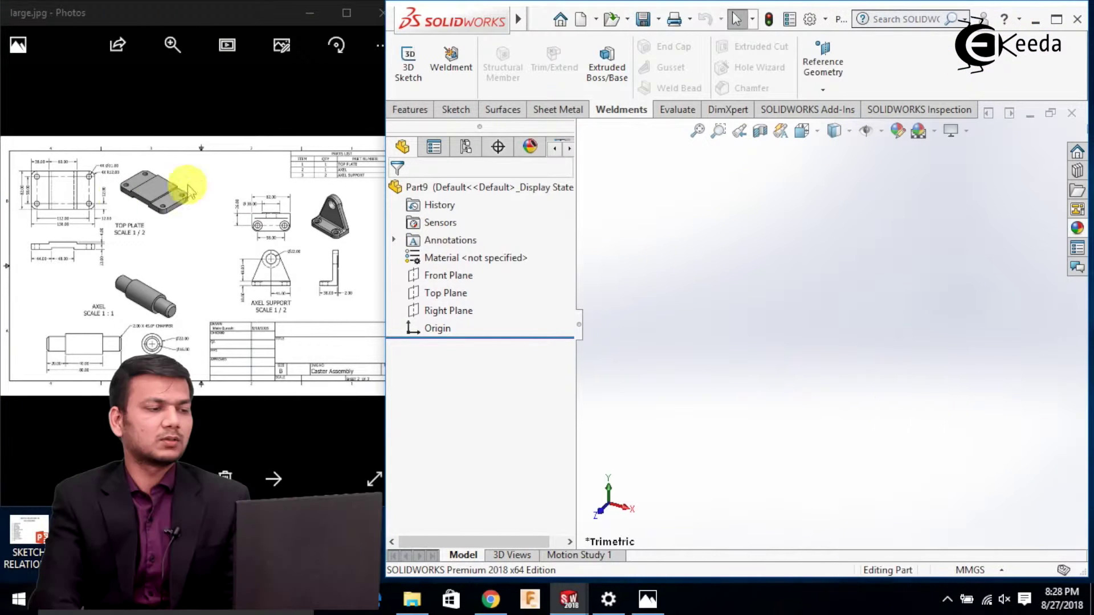
left_click(166, 232)
scroll(171, 233, "up", 1)
left_click_drag(221, 252, 262, 256)
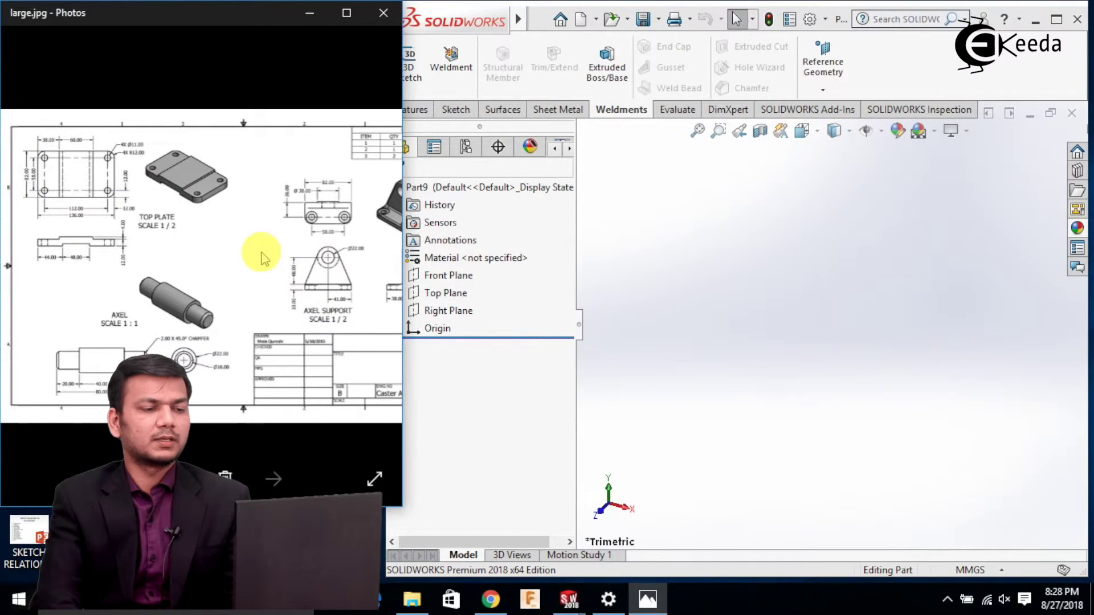
Step: Start a sketch on the Front Plane and enlarge the top plate views in the reference drawing
right_click(467, 279)
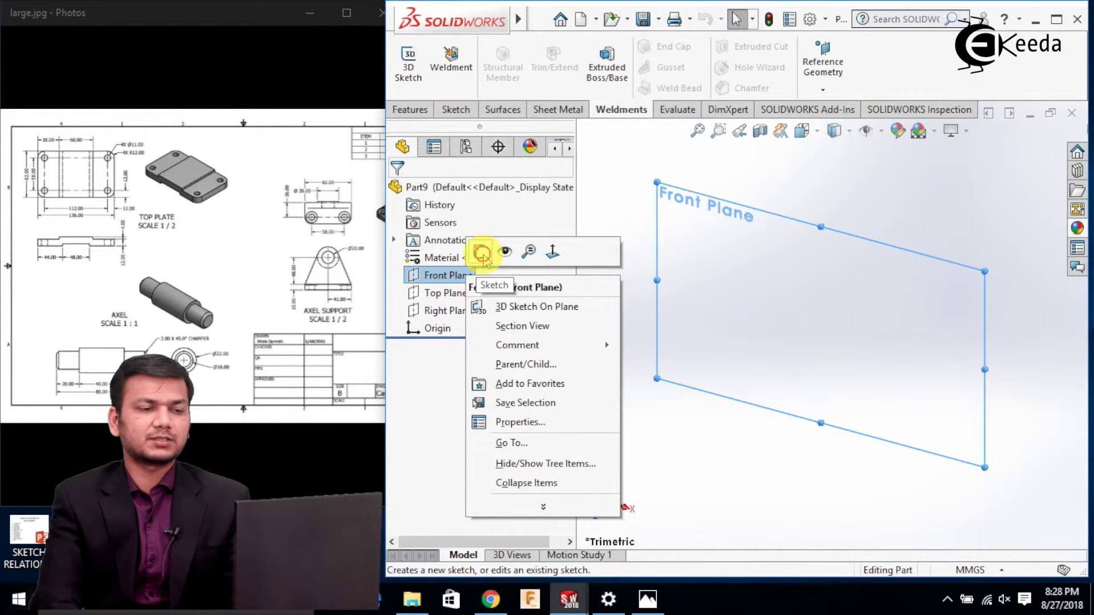
left_click(482, 253)
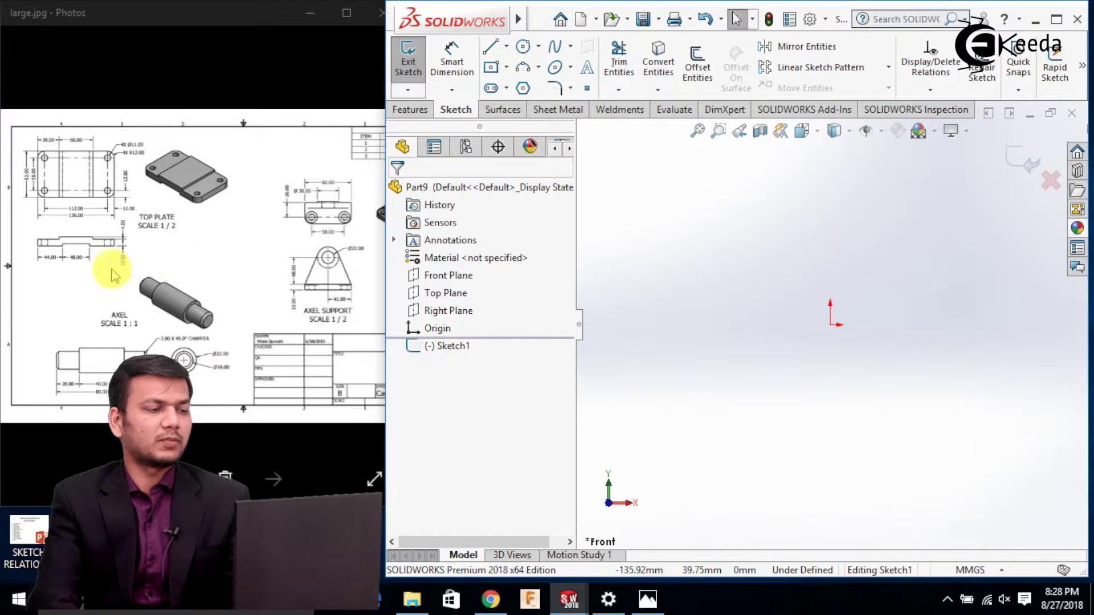
left_click(80, 245)
scroll(80, 244, "up", 2, "ctrl")
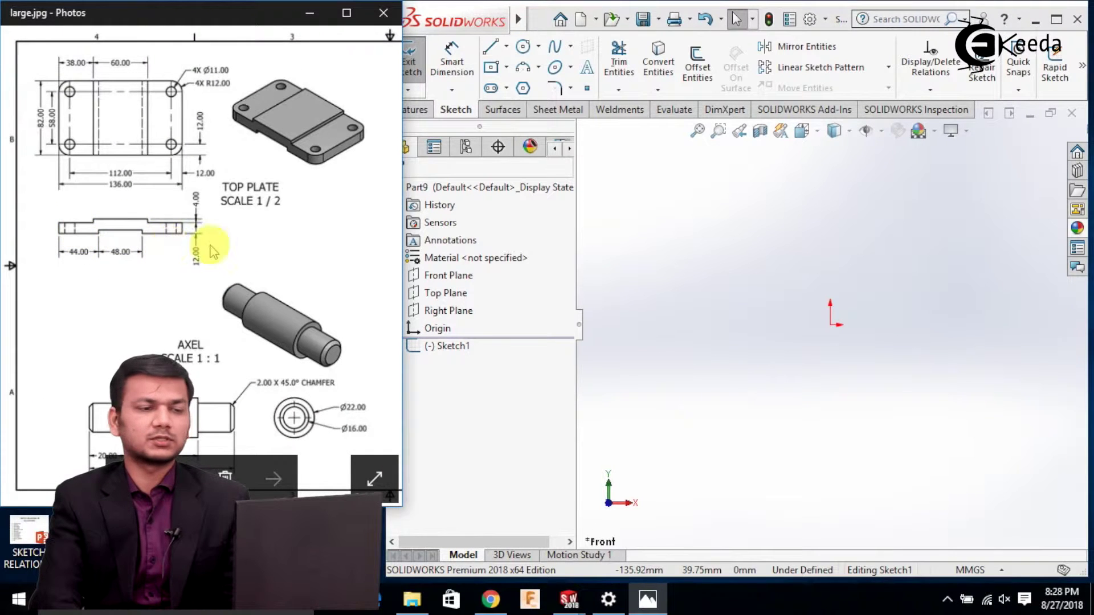
left_click(678, 170)
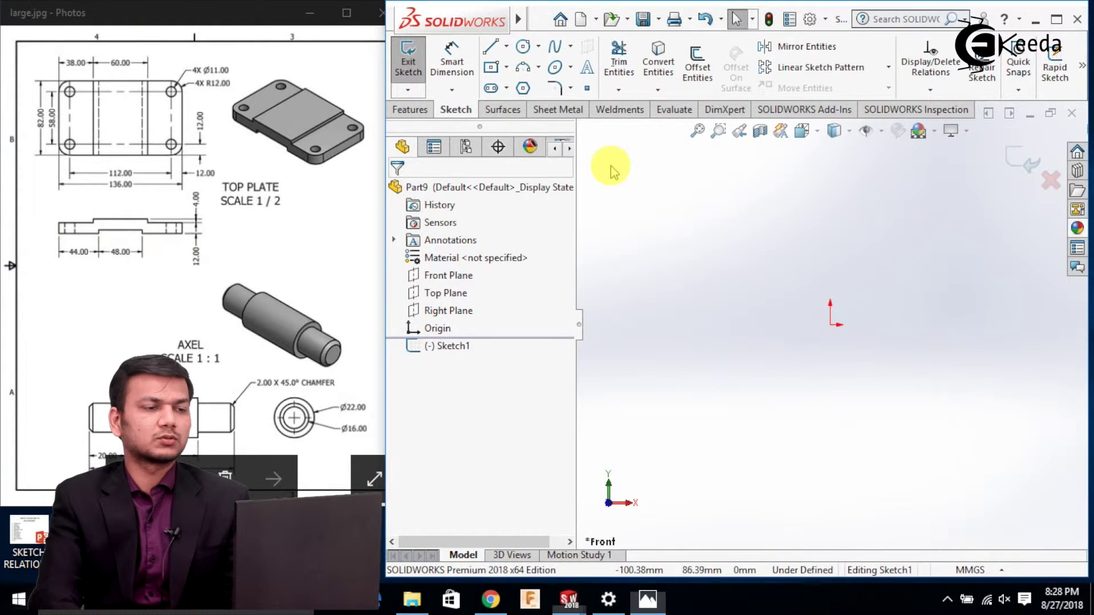
Step: Sketch the profile's lower outline from the origin: a line about 26 mm long, a raised central recess and a second line at origin level
left_click(494, 49)
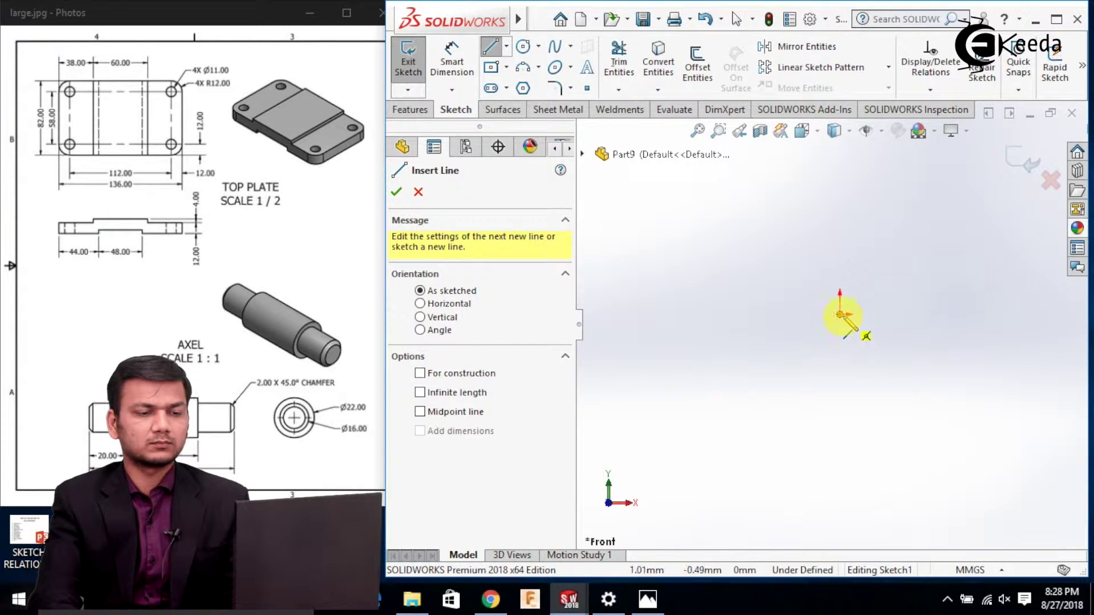
left_click(840, 314)
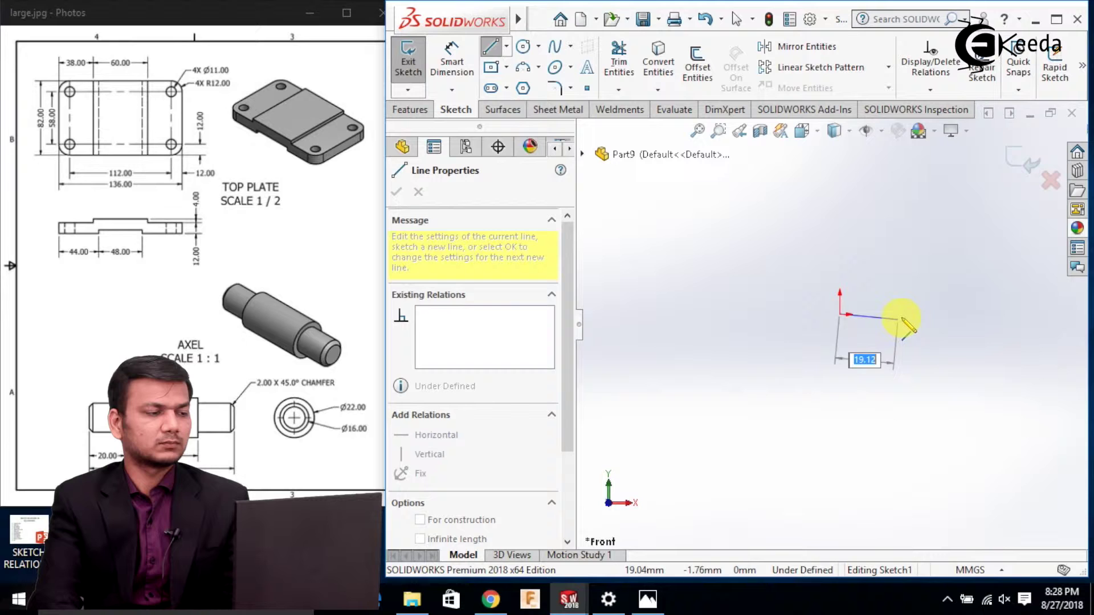
left_click(921, 314)
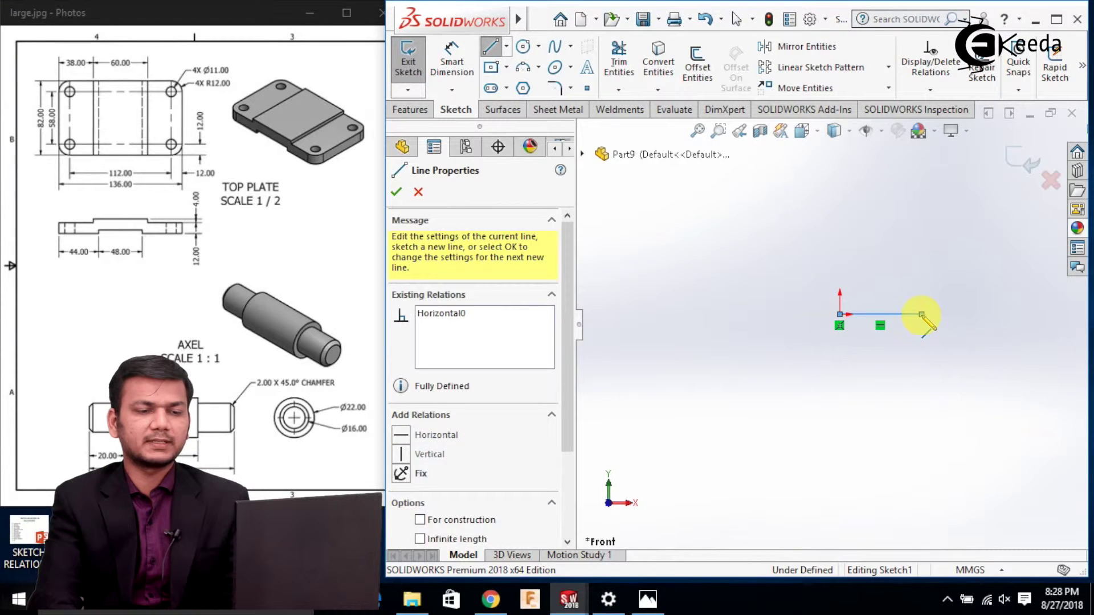
left_click(921, 284)
scroll(935, 291, "up", 2)
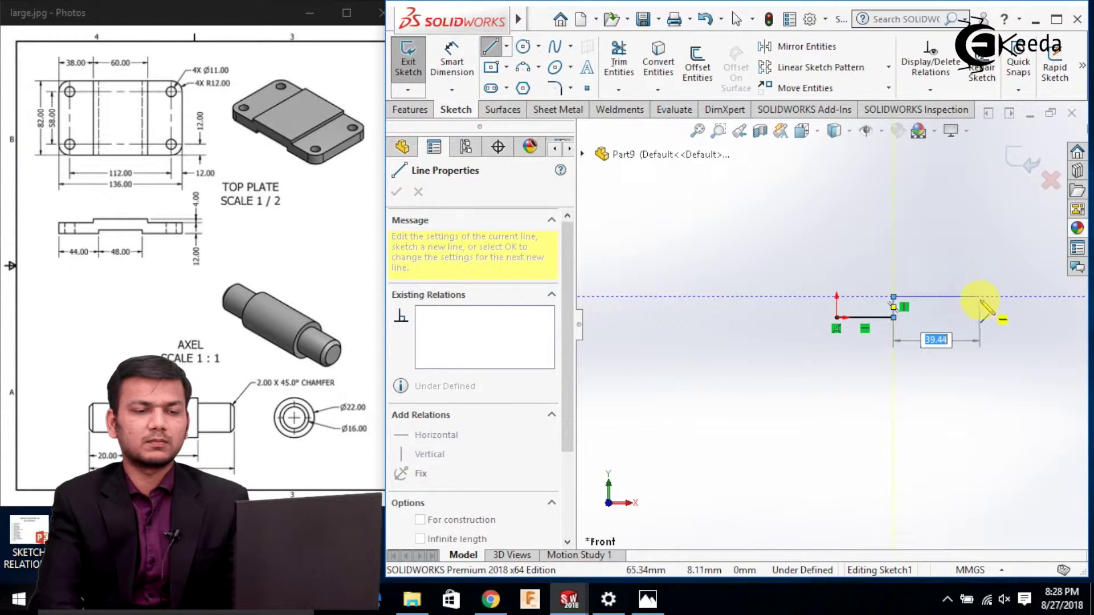
left_click(1014, 297)
left_click(1014, 317)
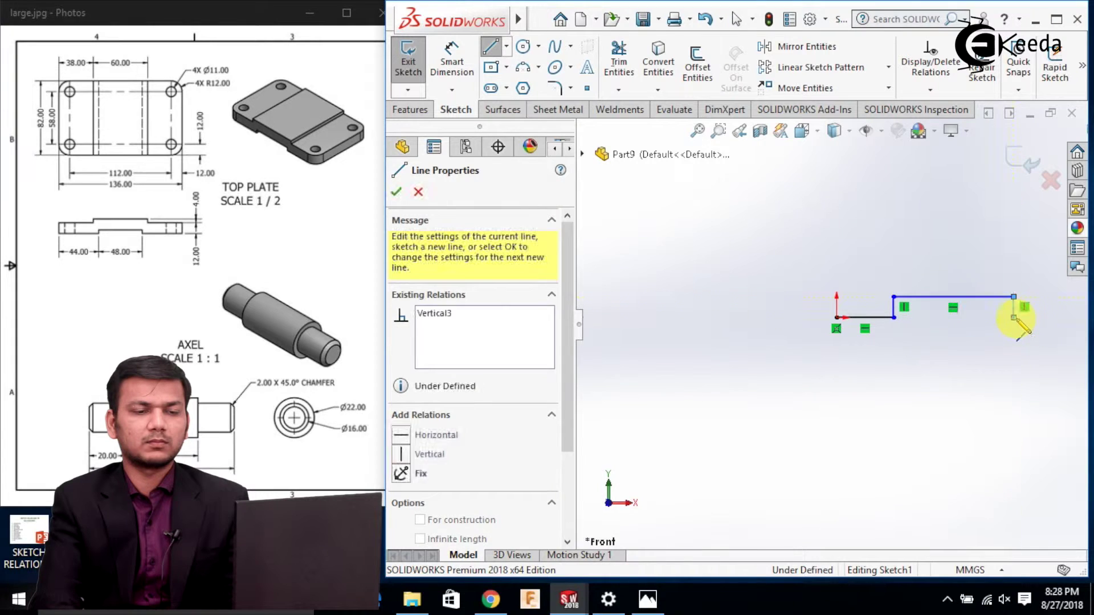
scroll(1064, 296, "up", 2)
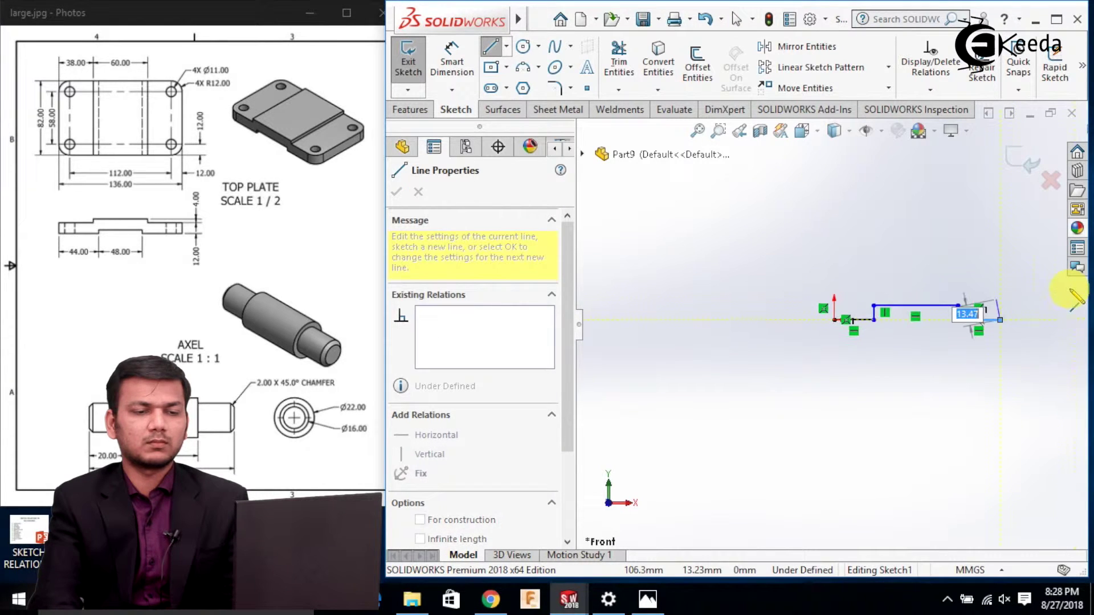
left_click(1000, 320)
Step: Sketch the right side and the stepped upper outline with a raised middle section, closing the profile at the origin
left_click(1000, 288)
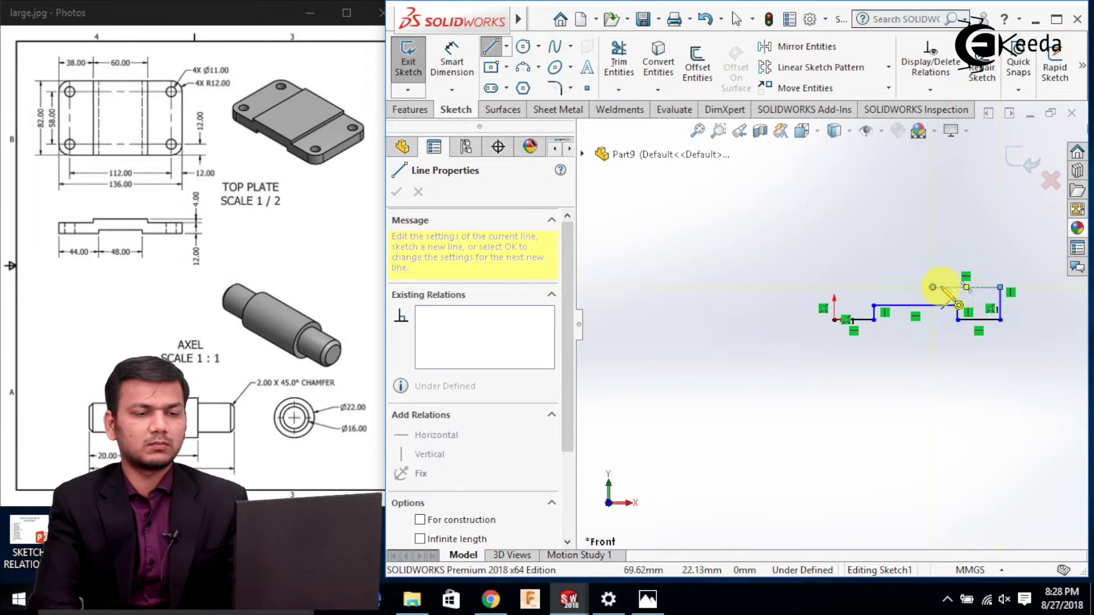
left_click(934, 288)
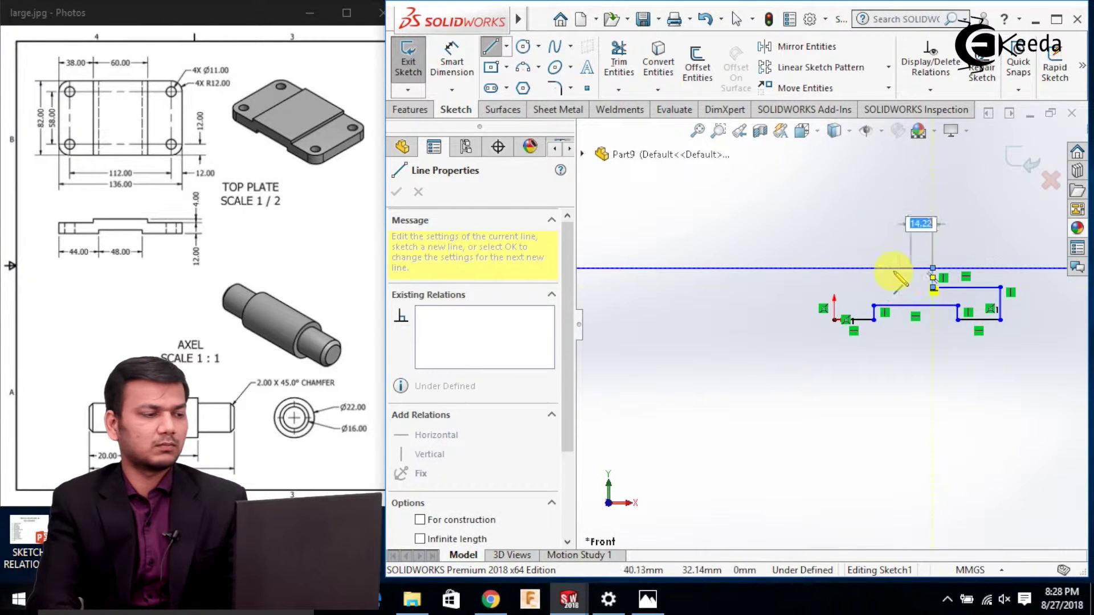
left_click(863, 267)
left_click(862, 293)
left_click(836, 293)
left_click(835, 319)
right_click(837, 320)
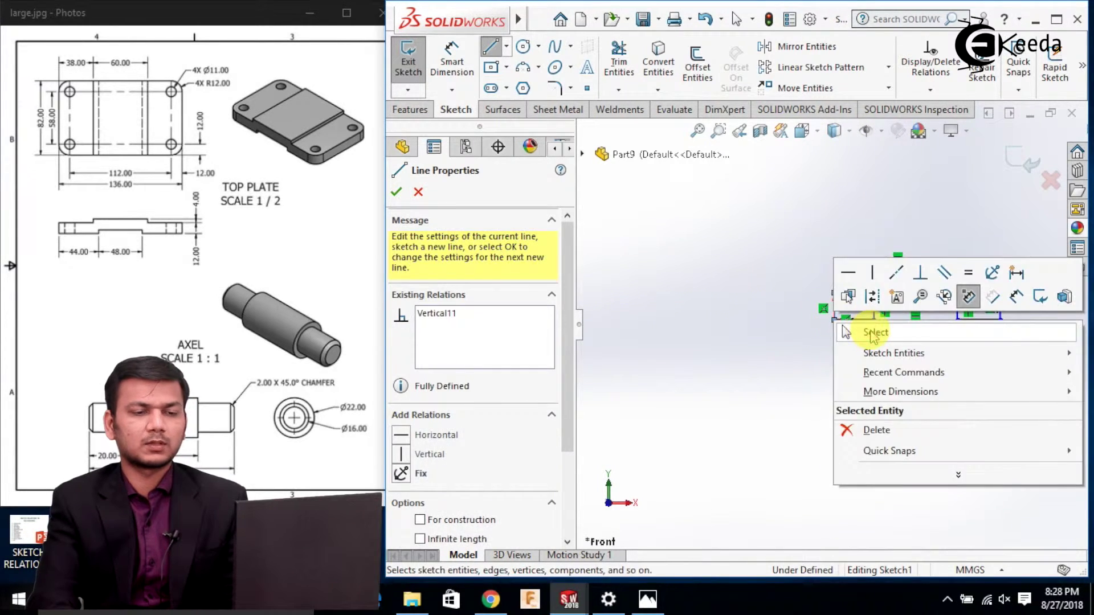
left_click(871, 333)
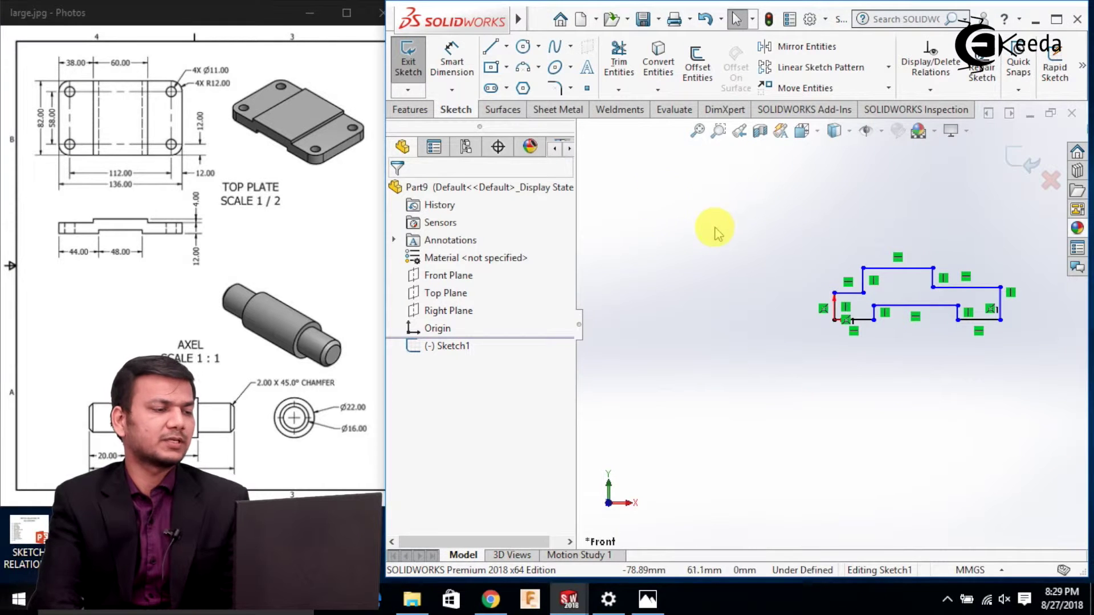
Step: Dimension the lower horizontal line that starts at the origin to 44 mm
left_click(456, 66)
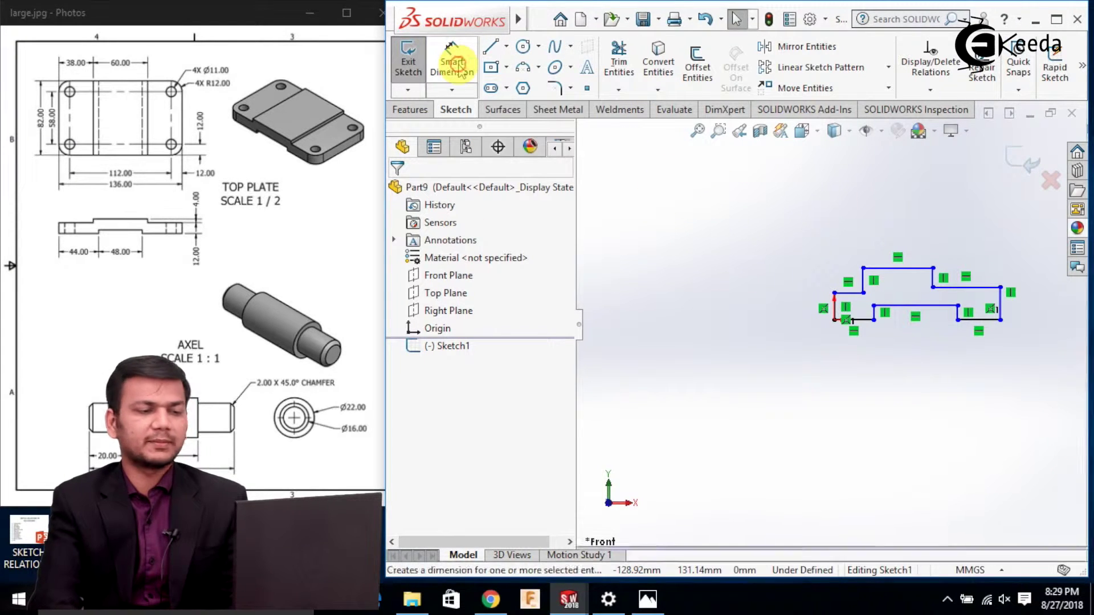
scroll(916, 395, "down", 3)
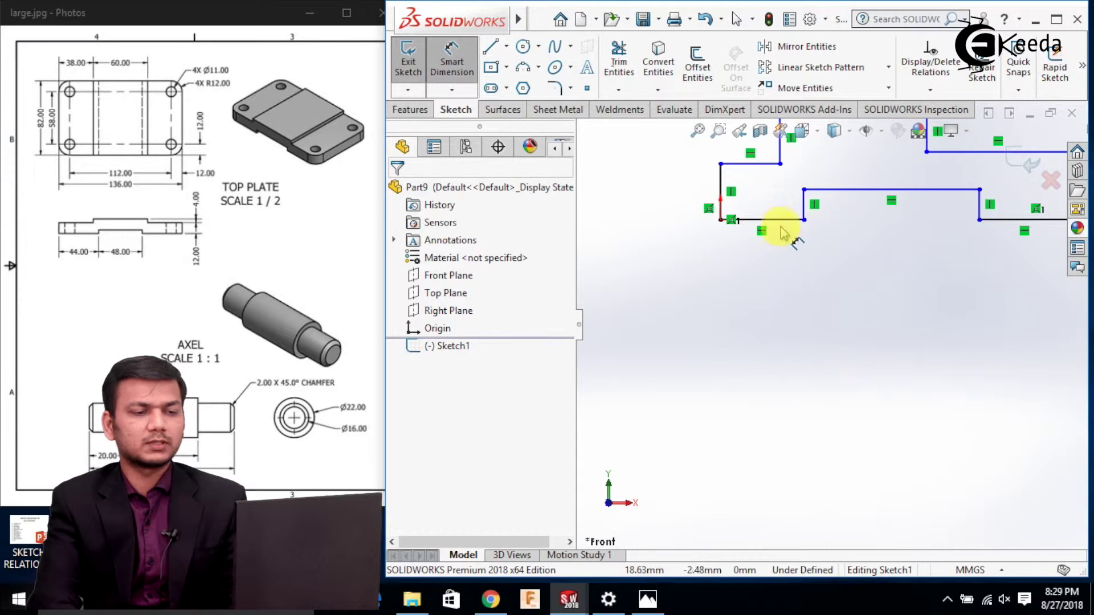
left_click(772, 251)
left_click(771, 274)
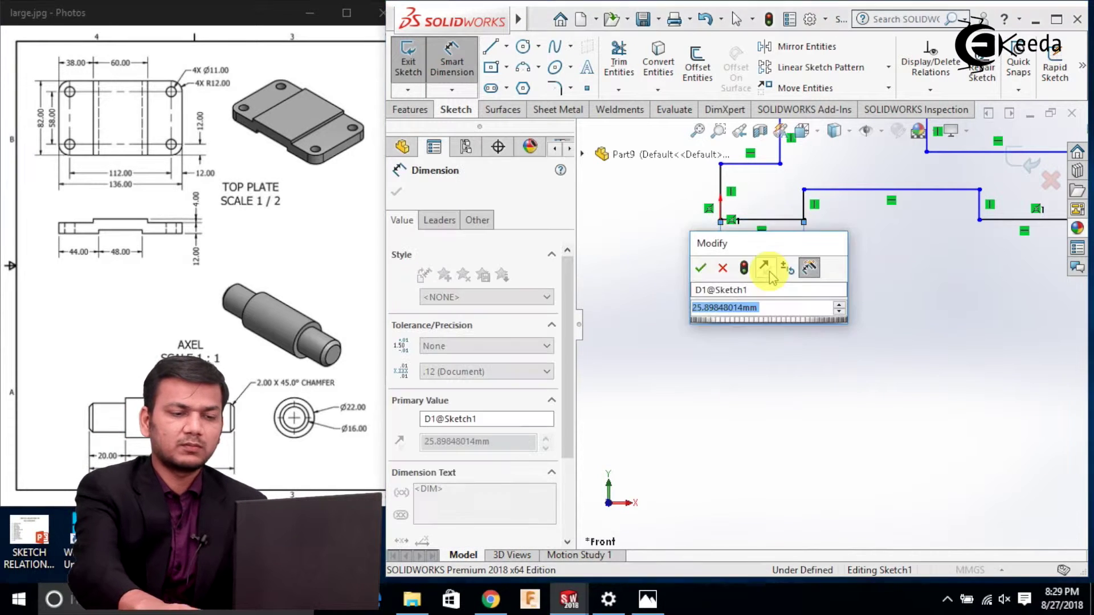
type("44")
key("Return")
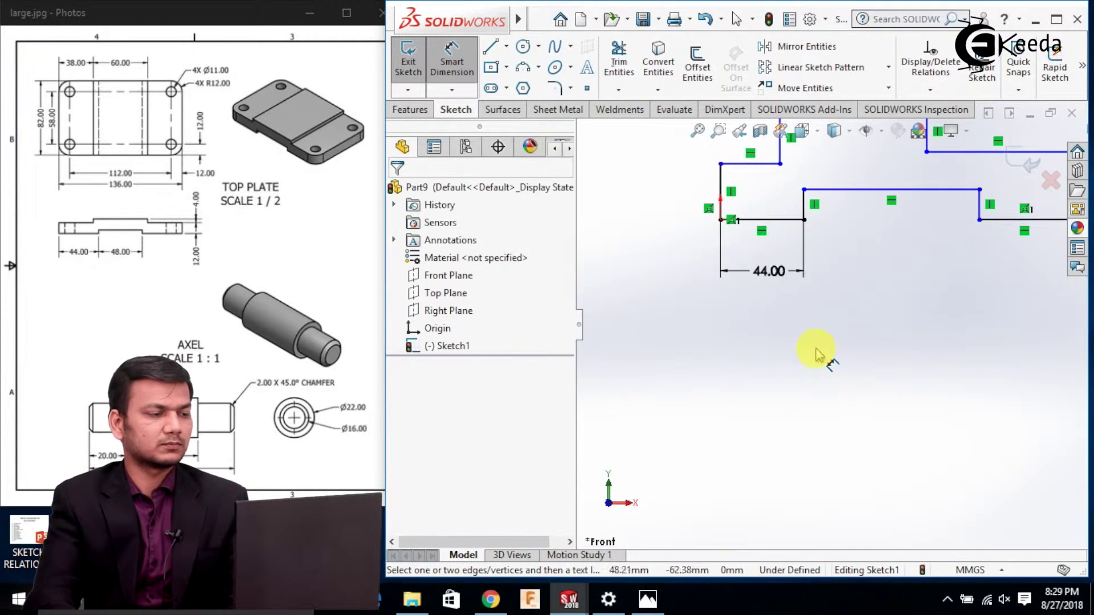
Step: Dimension the width of the central bottom recess to 48 mm
scroll(840, 313, "down", 2)
left_click(769, 191)
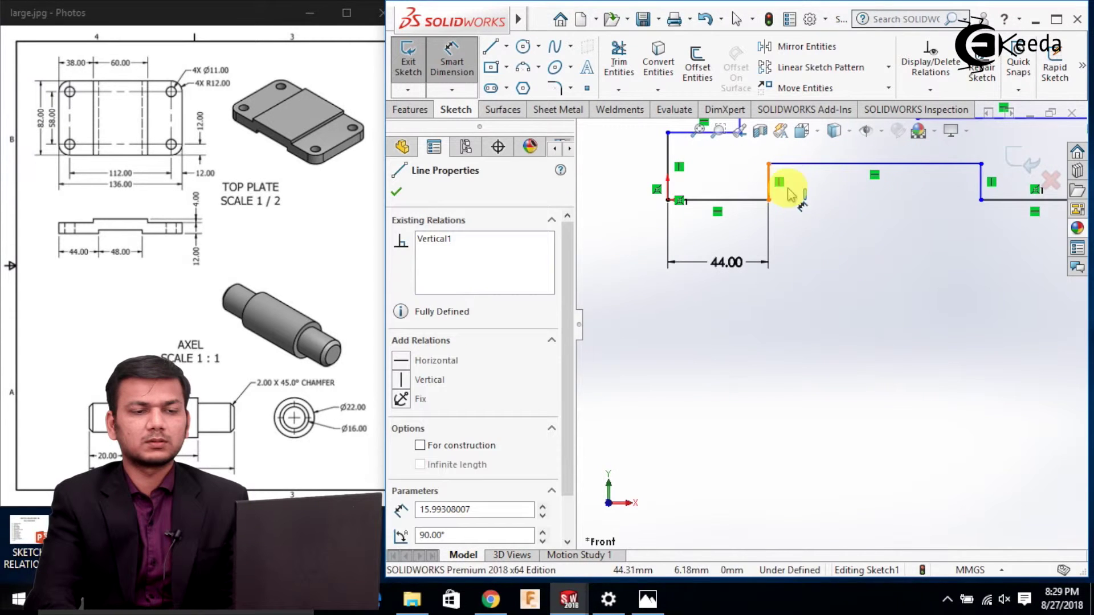
left_click(982, 202)
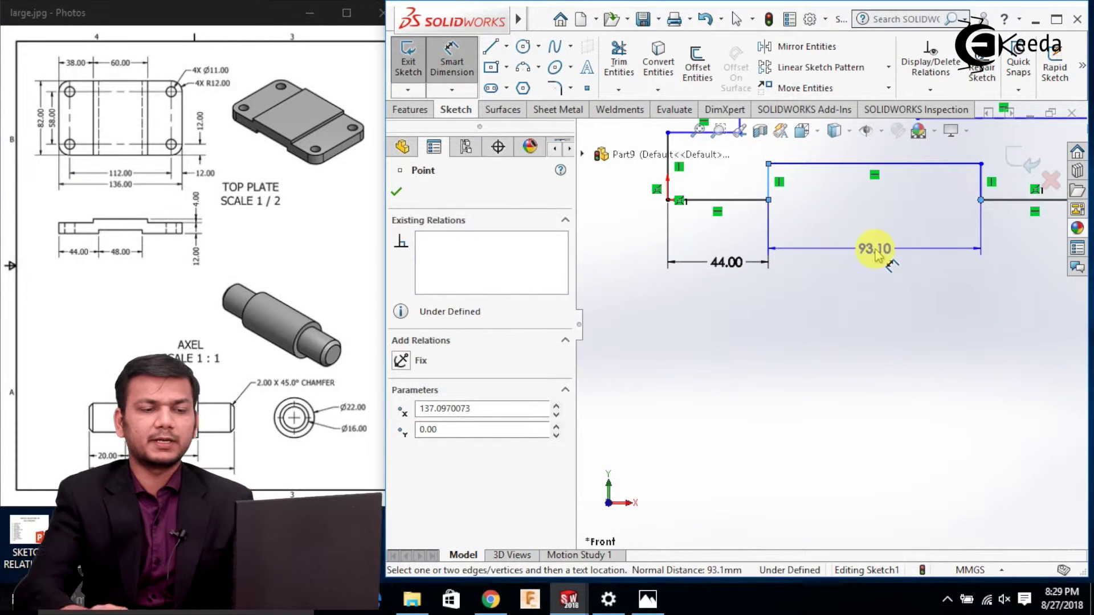
left_click(880, 258)
type("48")
key("Return")
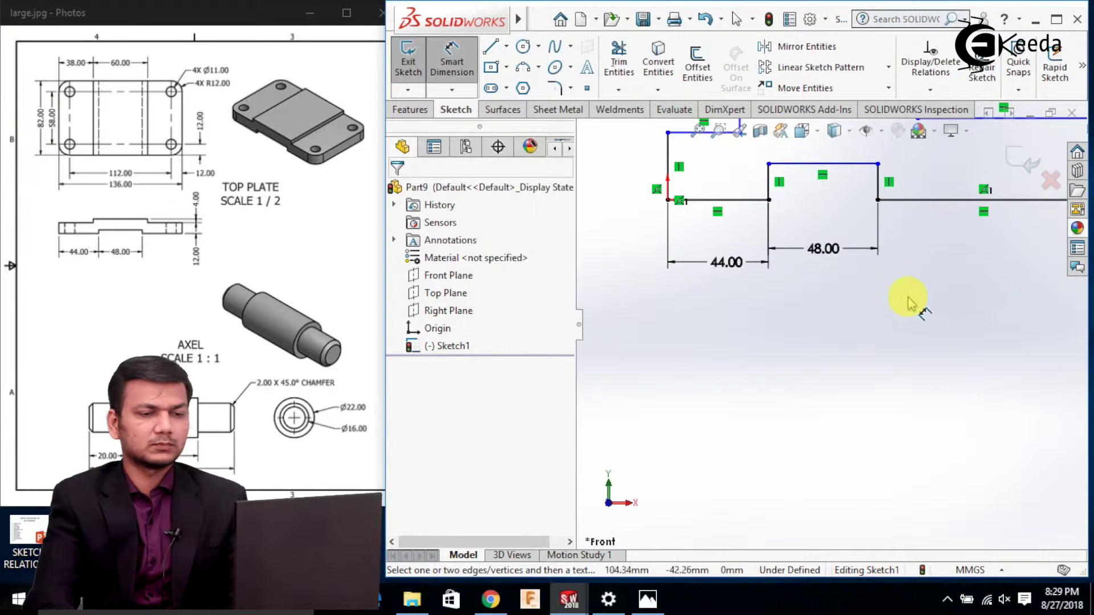
Step: Dimension the lower horizontal line on the right of the recess to 44 mm
scroll(909, 302, "up", 3)
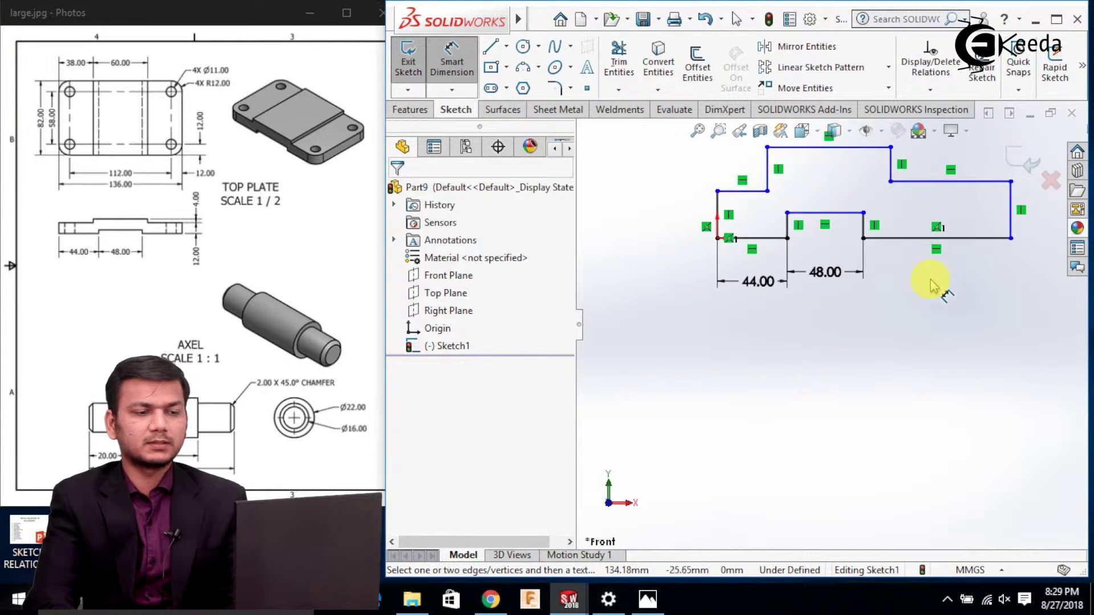
left_click(894, 245)
left_click(897, 288)
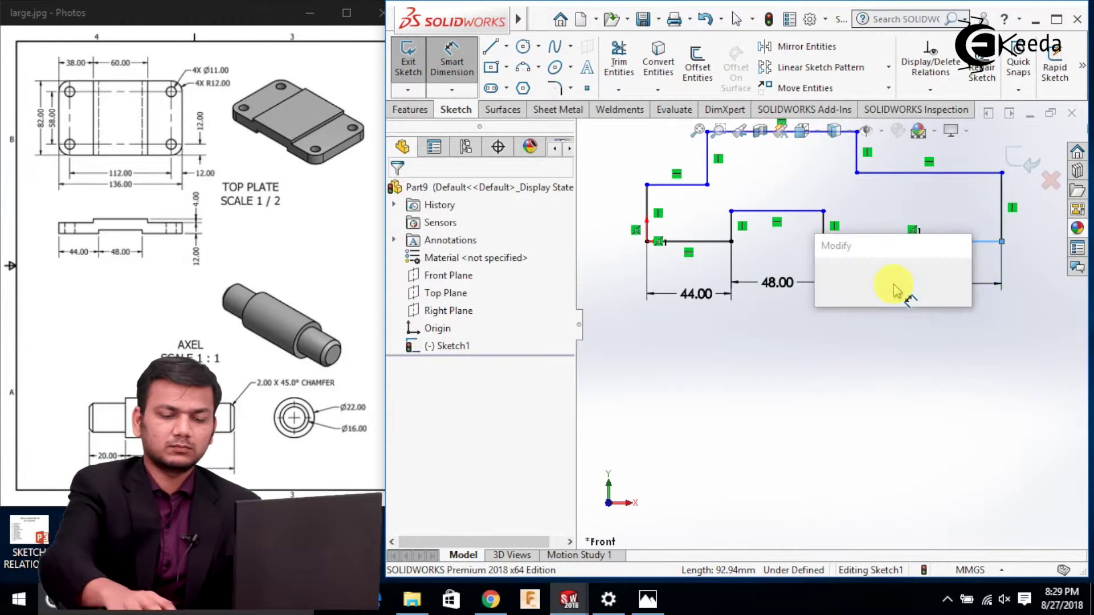
type("44")
key("Return")
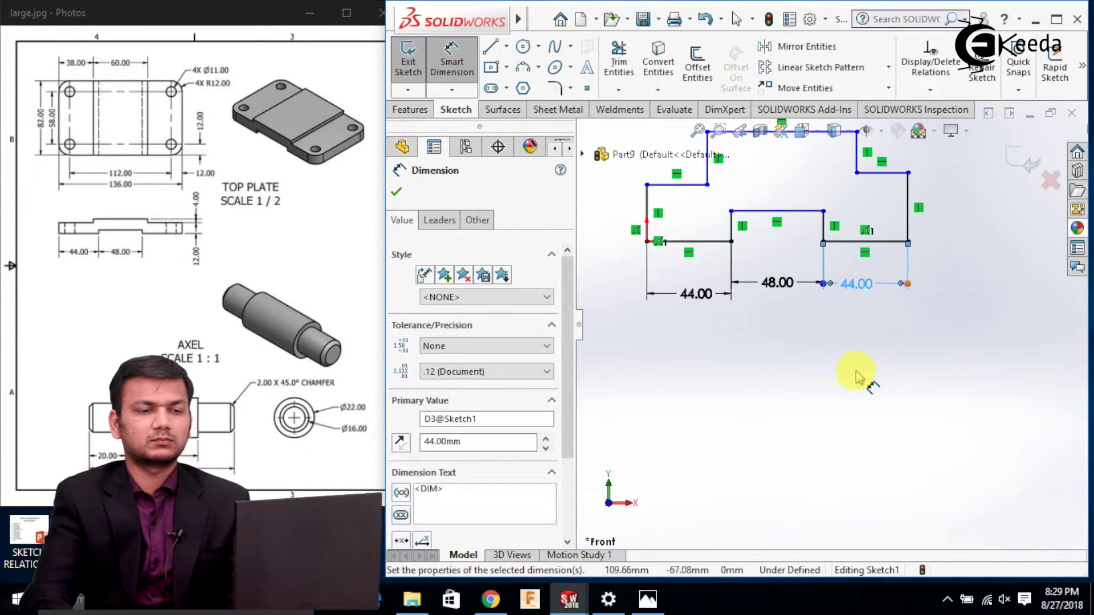
Step: Dimension the height of the profile's right vertical edge to 12 mm
scroll(889, 236, "down", 2)
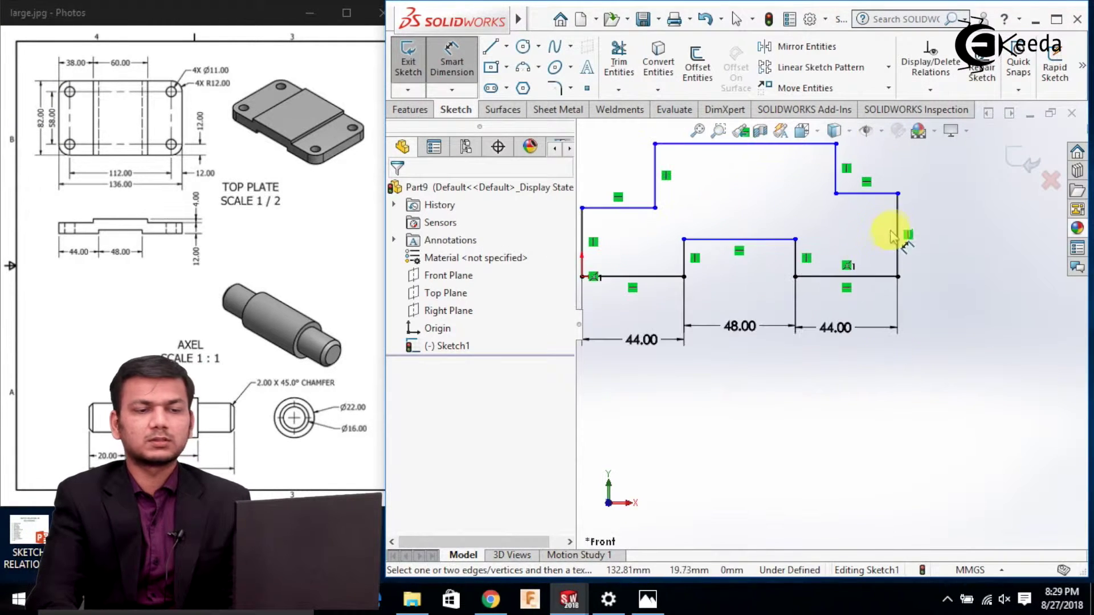
left_click(899, 233)
left_click(965, 236)
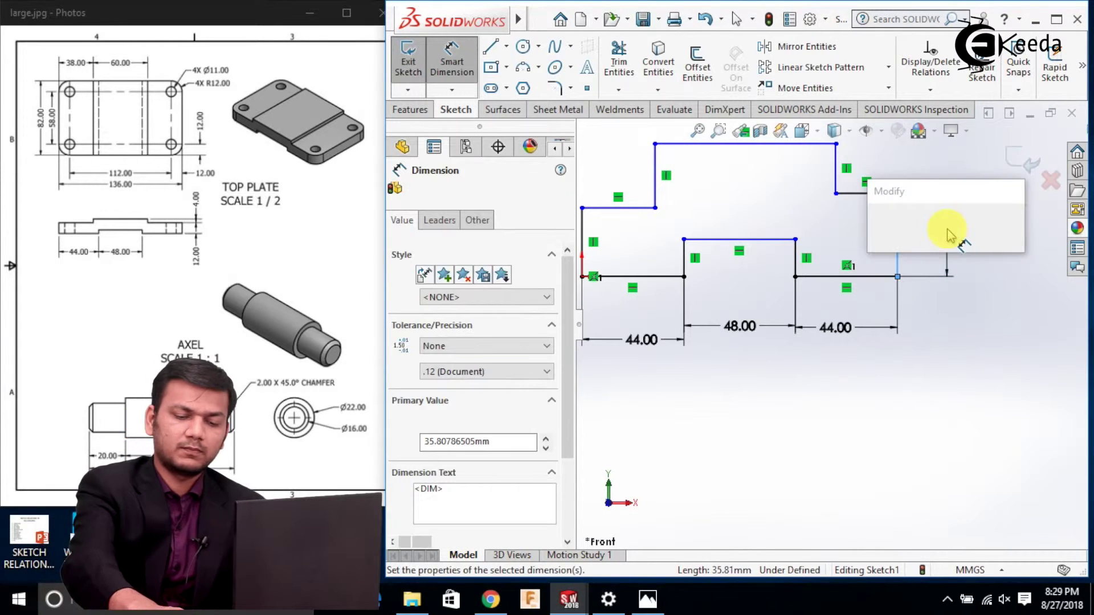
type("12")
key("Return")
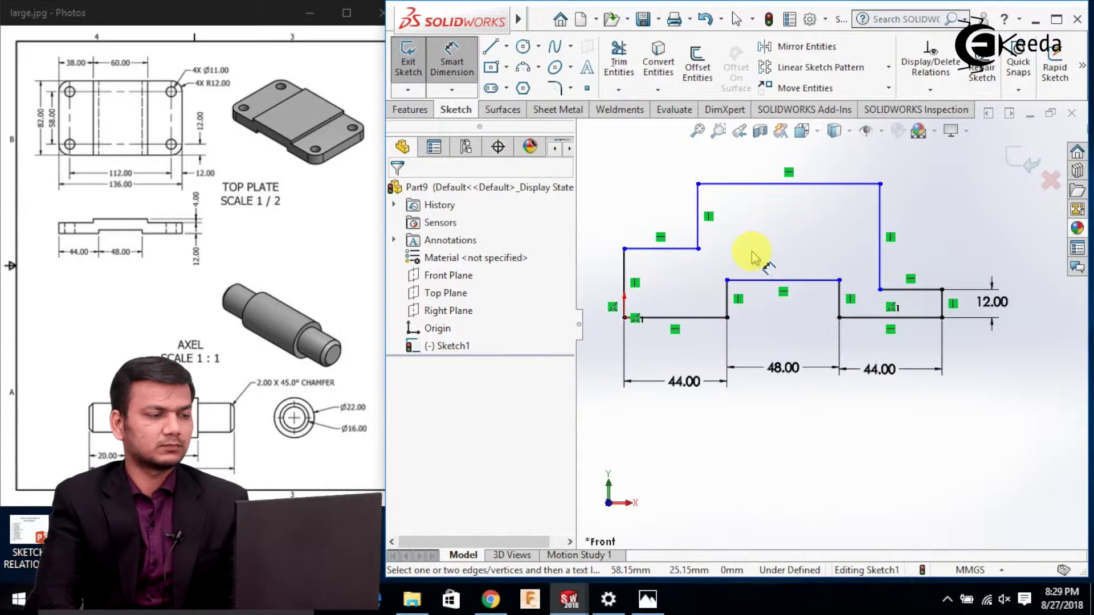
Step: Dimension the vertical distance between the profile's top line and the right shoulder line to 4 mm
left_click(866, 185)
left_click(910, 289)
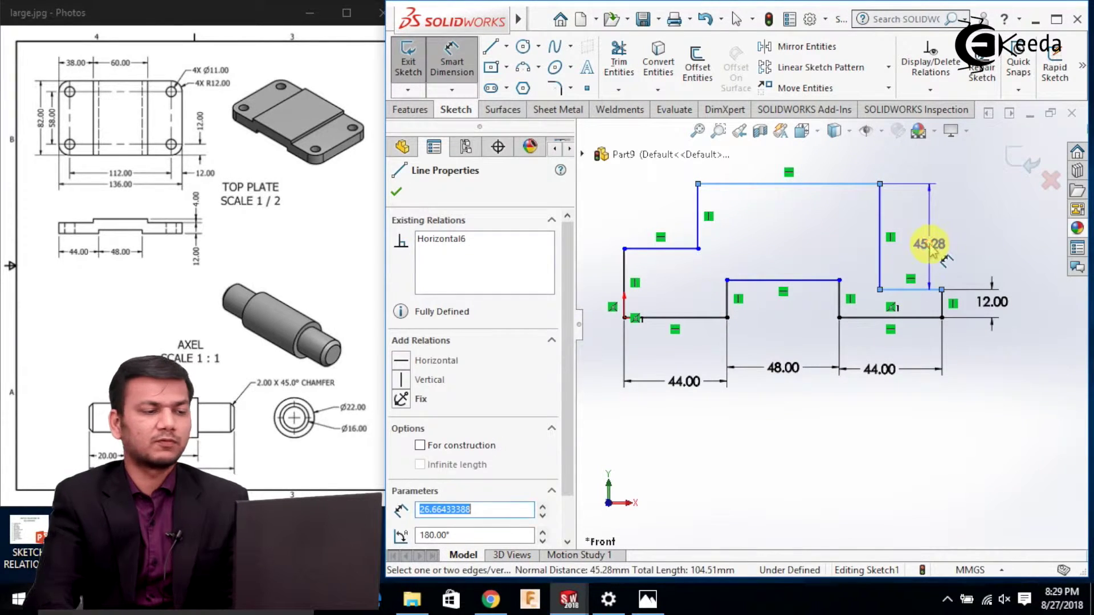
left_click(929, 251)
type("4")
key("Return")
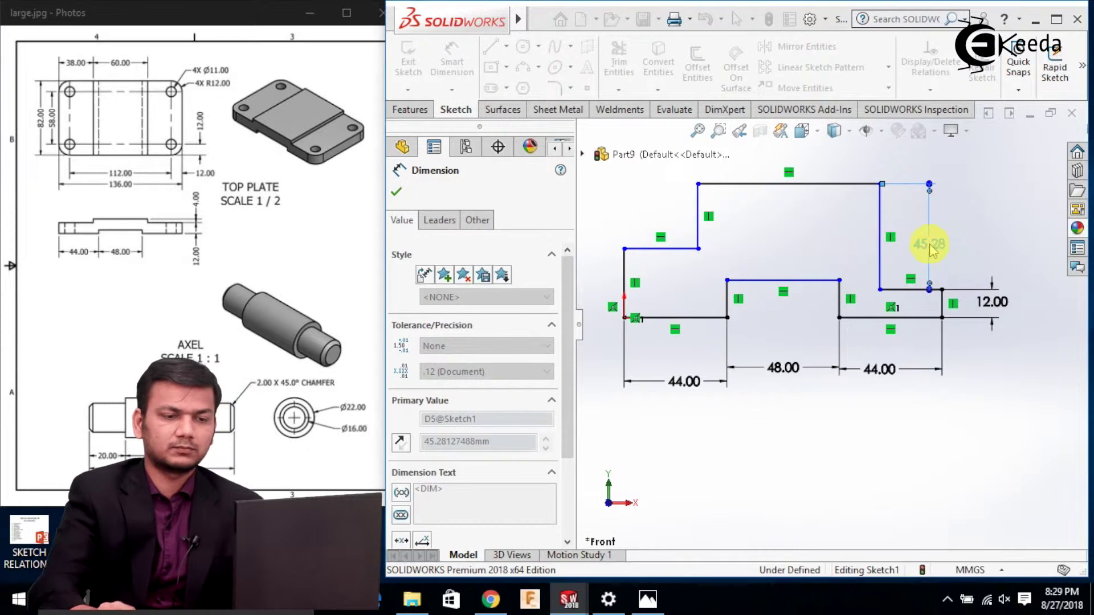
key("Escape")
Step: Move the recess's upper right corner down so its top line sits clear of the profile's upper line
scroll(794, 309, "down", 2)
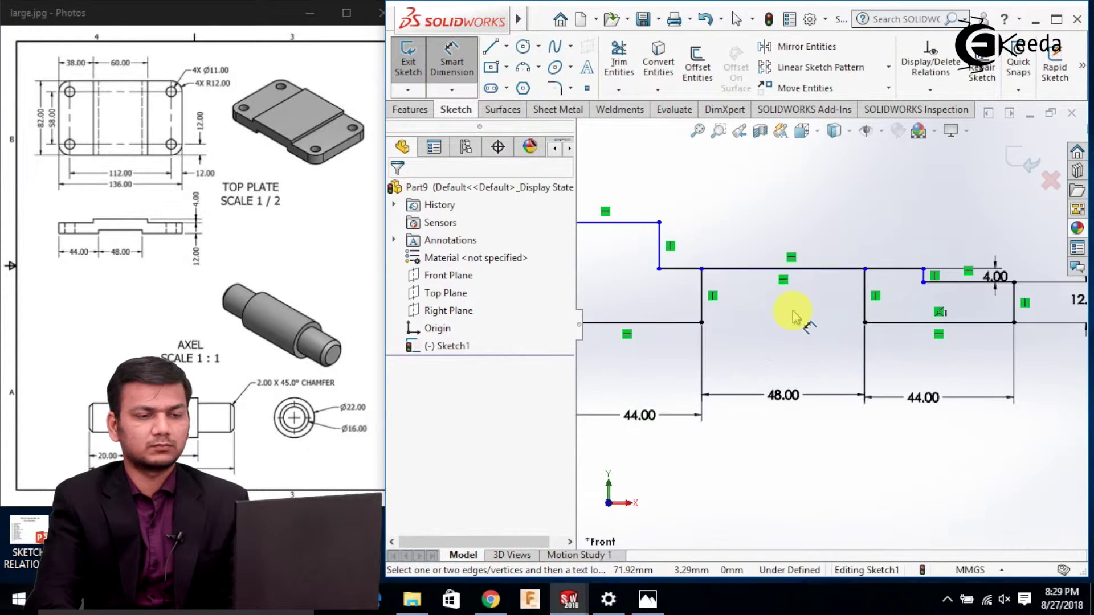
key("f")
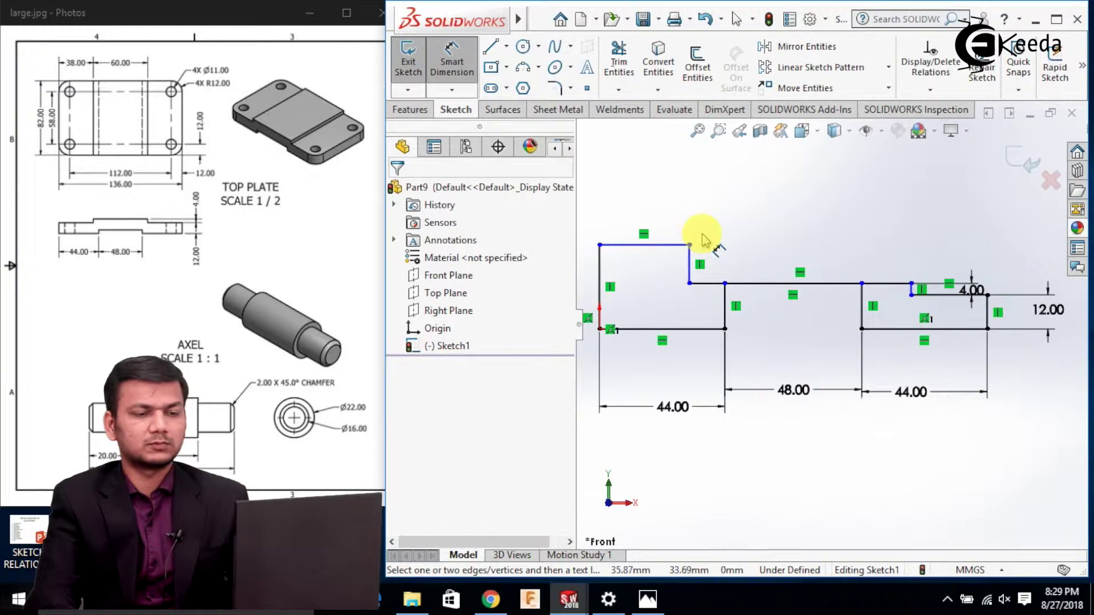
key("Escape")
scroll(858, 306, "down", 2)
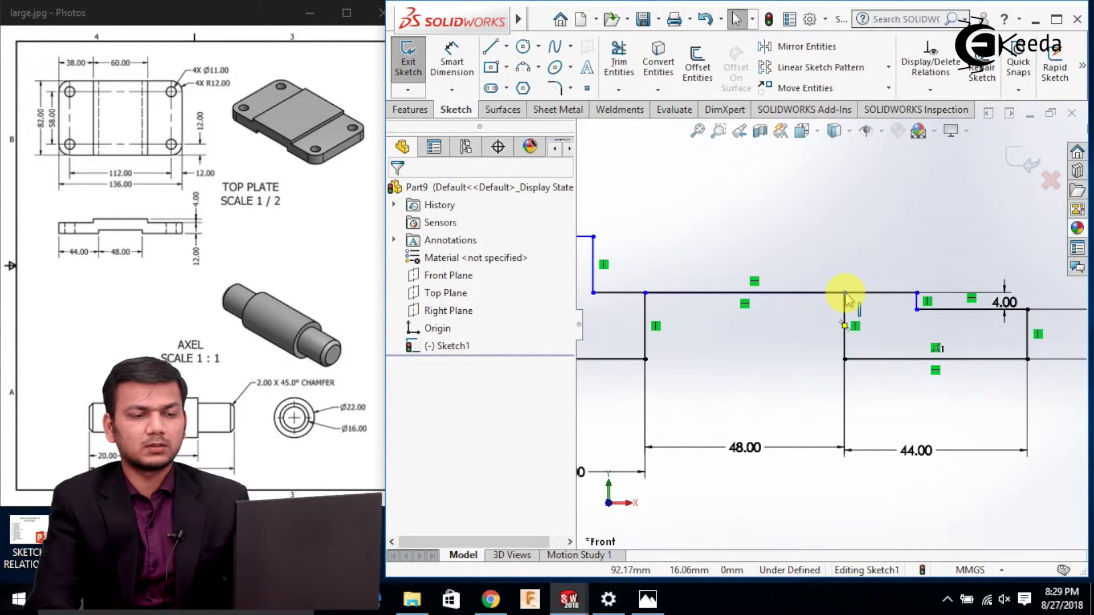
left_click_drag(845, 294, 838, 319)
left_click(819, 356)
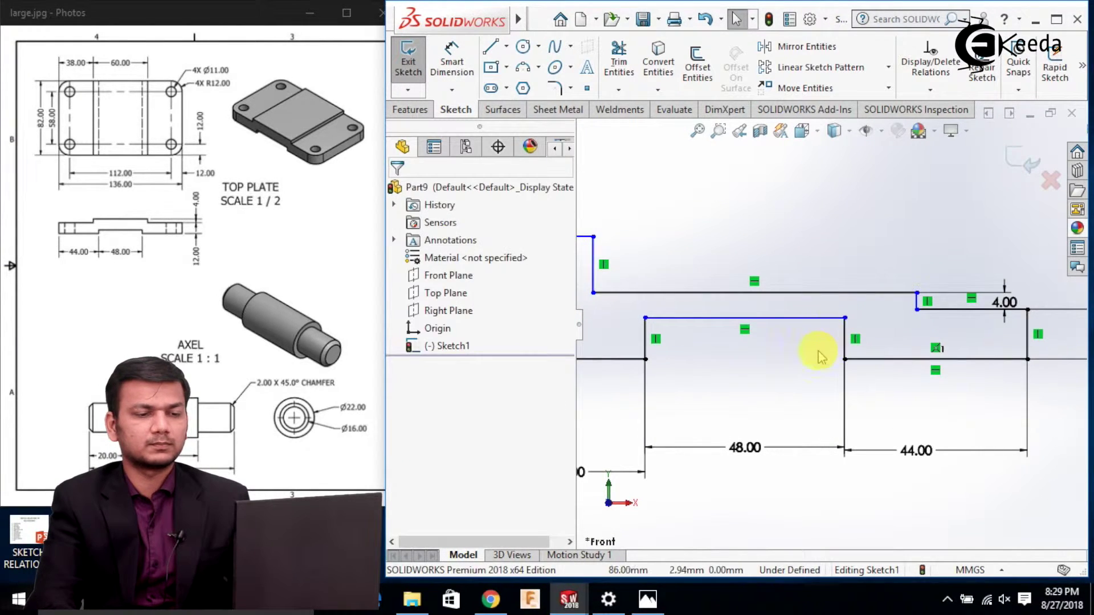
Step: Add a horizontal relation between the right shoulder's inner corner and the recess's upper right corner
scroll(824, 322, "up", 2)
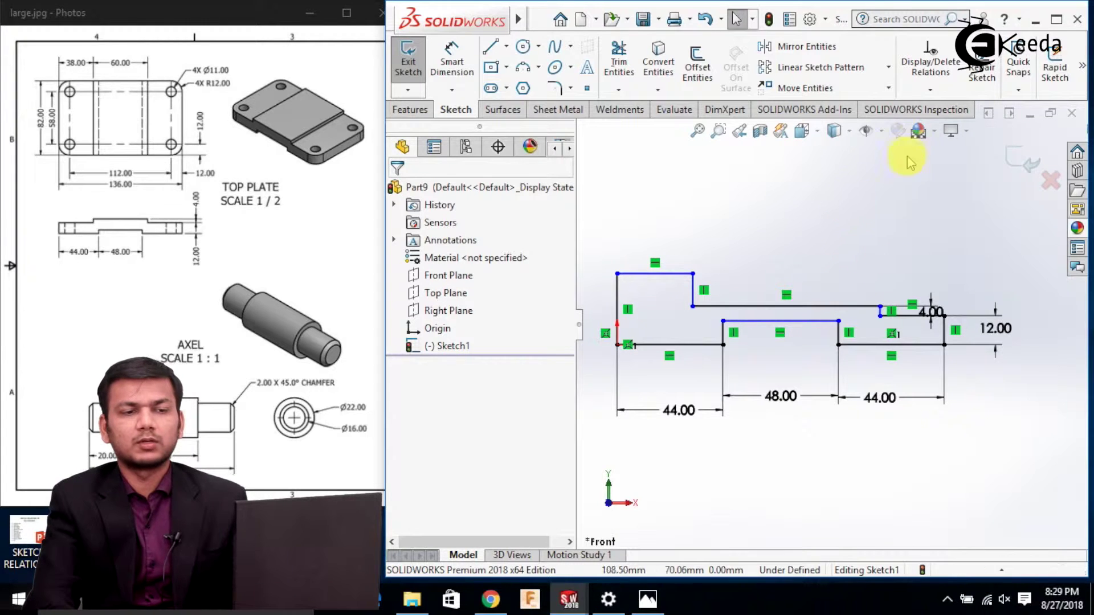
left_click(929, 89)
left_click(939, 135)
scroll(895, 319, "down", 2)
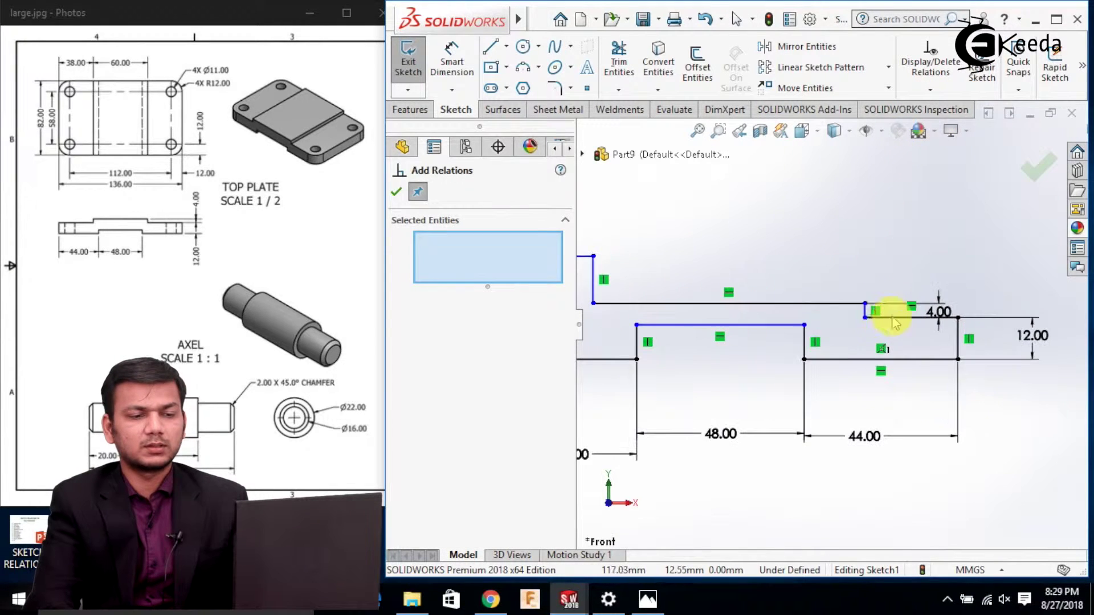
left_click(864, 318)
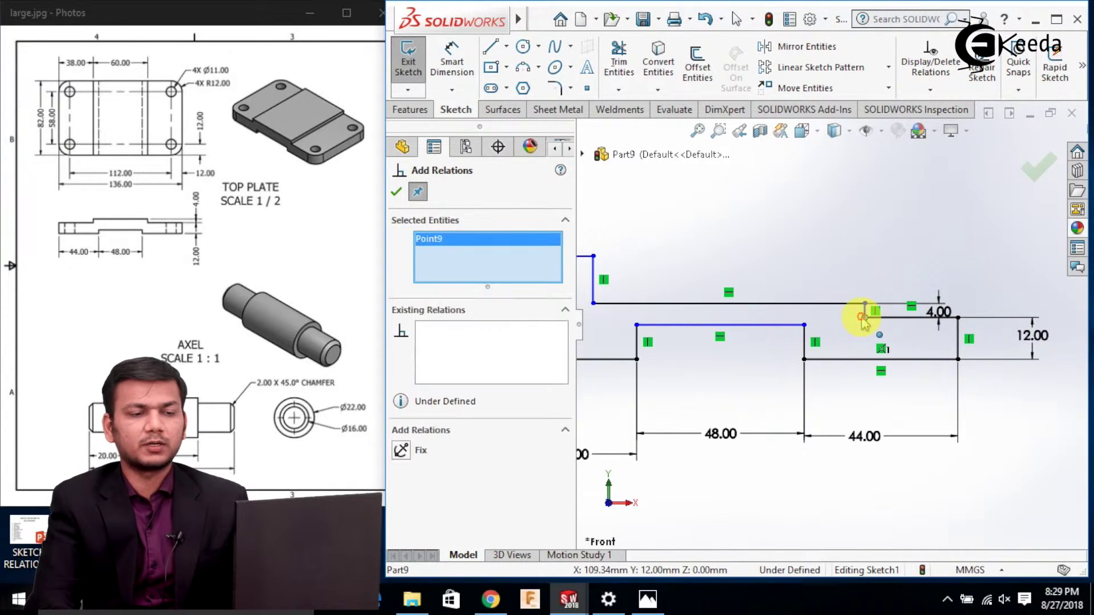
left_click(803, 325)
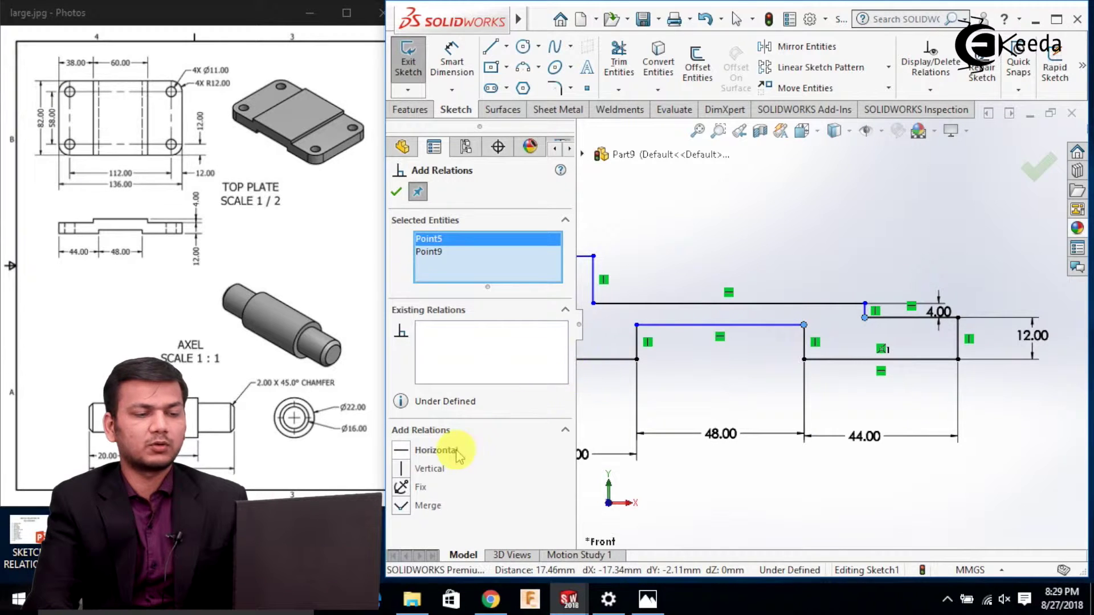
left_click(436, 450)
left_click(397, 194)
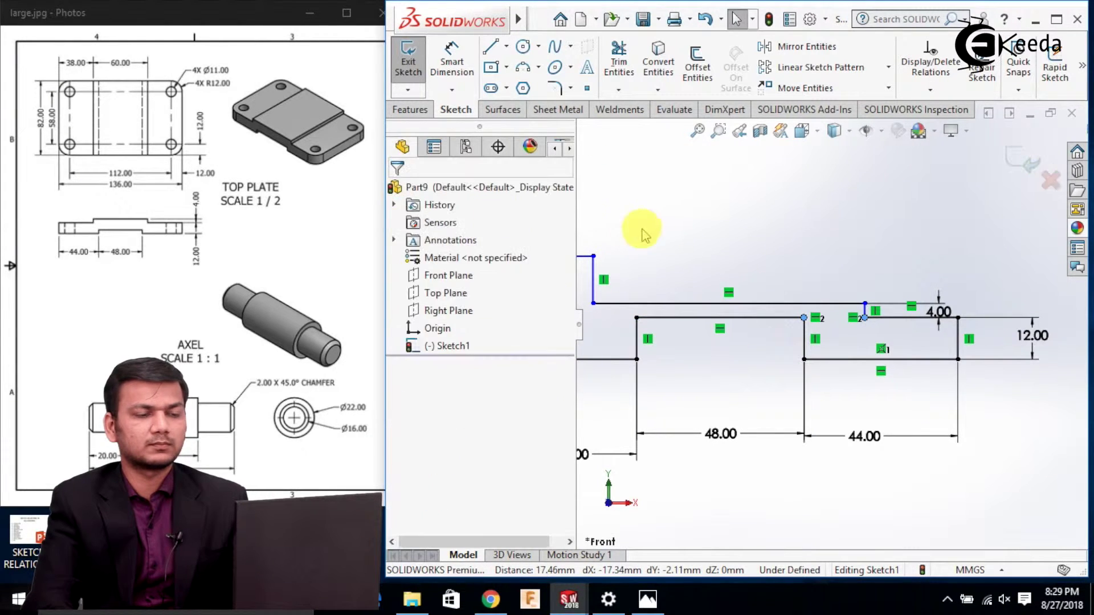
Step: Move the profile's upper left corner down so the left shoulder sits below the profile's top line
scroll(684, 251, "up", 5)
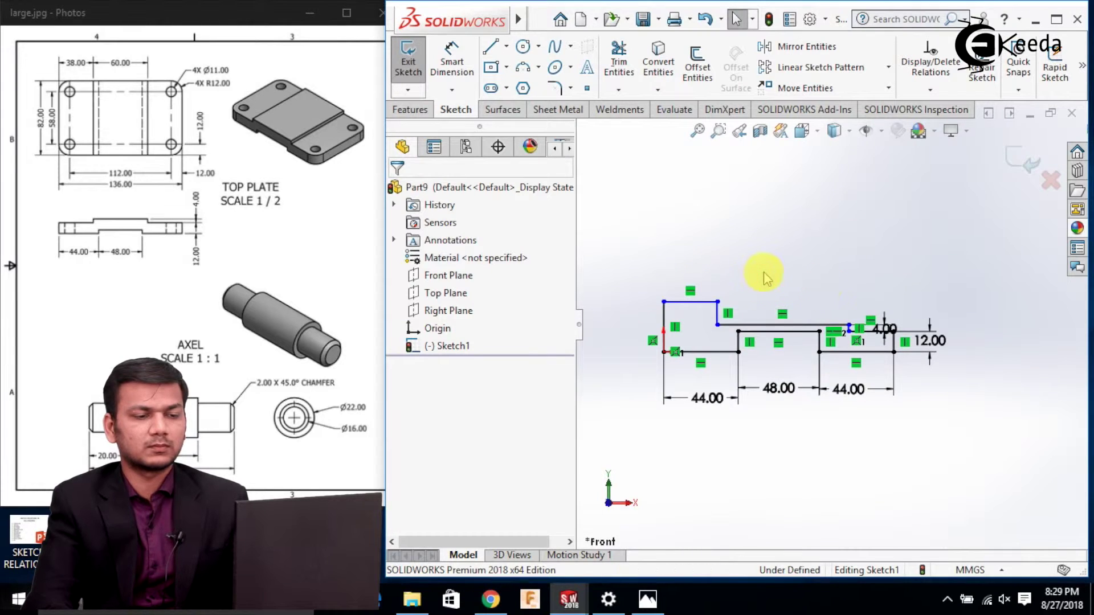
scroll(716, 340, "down", 2)
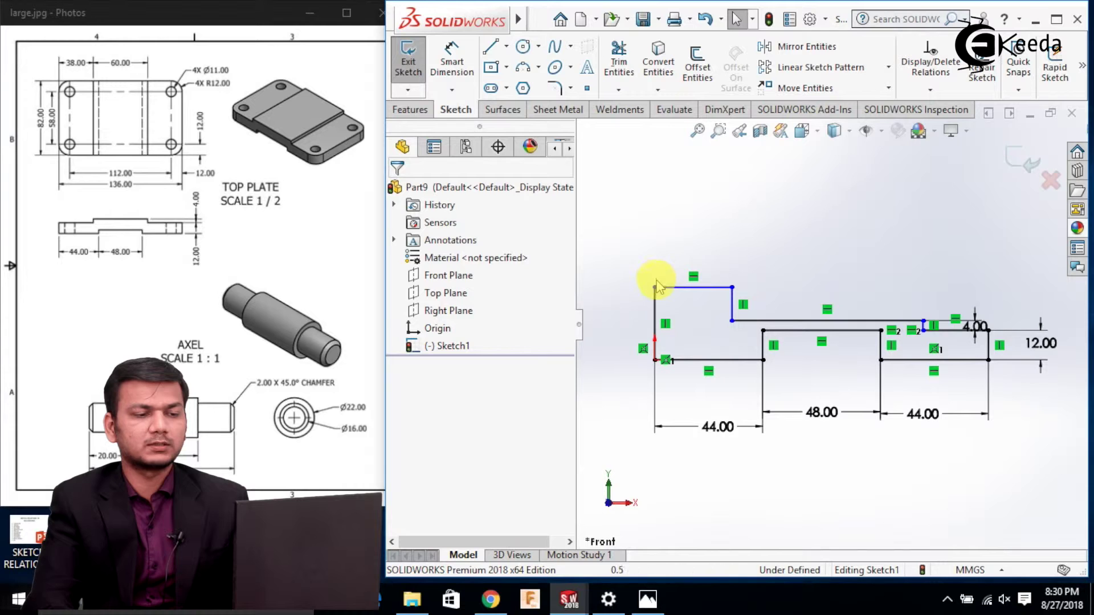
left_click_drag(654, 286, 656, 322)
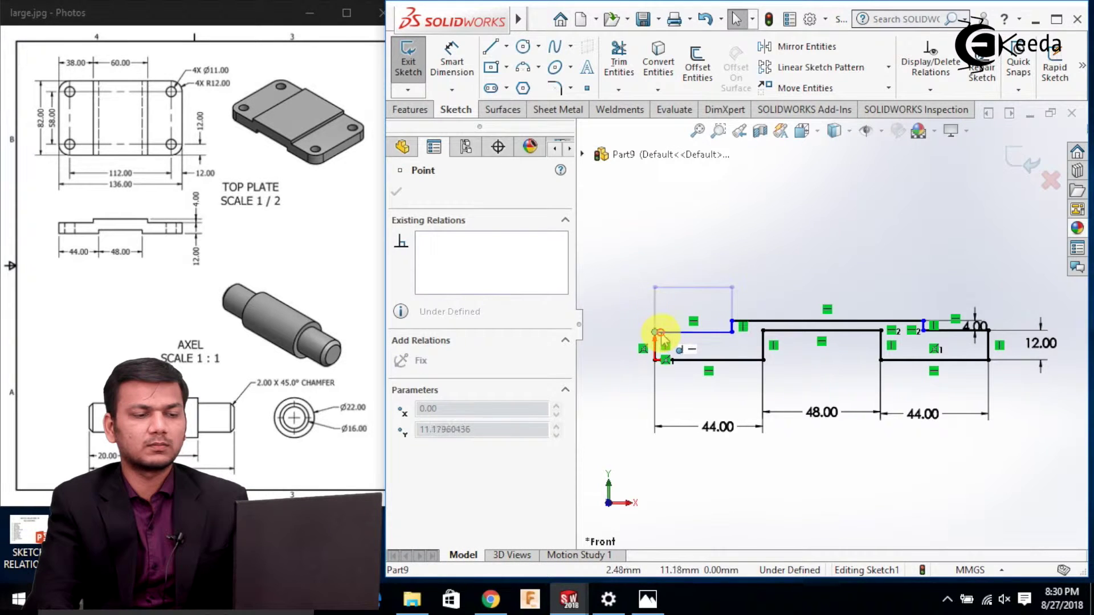
left_click(625, 285)
scroll(830, 327, "up", 2)
Step: Add a horizontal relation between the inner corners of the right and left shoulders
left_click(929, 90)
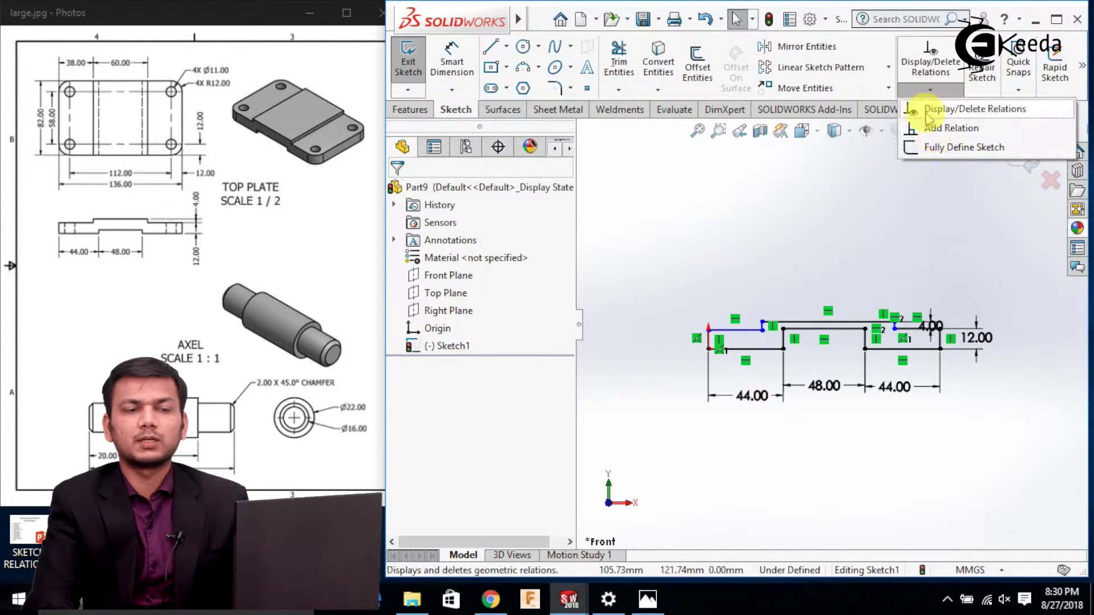
left_click(937, 129)
scroll(884, 313, "down", 3)
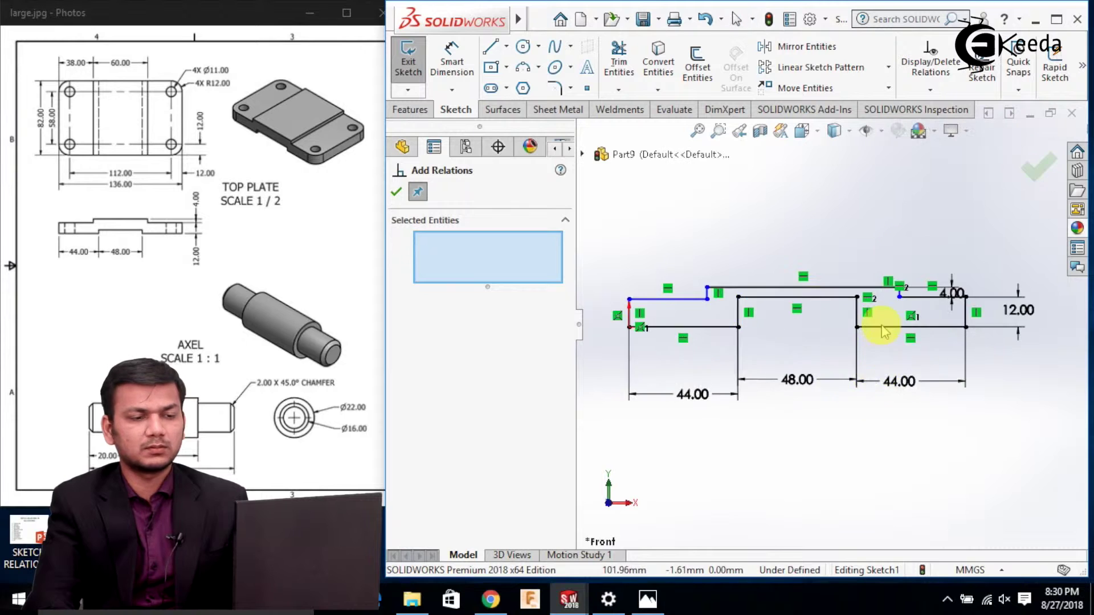
left_click(901, 296)
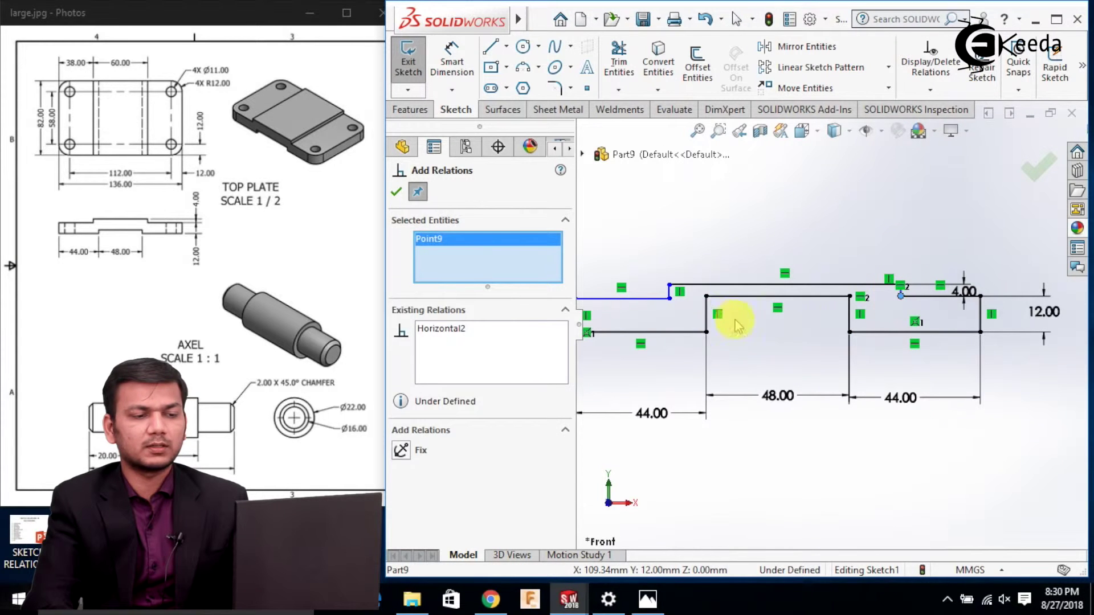
left_click(669, 298)
left_click(441, 450)
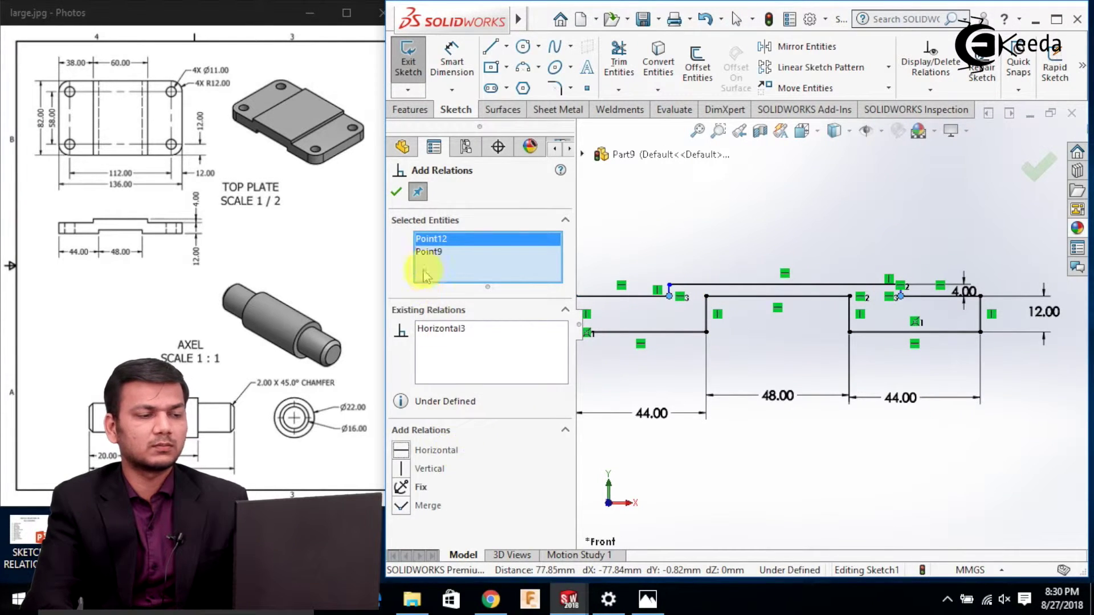
left_click(396, 192)
scroll(672, 217, "up", 2)
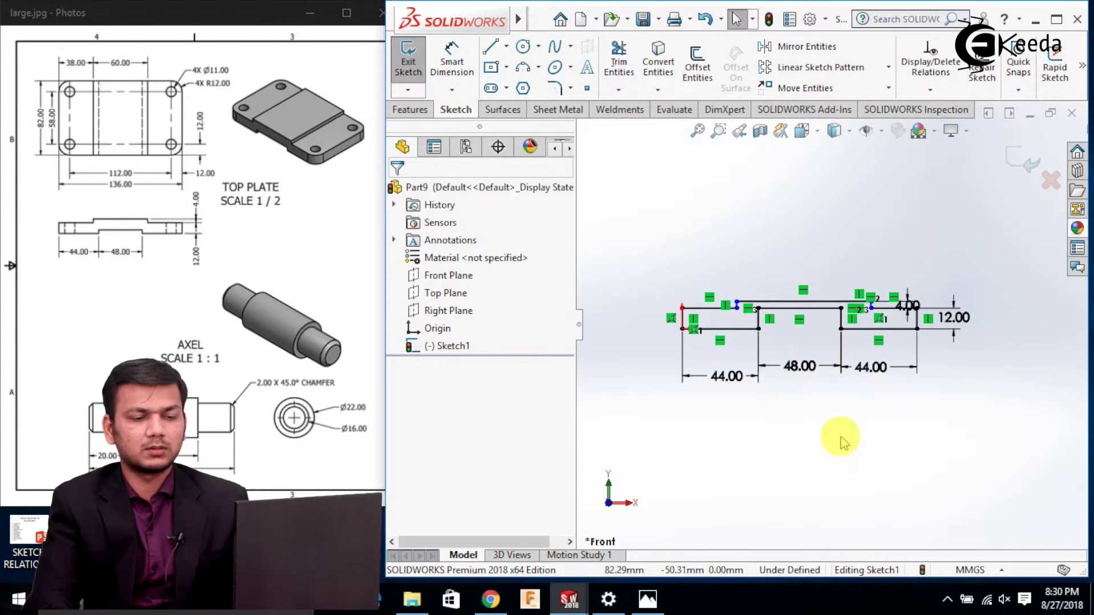
Step: Add an equal relation between the two short vertical step lines at the ends of the profile's top line
scroll(820, 450, "down", 3)
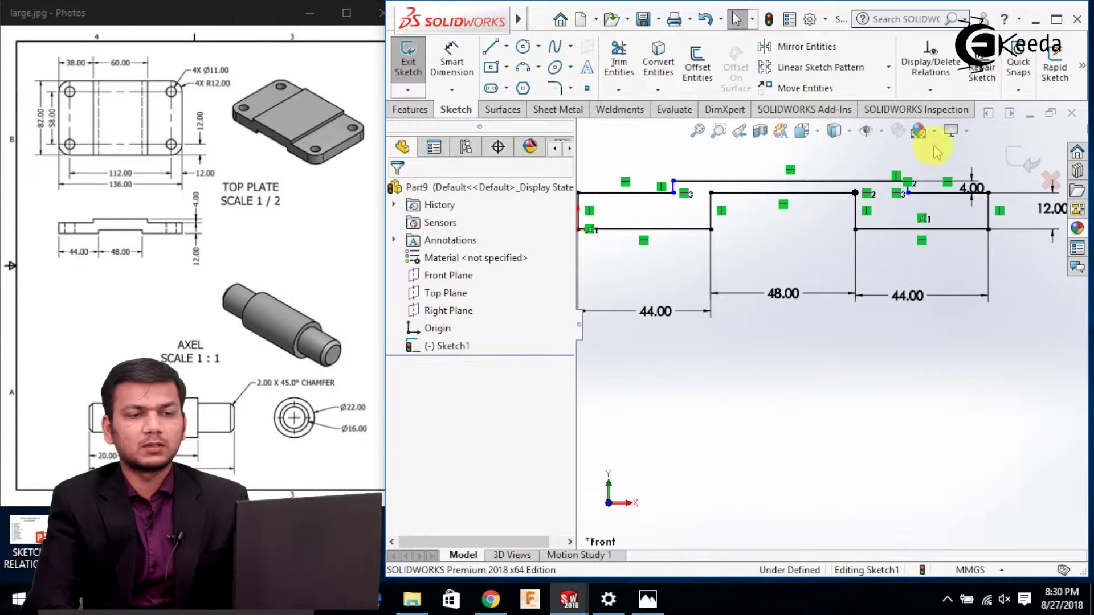
left_click(930, 89)
left_click(950, 127)
scroll(854, 221, "down", 2)
scroll(960, 185, "down", 3)
left_click(861, 222)
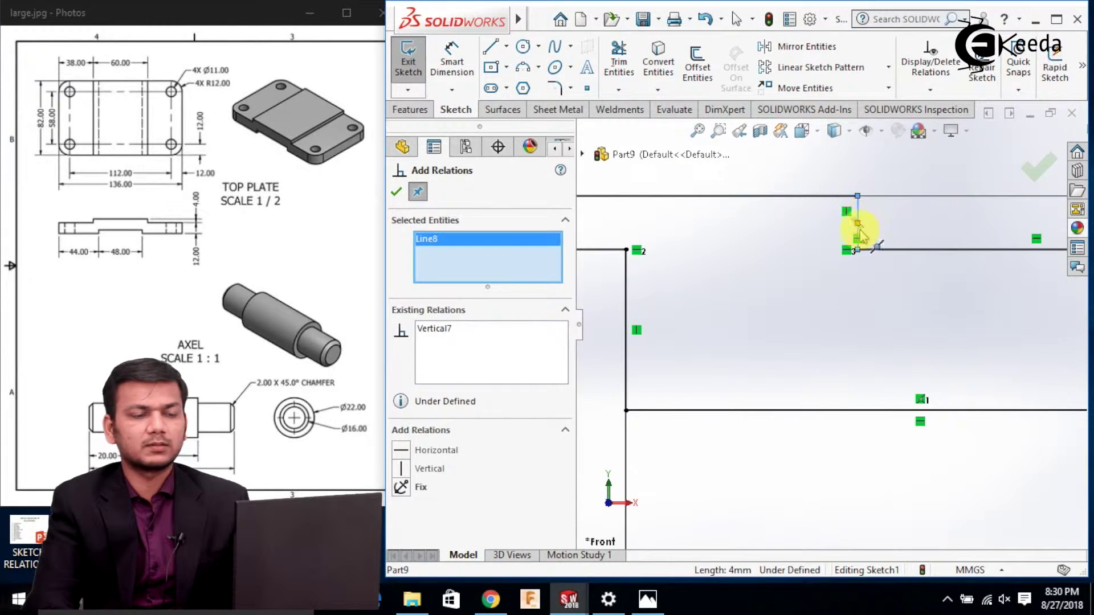
scroll(843, 256, "up", 5)
scroll(663, 313, "down", 3)
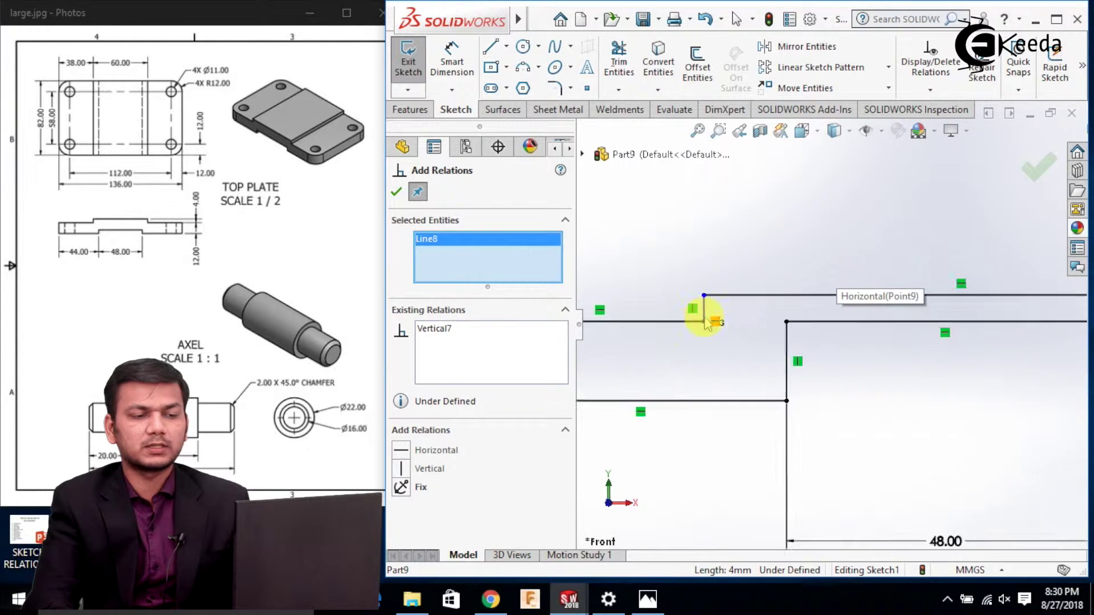
left_click(715, 303)
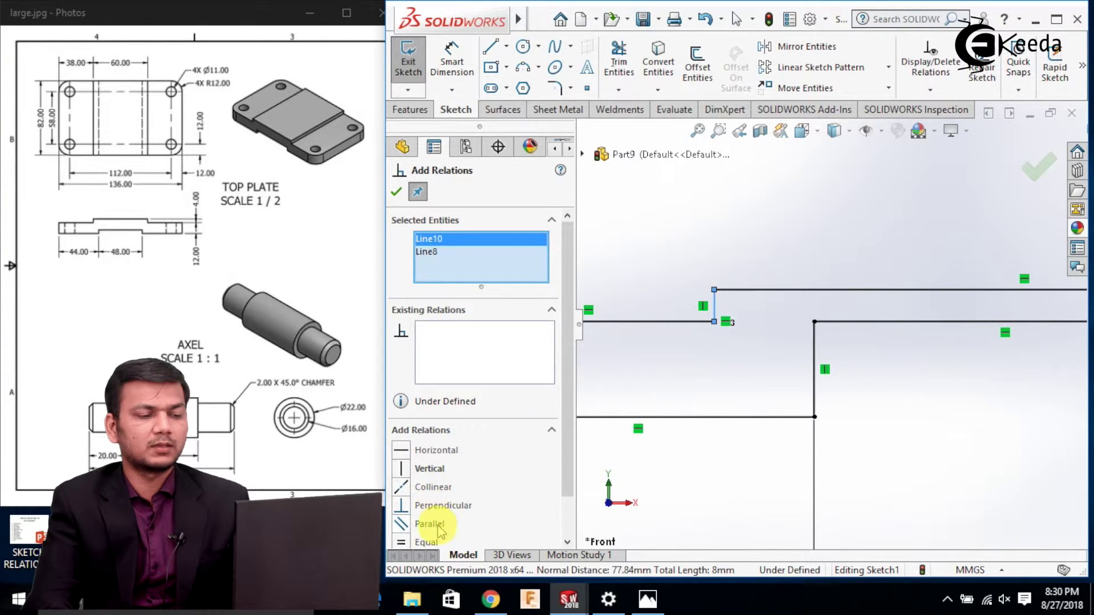
left_click(396, 193)
scroll(723, 286, "up", 4)
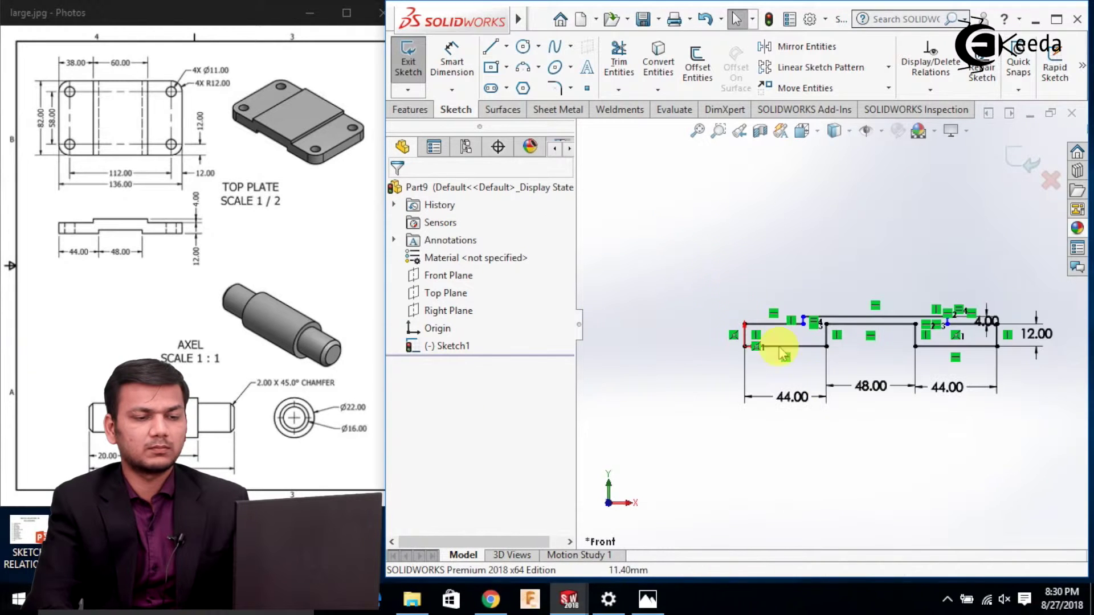
Step: Exit the top plate's profile sketch
scroll(843, 398, "down", 3)
scroll(842, 385, "up", 2)
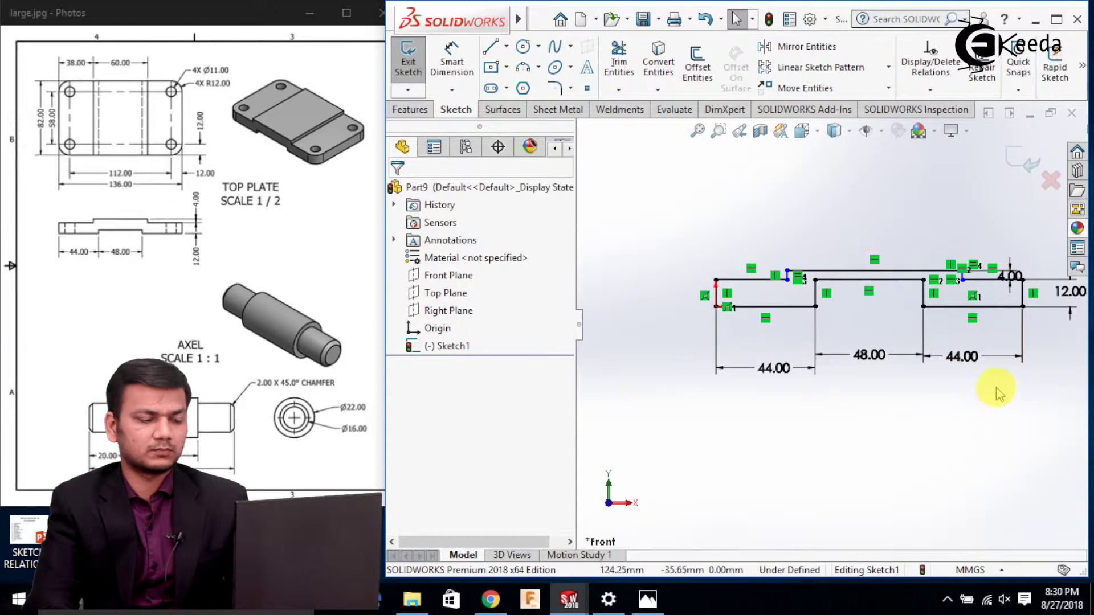
key("ctrl+Left")
key("ctrl+Left")
key("ctrl+Up")
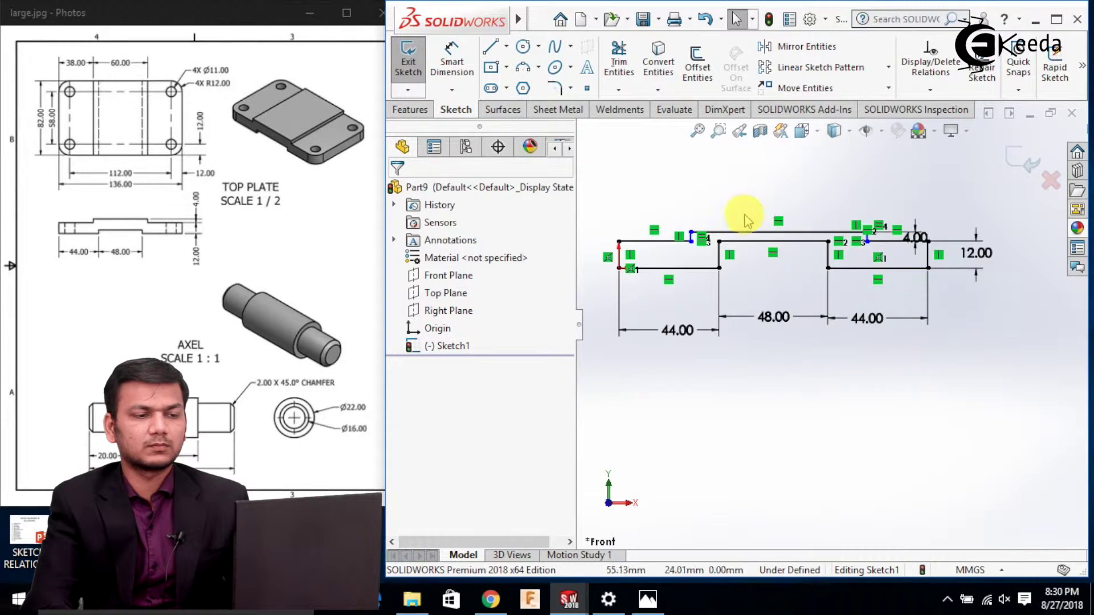
scroll(744, 211, "down", 1)
left_click(1053, 20)
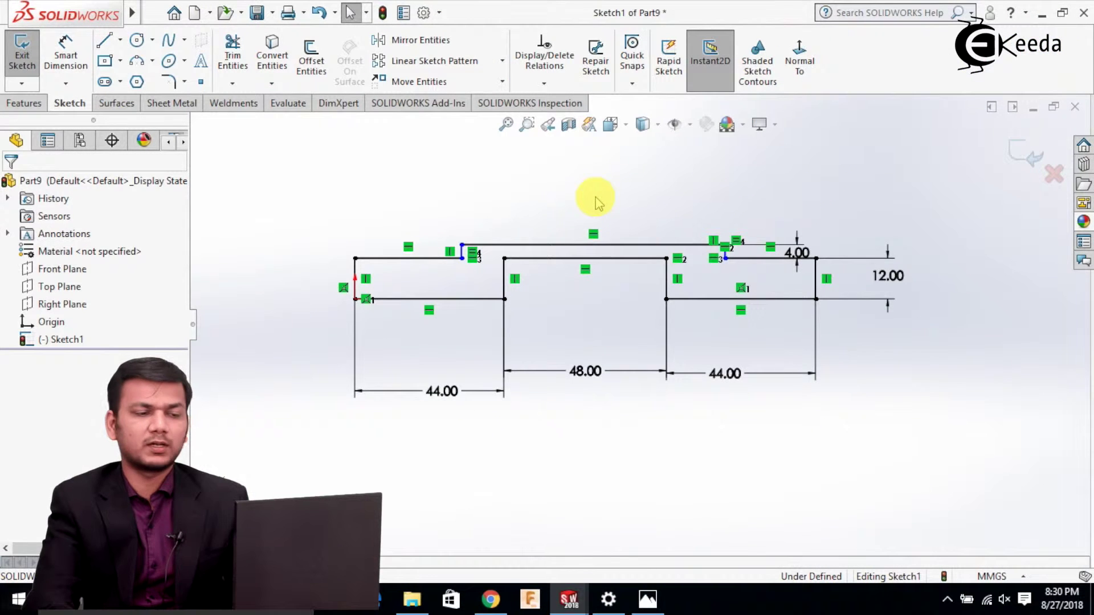
left_click(1017, 151)
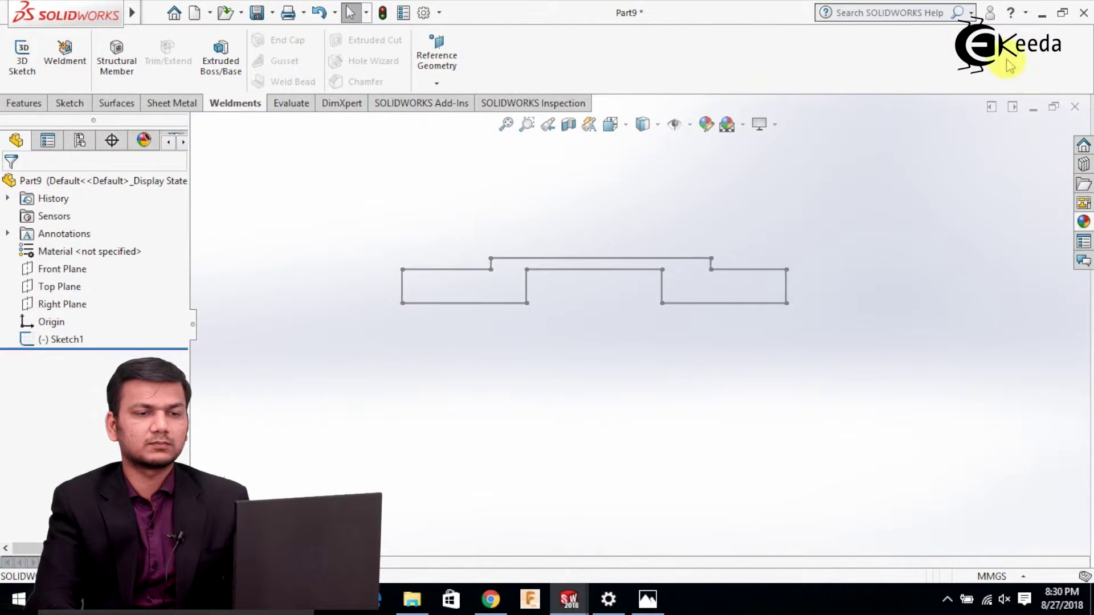
Step: Show the reference drawing beside the model to check the top plate's width
left_click(1061, 14)
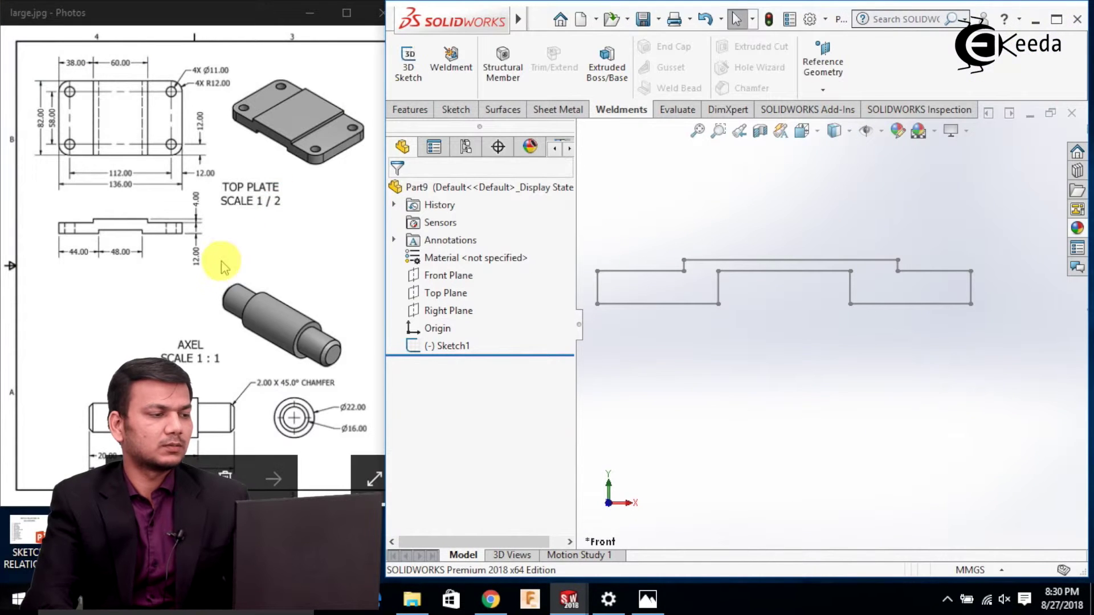
left_click(226, 239)
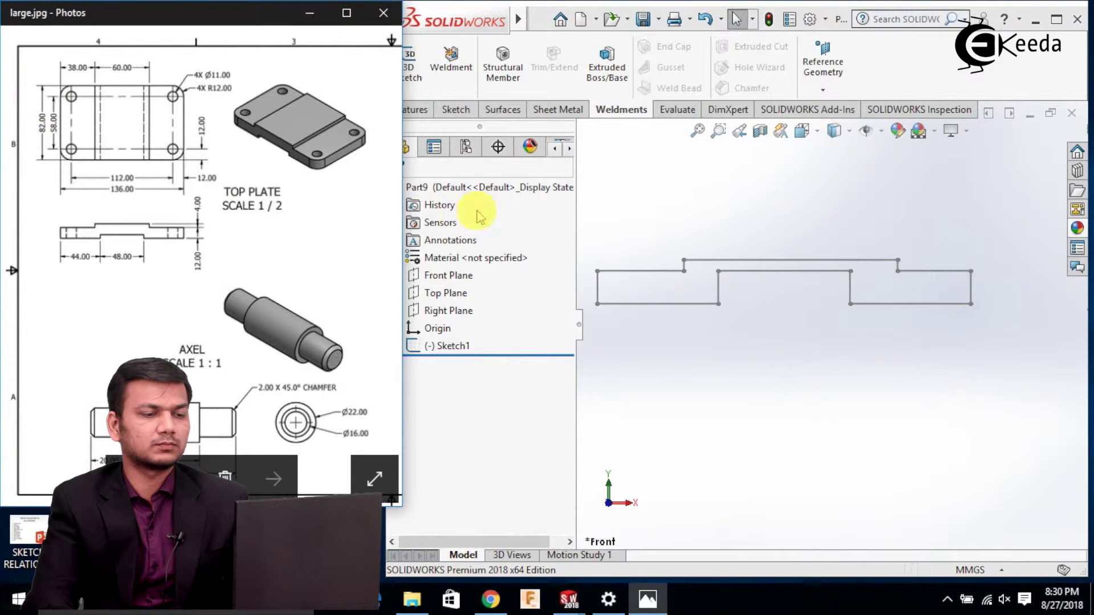
left_click(593, 197)
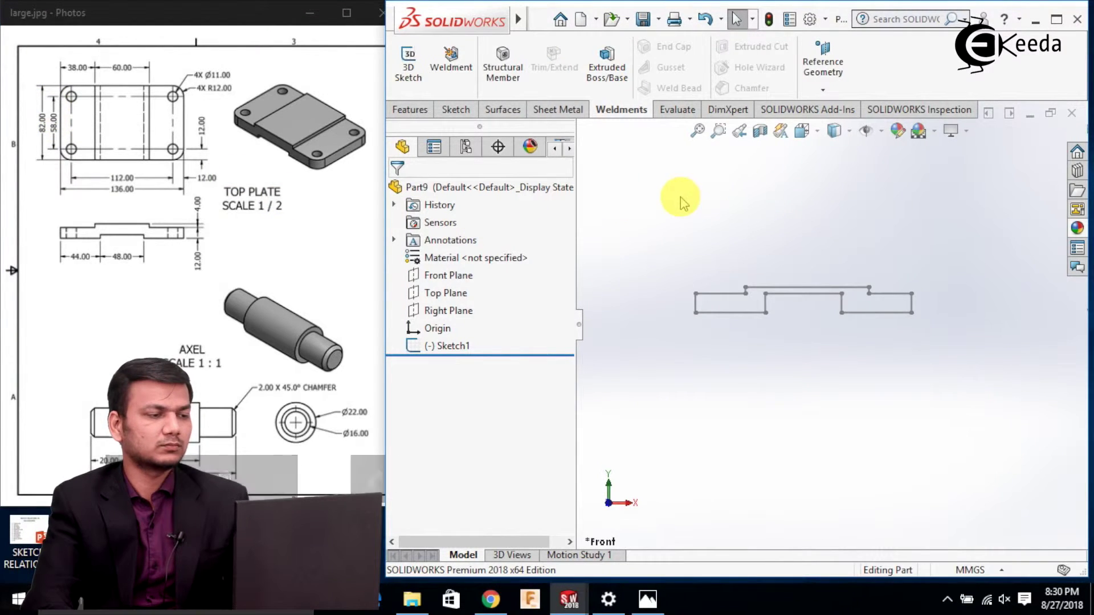
Step: Extrude the closed stepped profile 82 mm with the Mid Plane end condition
left_click(422, 111)
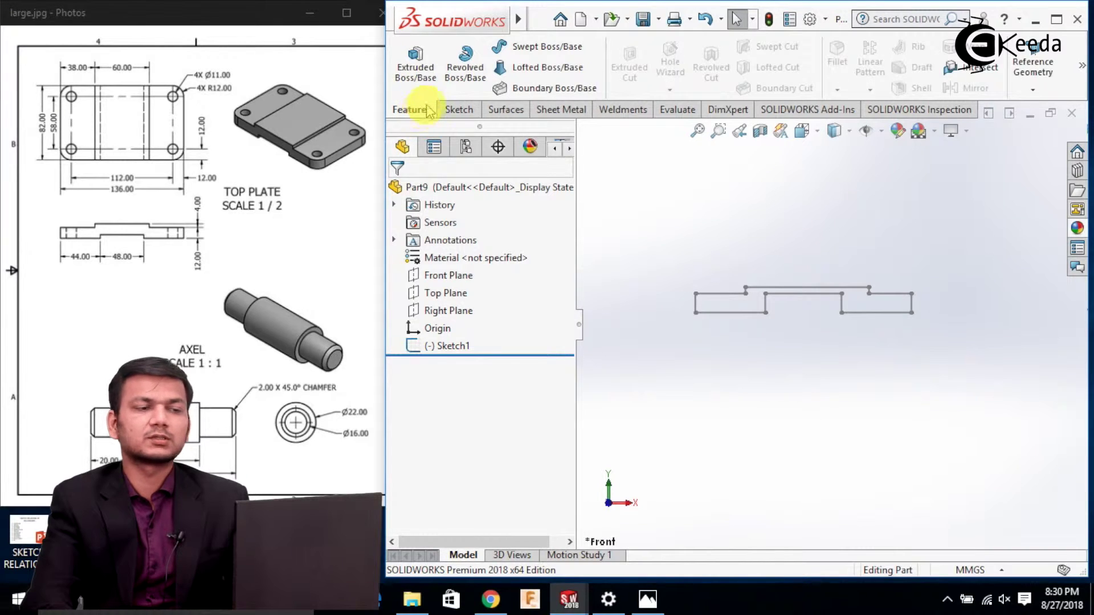
left_click(416, 63)
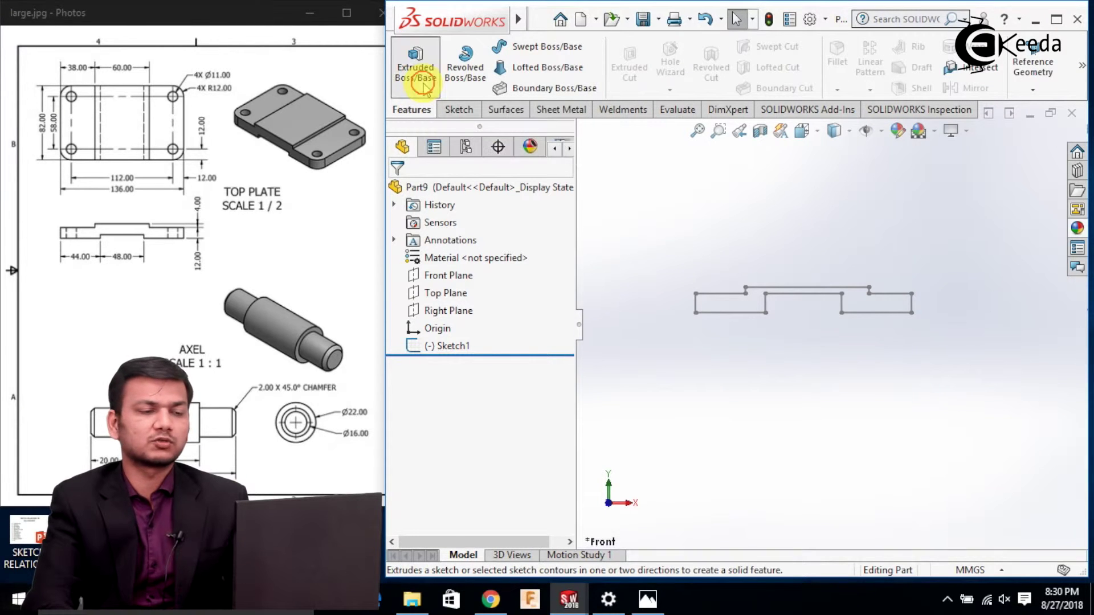
left_click(725, 298)
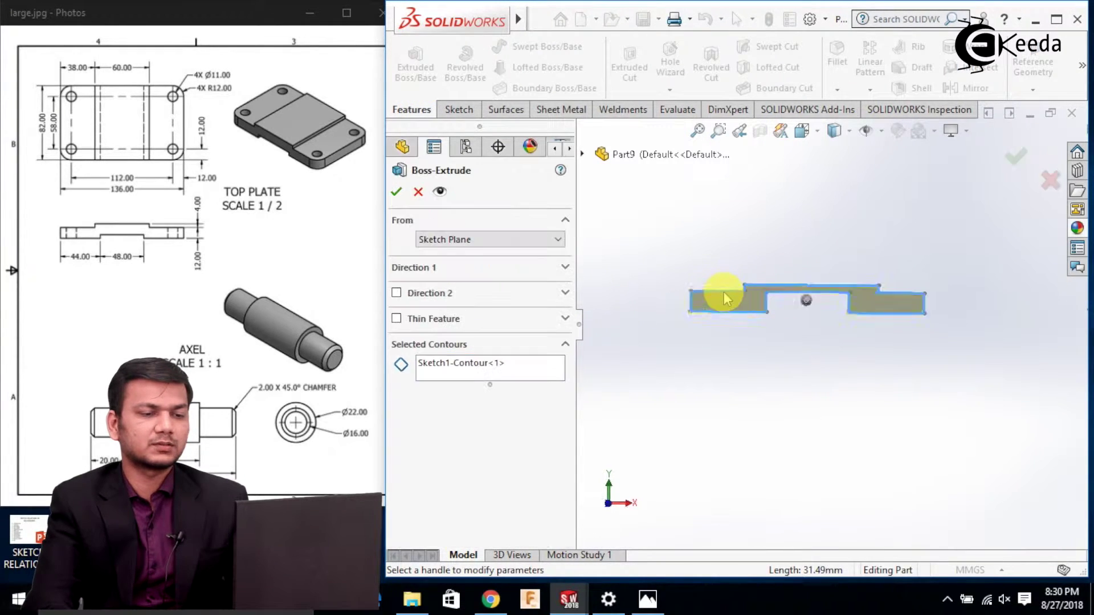
left_click(461, 272)
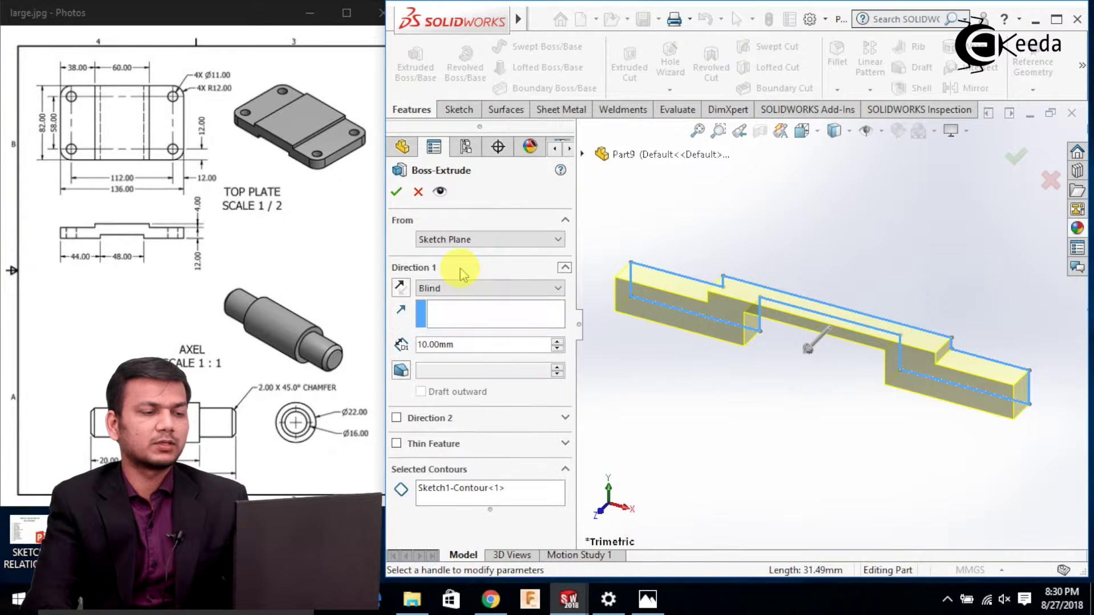
left_click(499, 289)
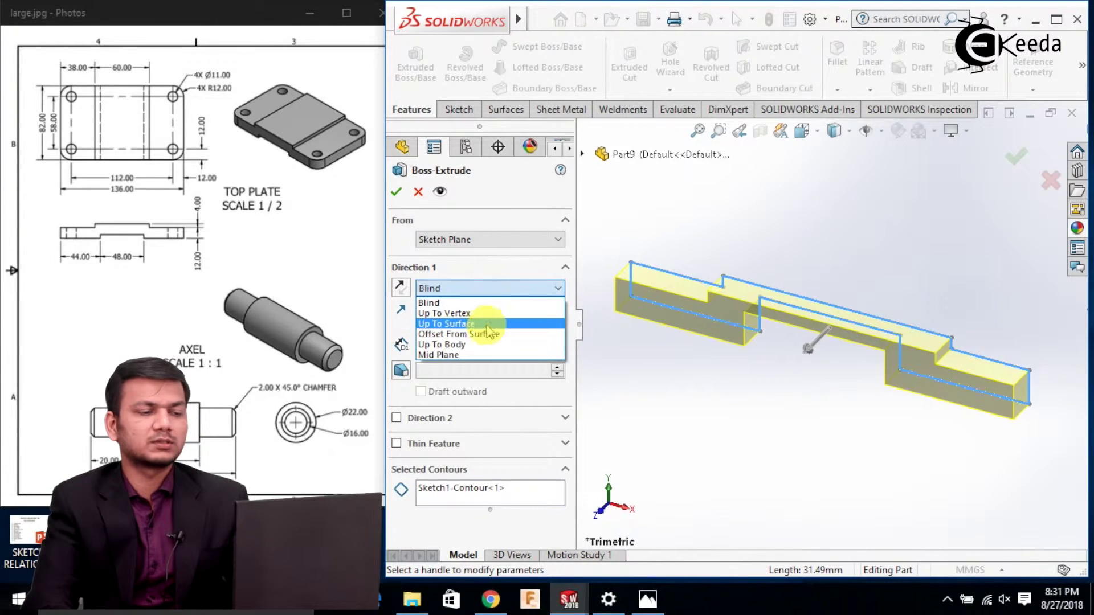
left_click(485, 356)
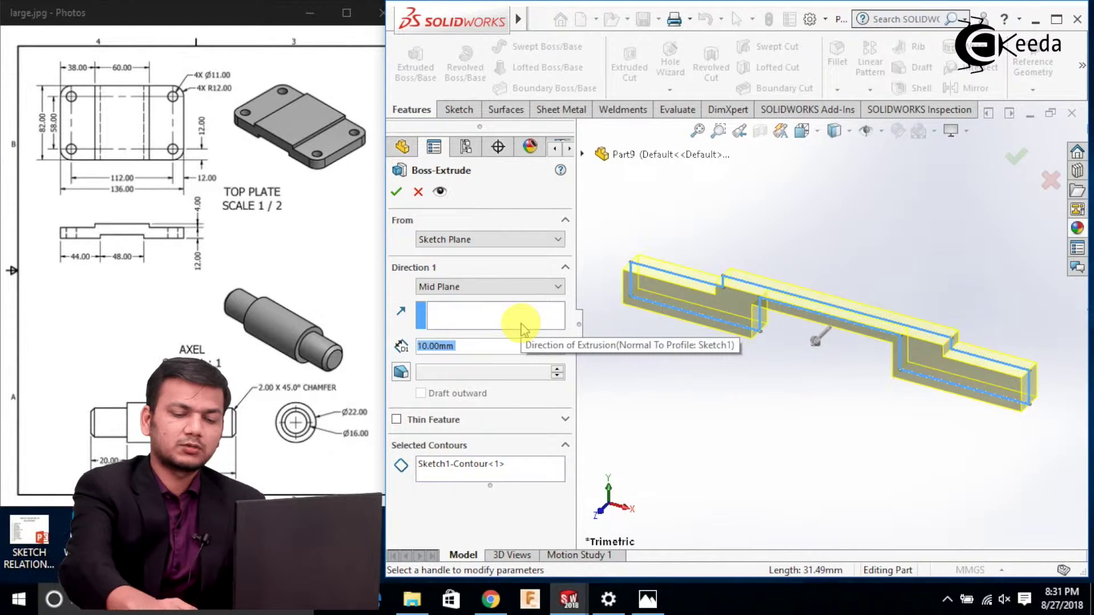
type("82")
key("Return")
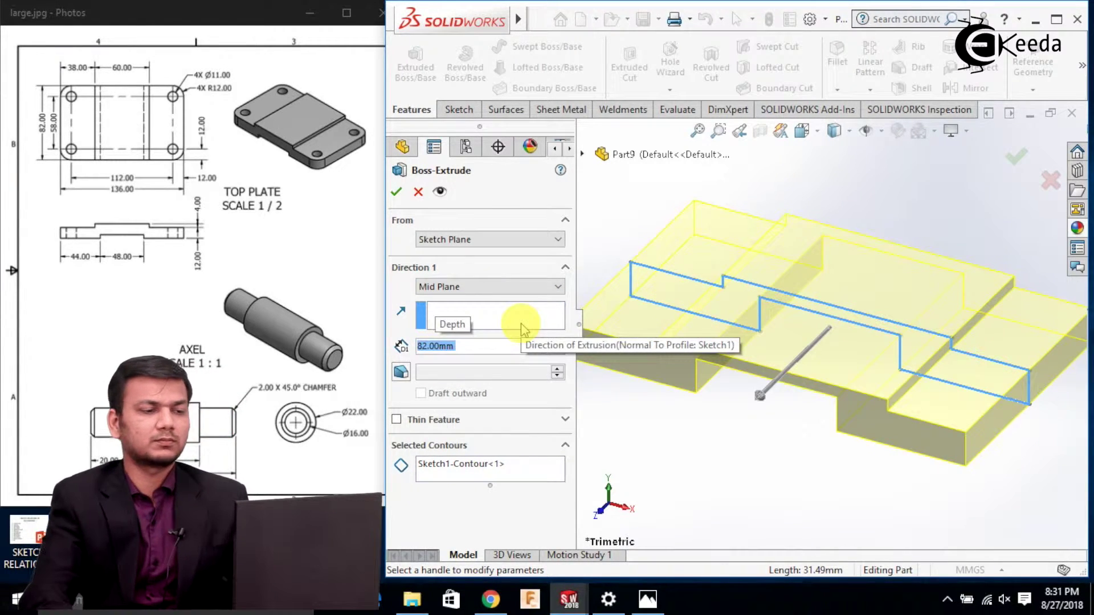
left_click(397, 192)
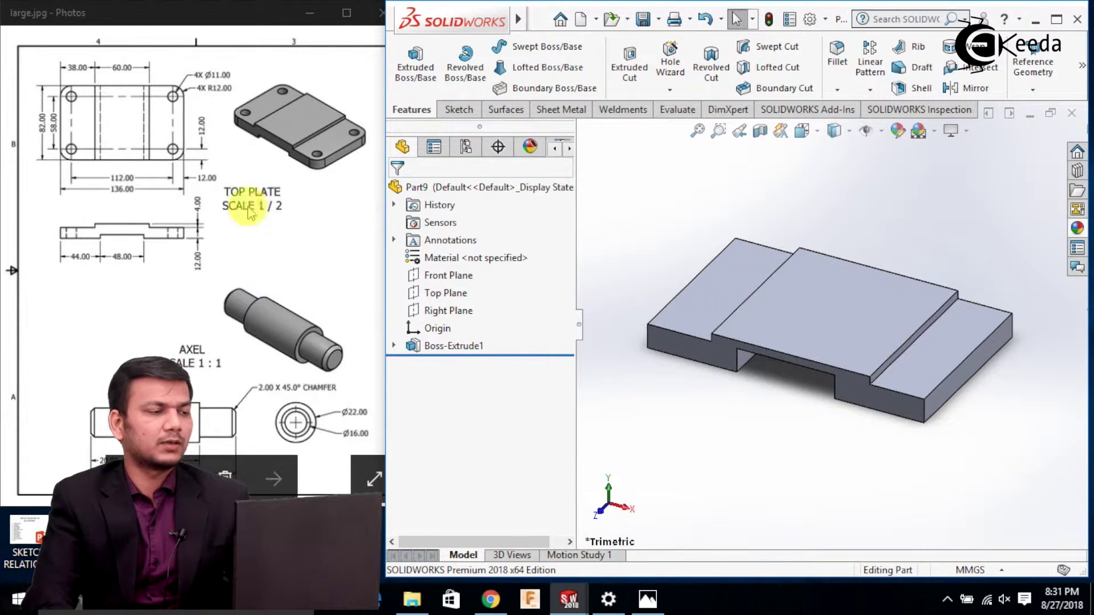
Step: Fillet the plate's four vertical corner edges with a 12 mm symmetric radius
middle_click_drag(685, 308, 701, 241)
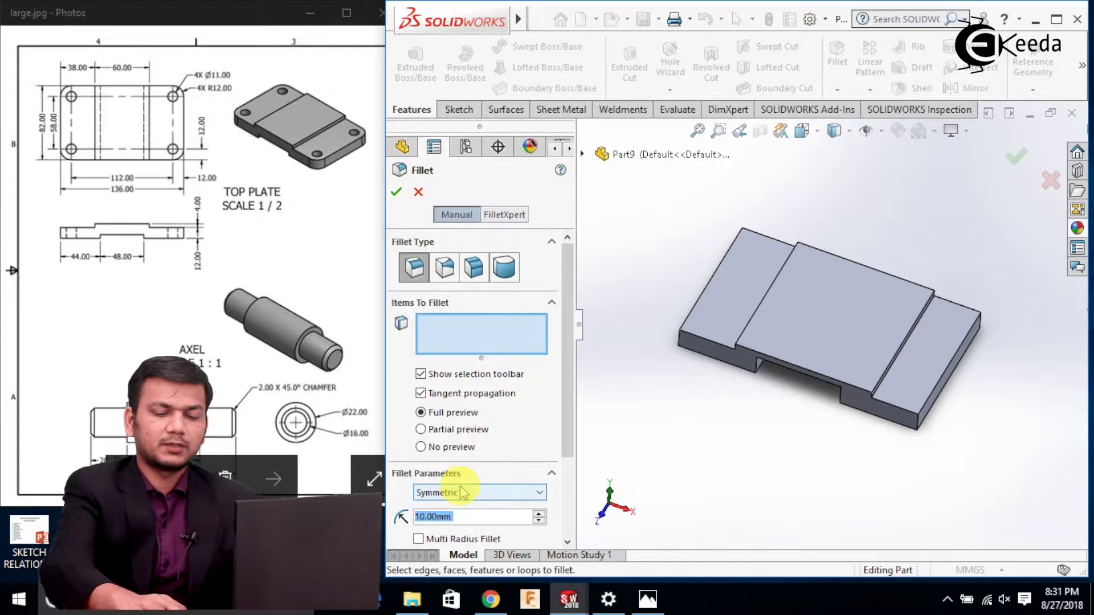
type("12")
key("Return")
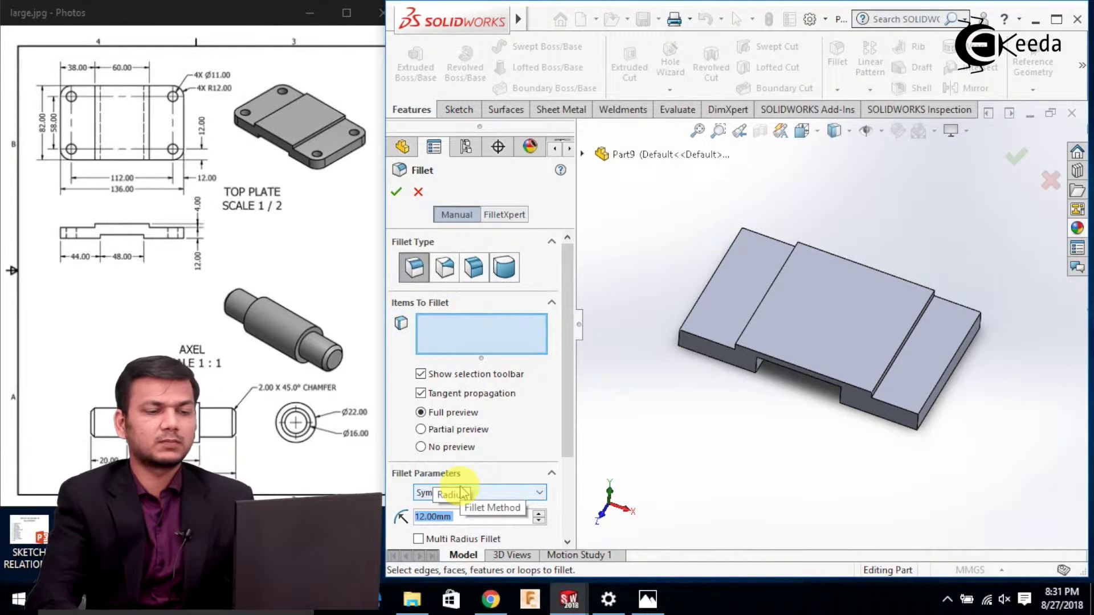
middle_click_drag(678, 435, 701, 422)
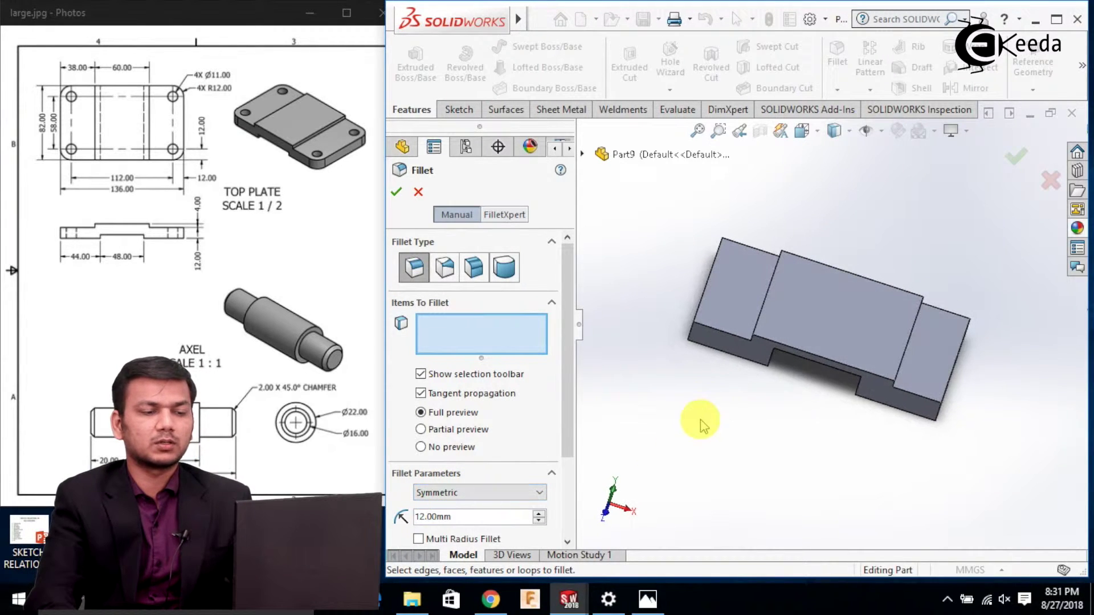
left_click(691, 336)
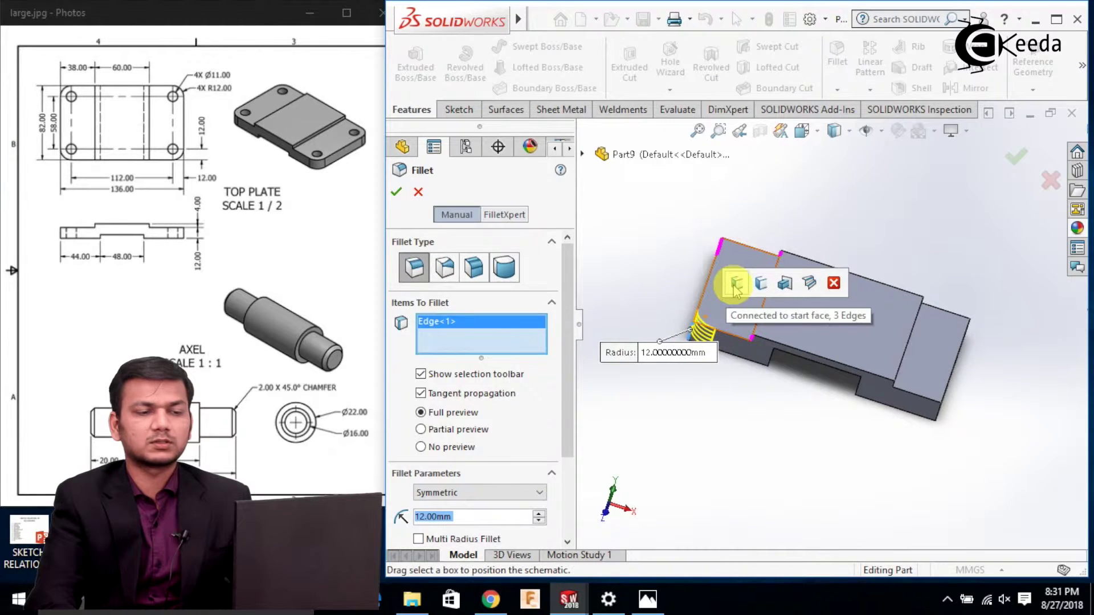
mouse_move(723, 247)
middle_mouse_down()
mouse_move(666, 289)
mouse_move(706, 310)
mouse_move(707, 251)
middle_mouse_up()
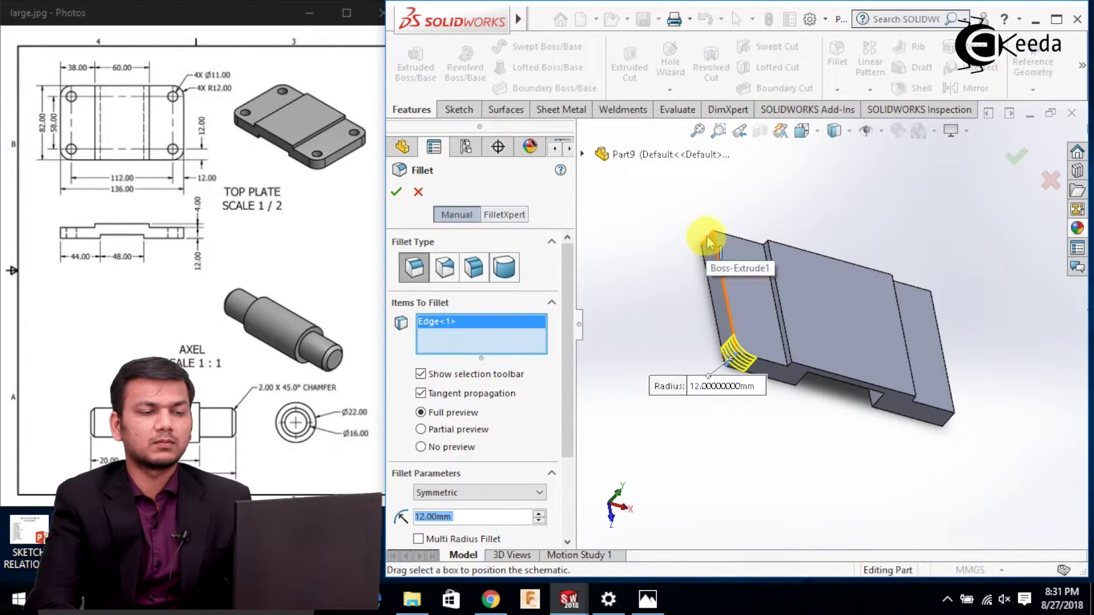
middle_click_drag(644, 275, 897, 350)
left_click(732, 275)
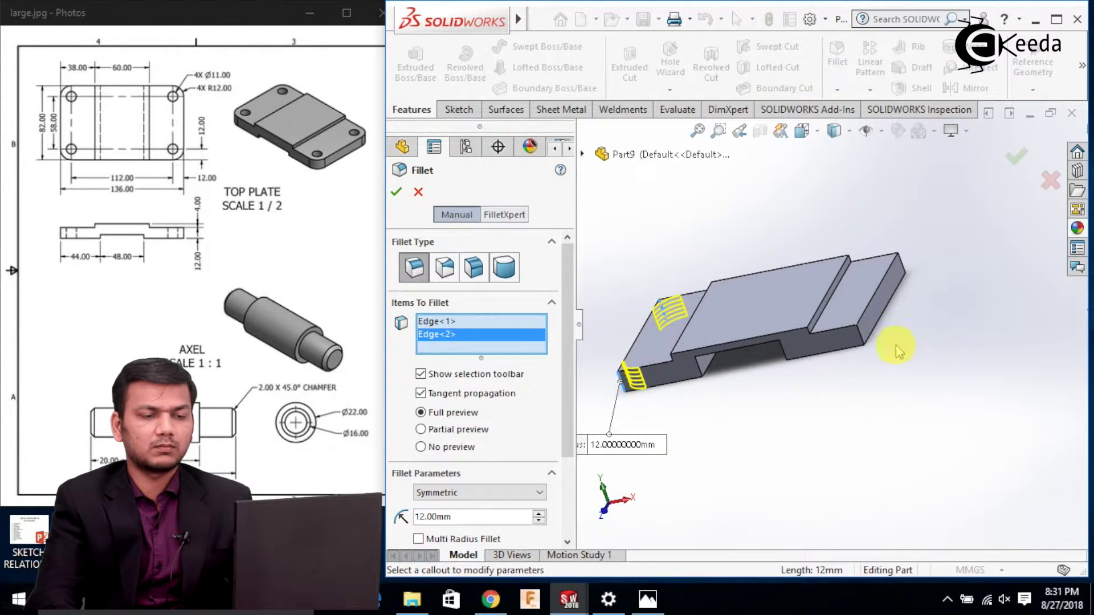
left_click(862, 341)
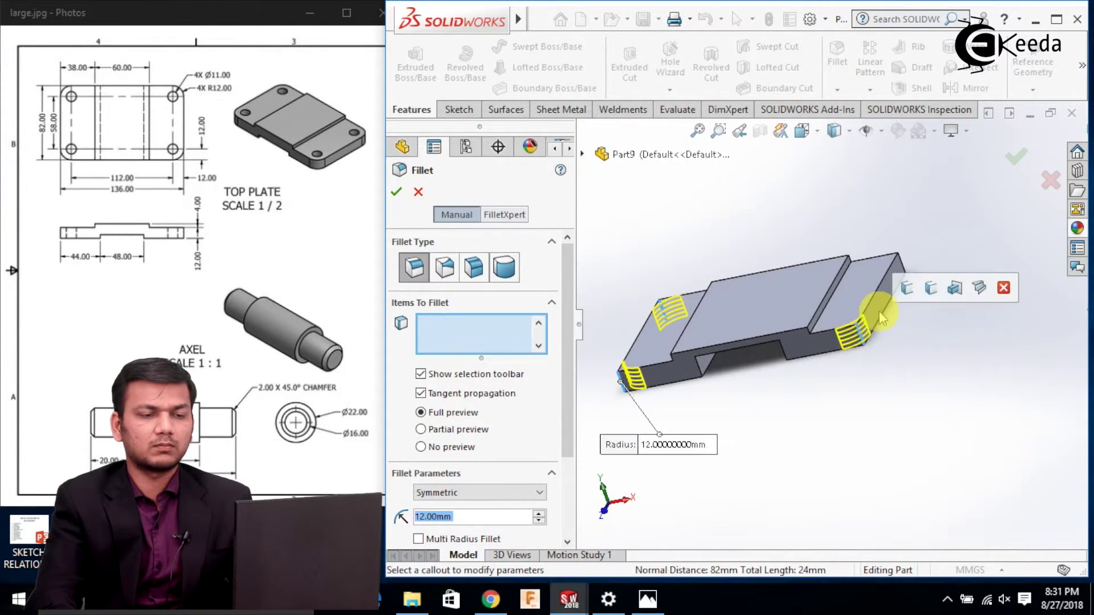
left_click(905, 267)
left_click(1018, 163)
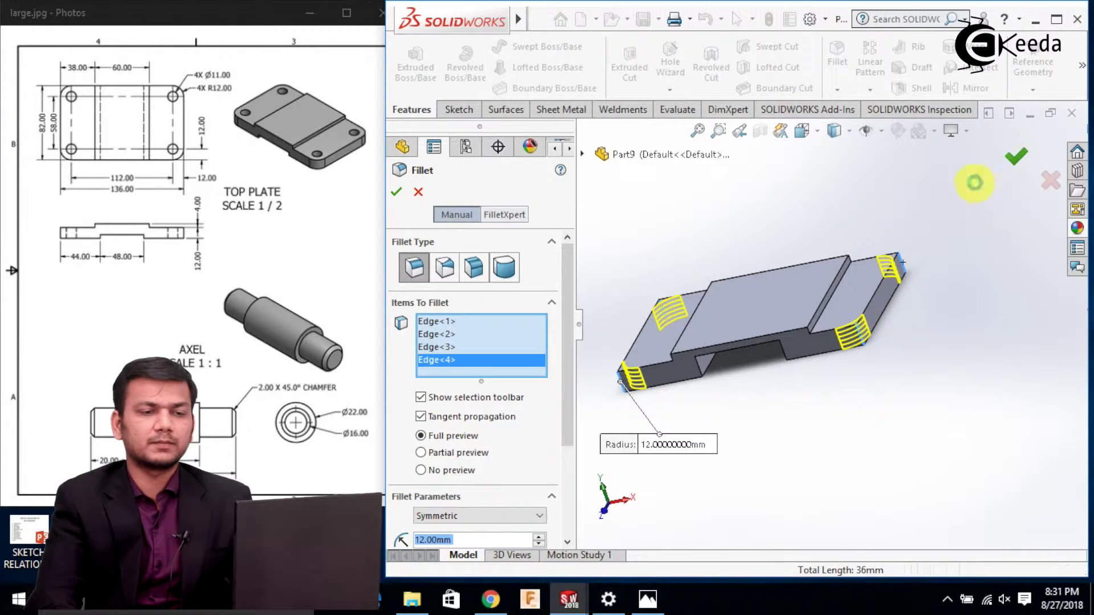
Step: Start a sketch on the lowered upper face at the plate's left end
middle_click_drag(921, 239, 701, 298)
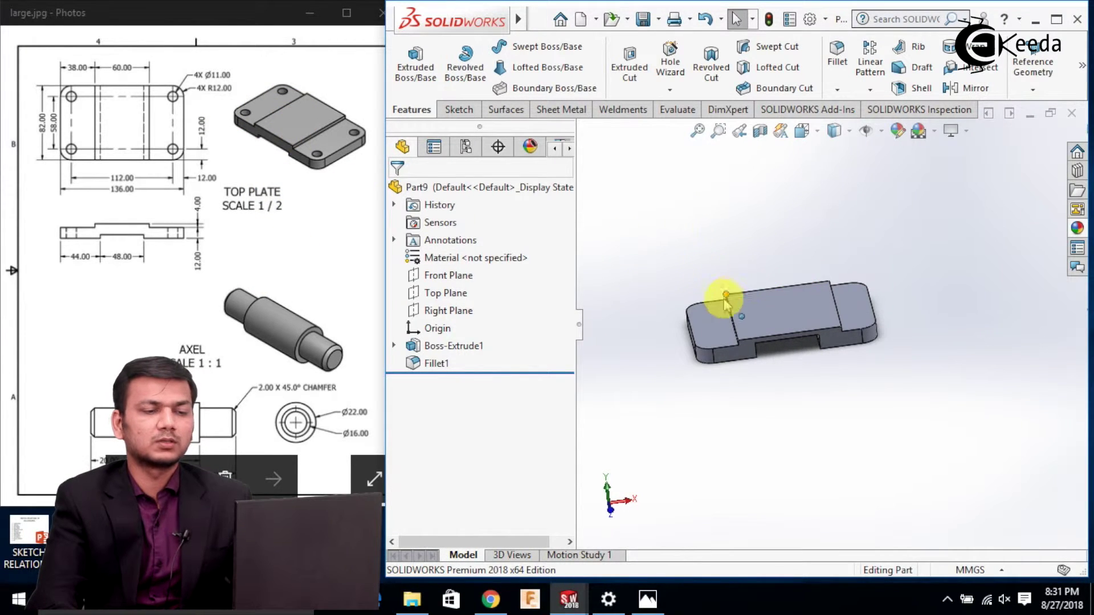
right_click(704, 329)
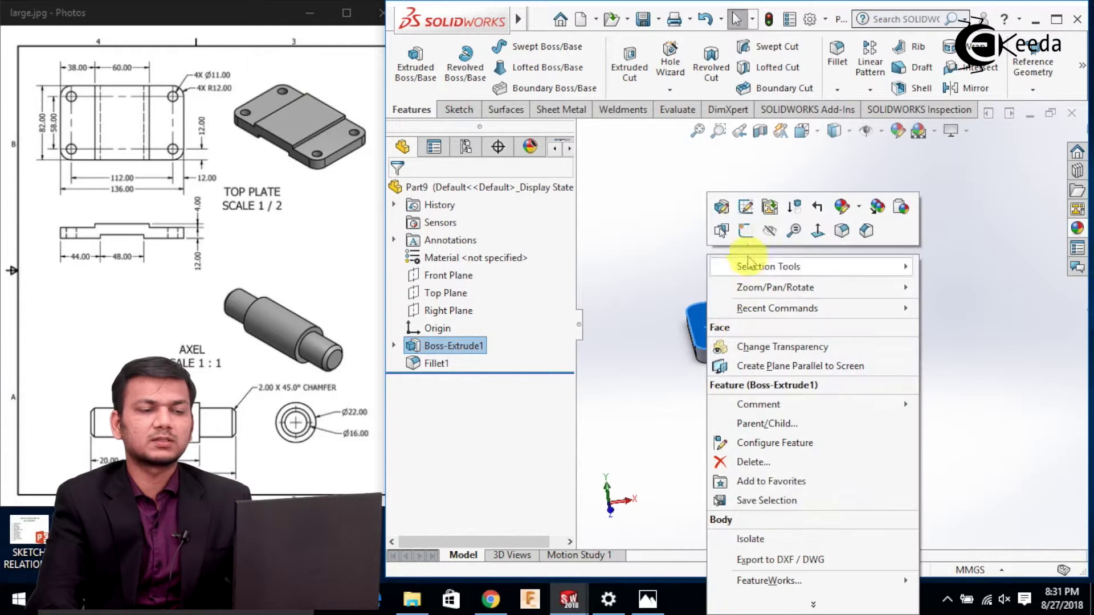
left_click(745, 230)
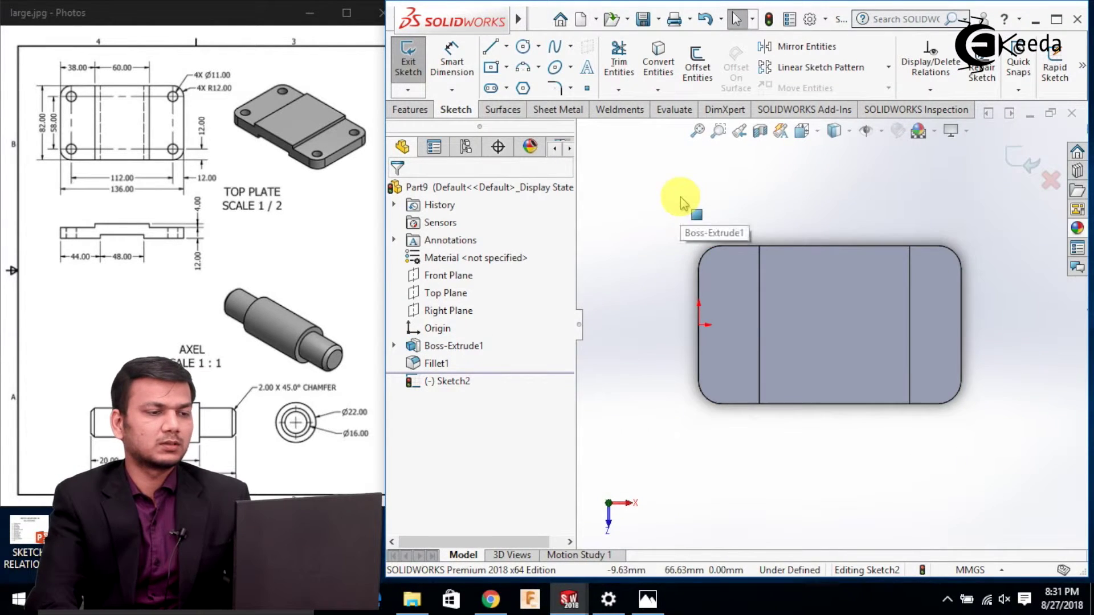
Step: Sketch an 11 mm diameter circle near the lower rounded corner of the plate's left end
left_click(523, 48)
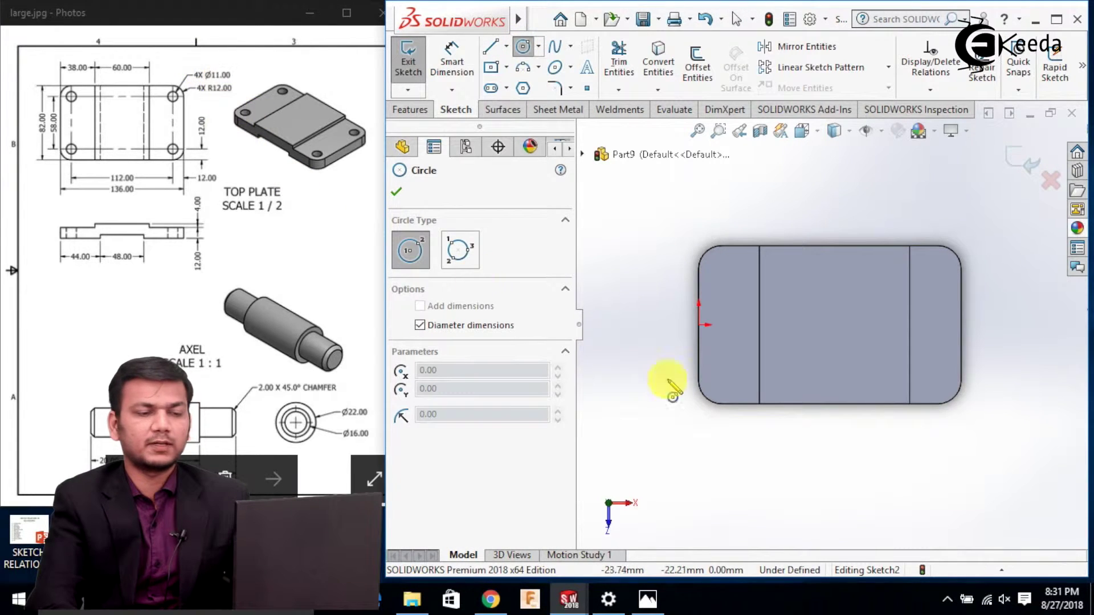
scroll(741, 444, "down", 2)
left_click_drag(728, 336, 741, 327)
type("11")
key("Return")
right_click(738, 326)
left_click(776, 334)
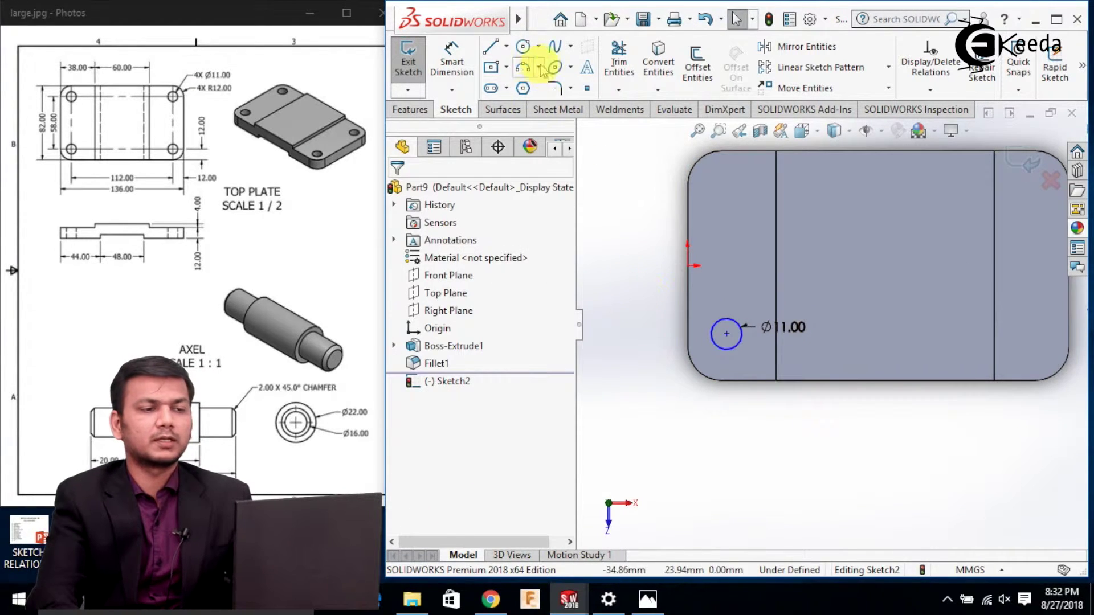
Step: Sketch a second 11 mm diameter circle near the upper rounded corner of the plate's left end
left_click(523, 48)
left_click_drag(727, 199, 739, 203)
type("11")
key("Return")
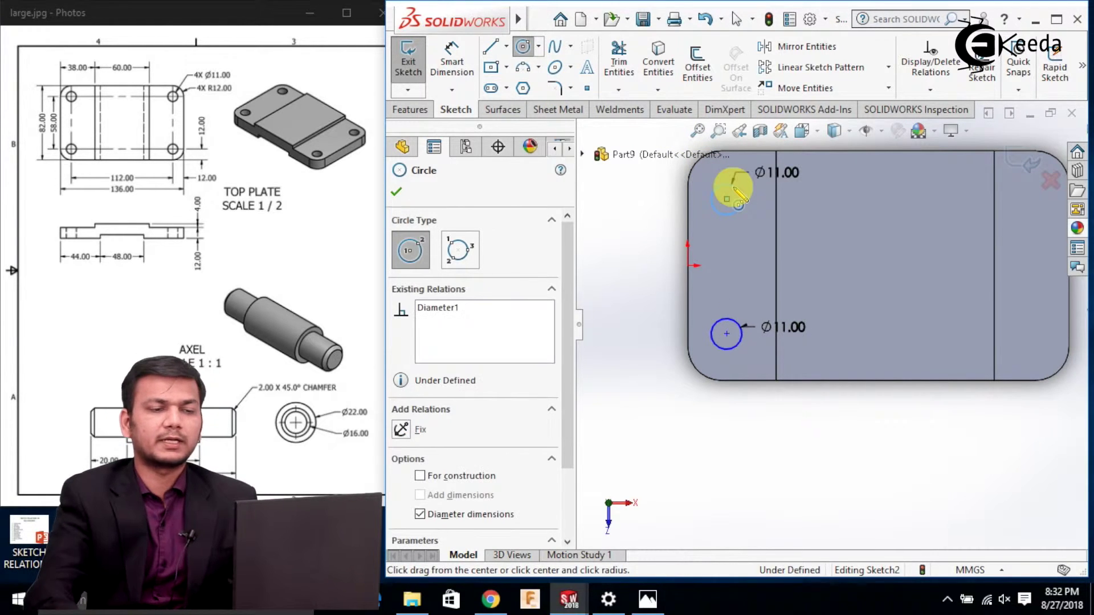
right_click(734, 188)
left_click(771, 196)
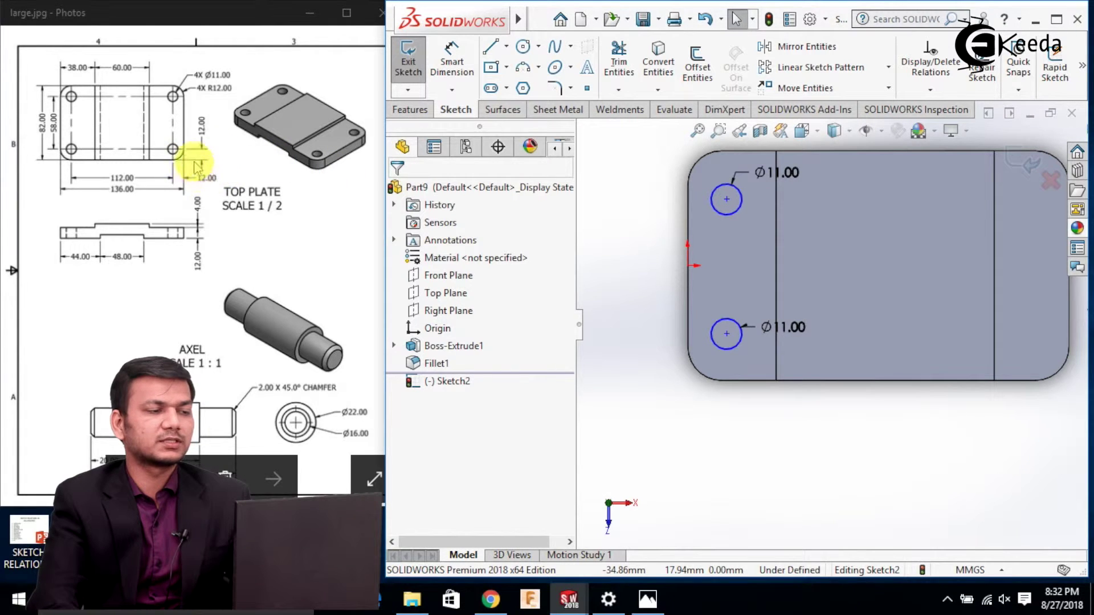
Step: Dimension the lower circle's centre 12 mm from the plate's lower long edge
left_click(452, 57)
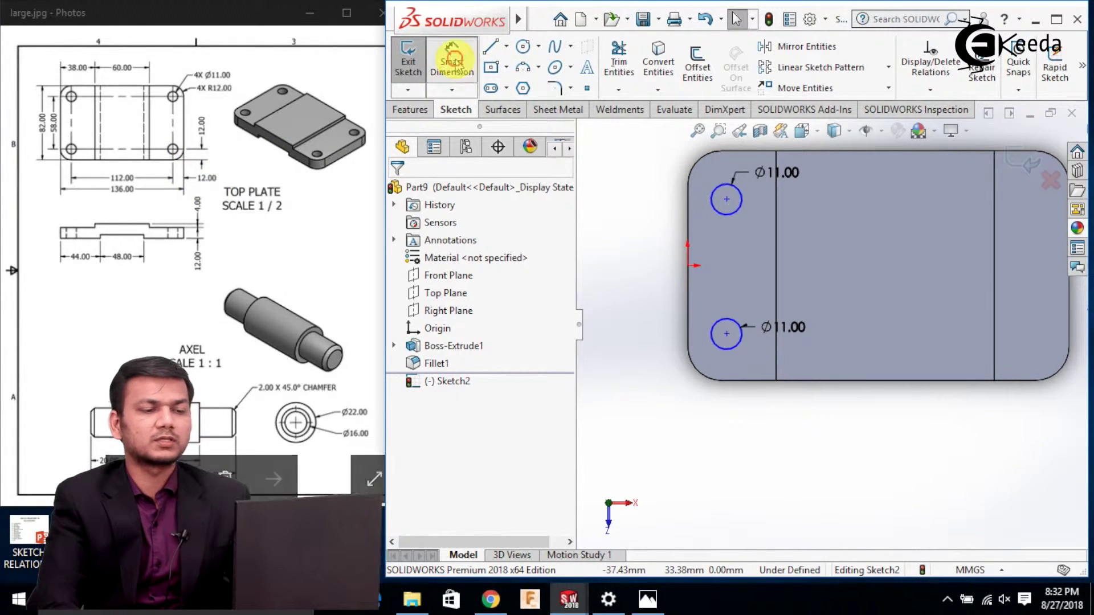
left_click(748, 382)
left_click(727, 335)
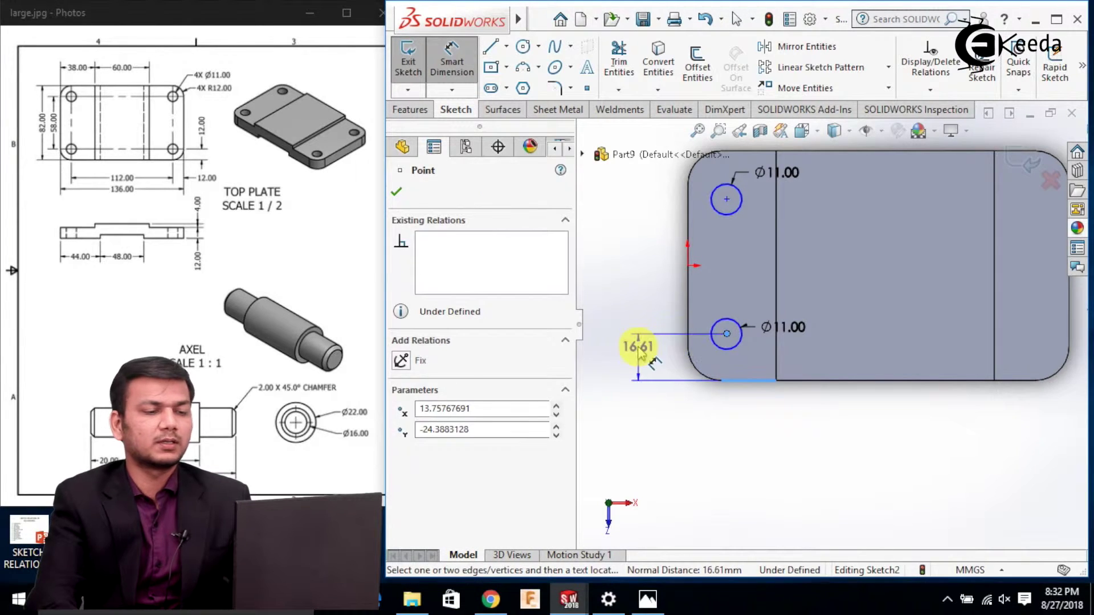
left_click(640, 348)
type("12")
key("Return")
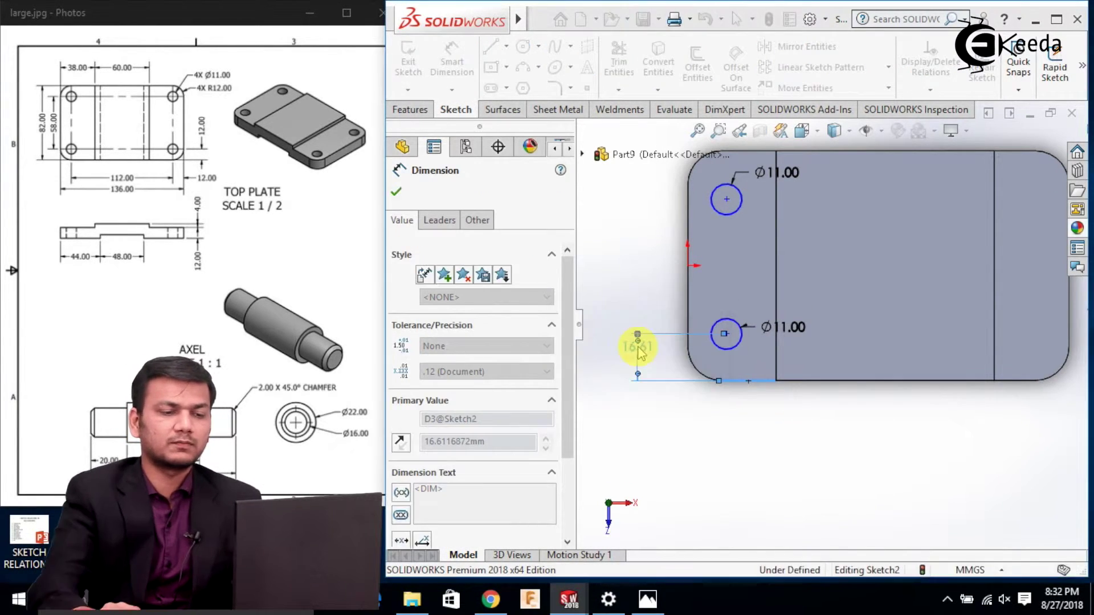
left_click(632, 294)
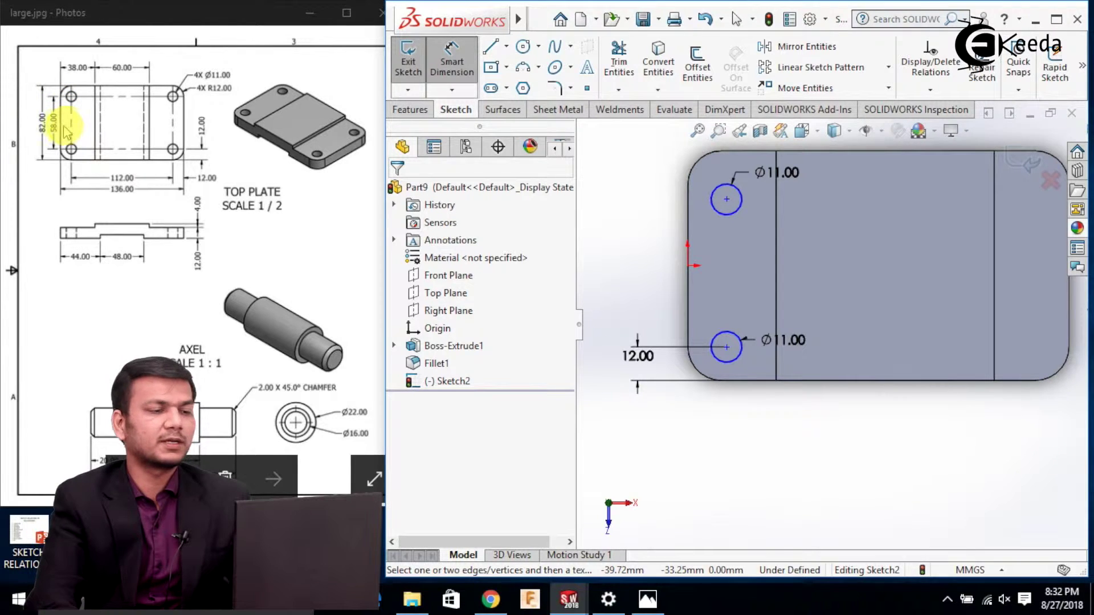
Step: Dimension the vertical distance between the two circle centres as 58 mm and leave the dimension tool
left_click(727, 199)
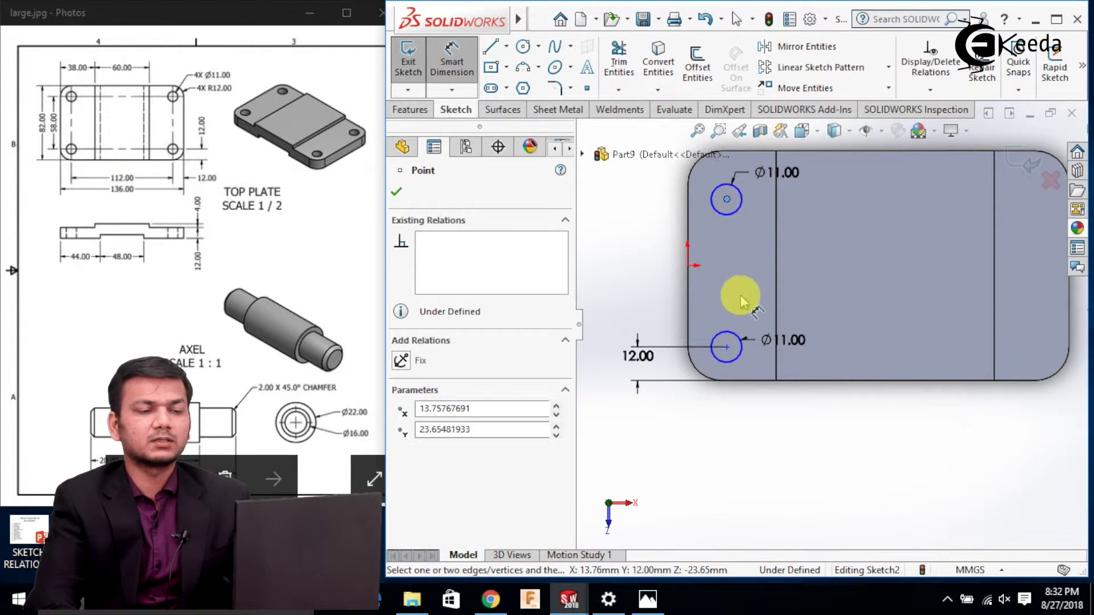
left_click(726, 347)
left_click(630, 278)
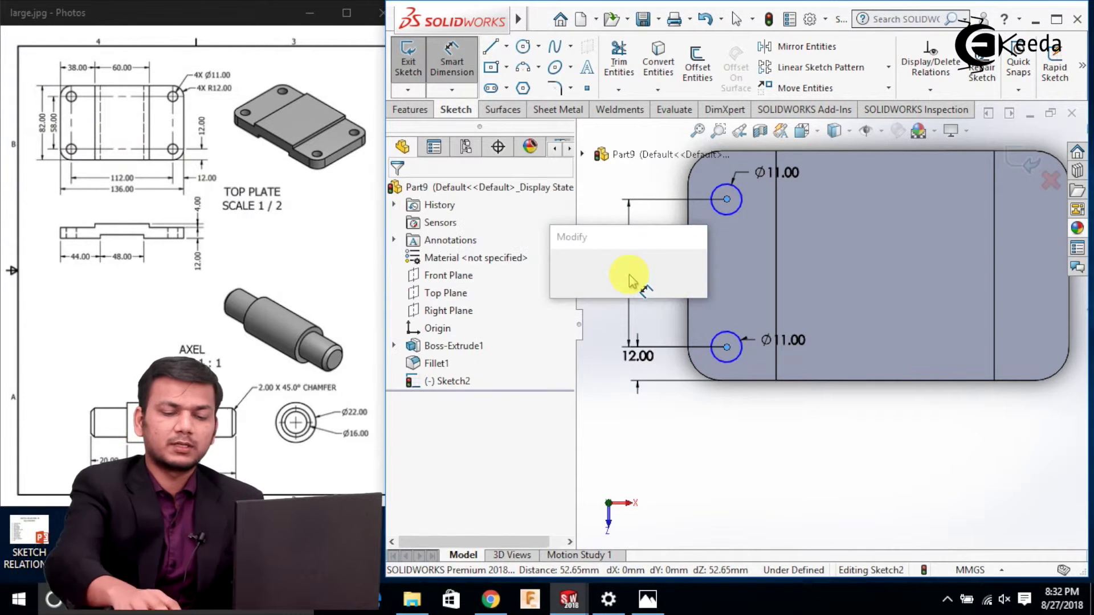
type("58")
key("Return")
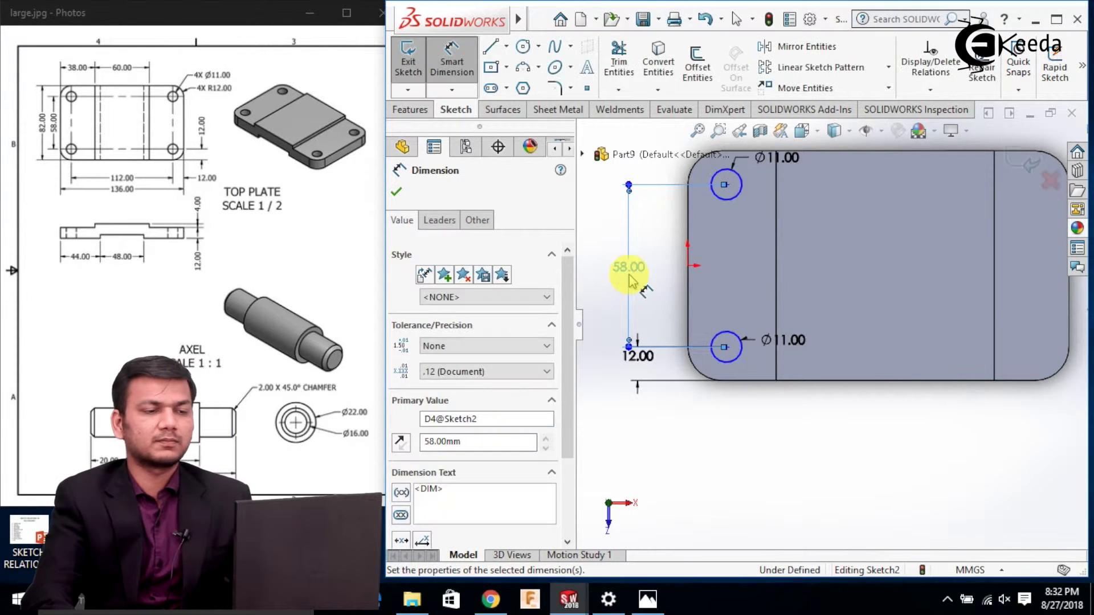
left_click(587, 217)
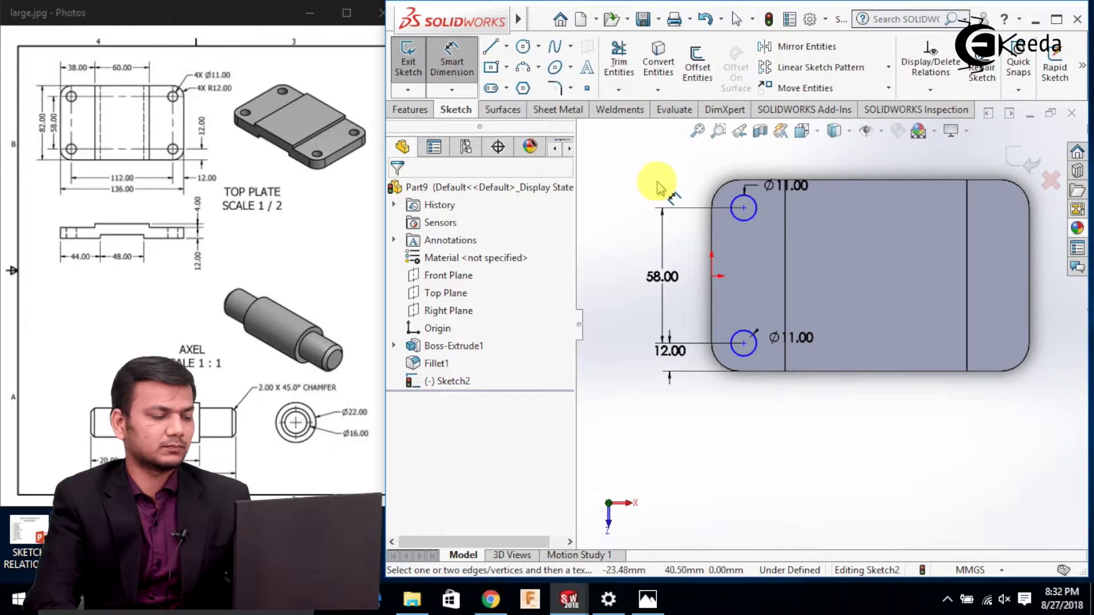
key("Escape")
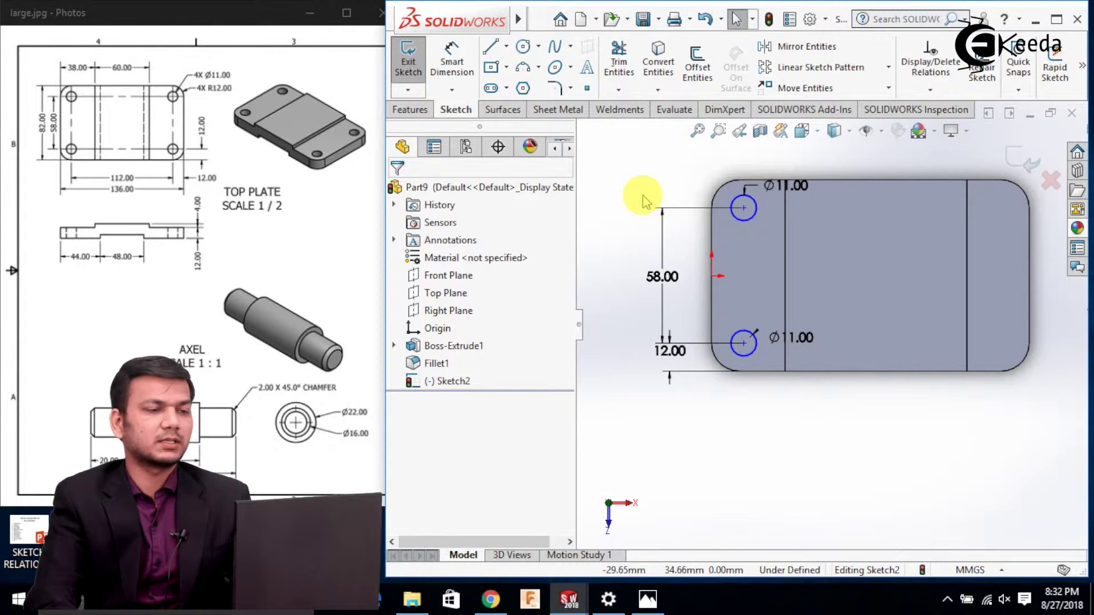
key("f")
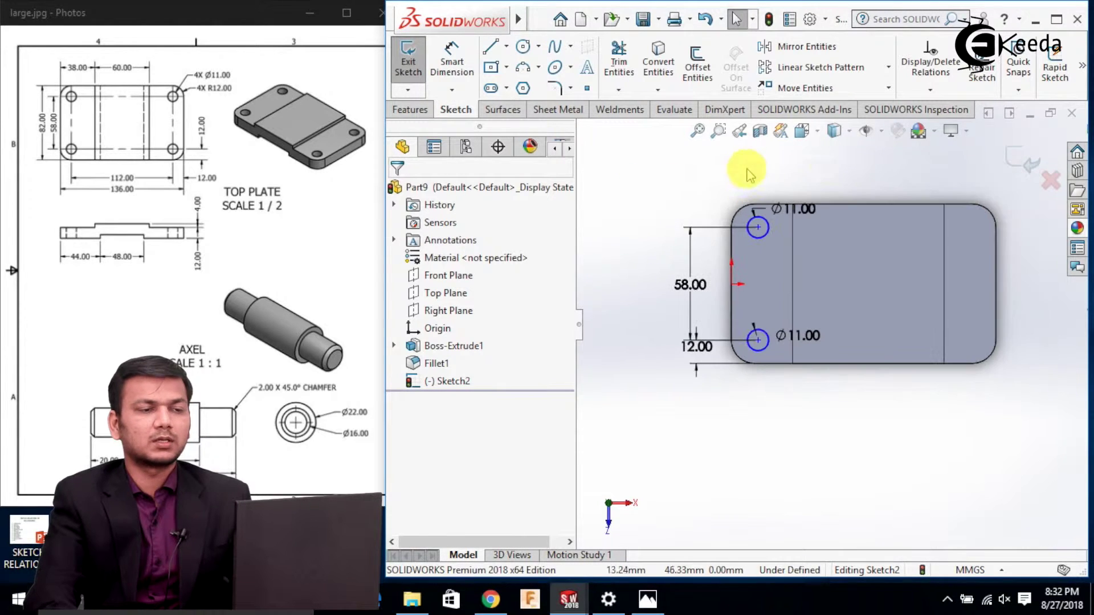
Step: Draw a vertical centerline across the plate between the midpoints of its upper and lower long edges
left_click(506, 46)
left_click(530, 86)
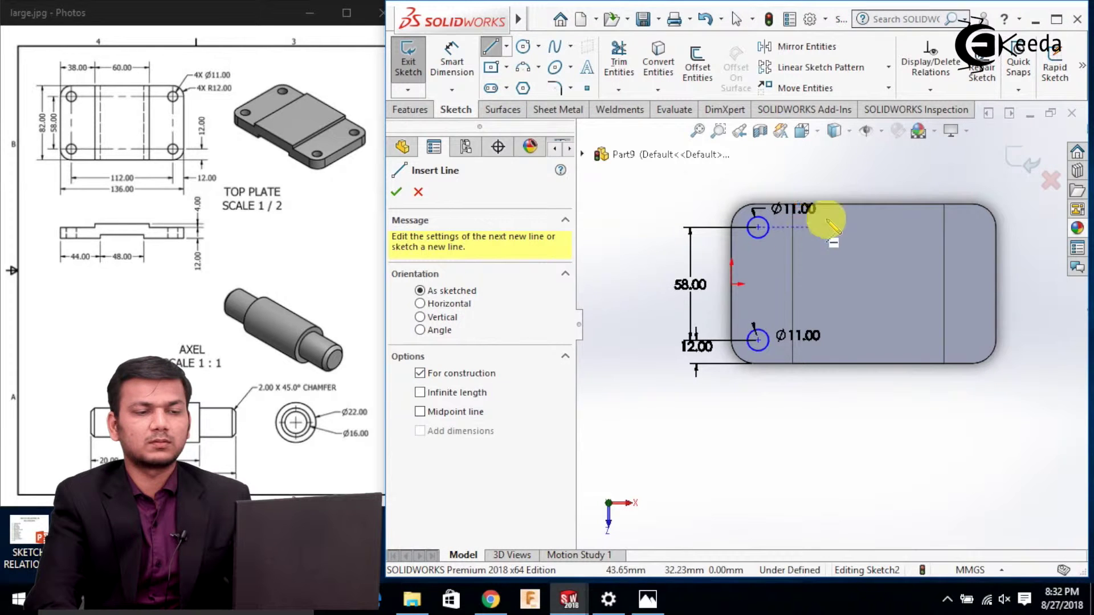
left_click(867, 203)
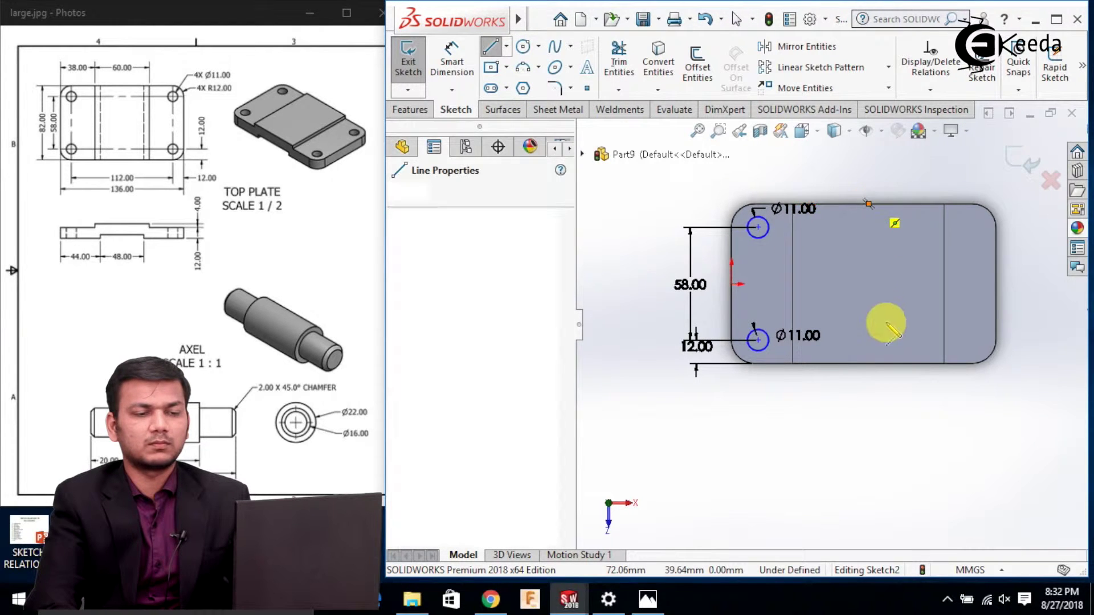
left_click(868, 363)
right_click(868, 363)
left_click(903, 372)
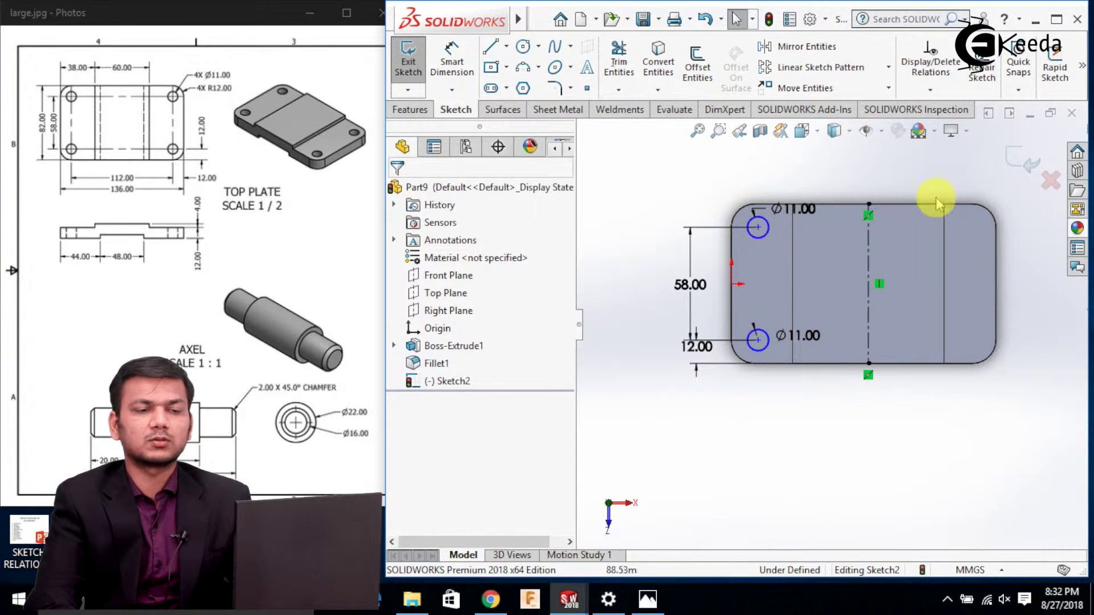
Step: Mirror both 11 mm circles about the vertical centerline, keeping the originals
left_click(806, 46)
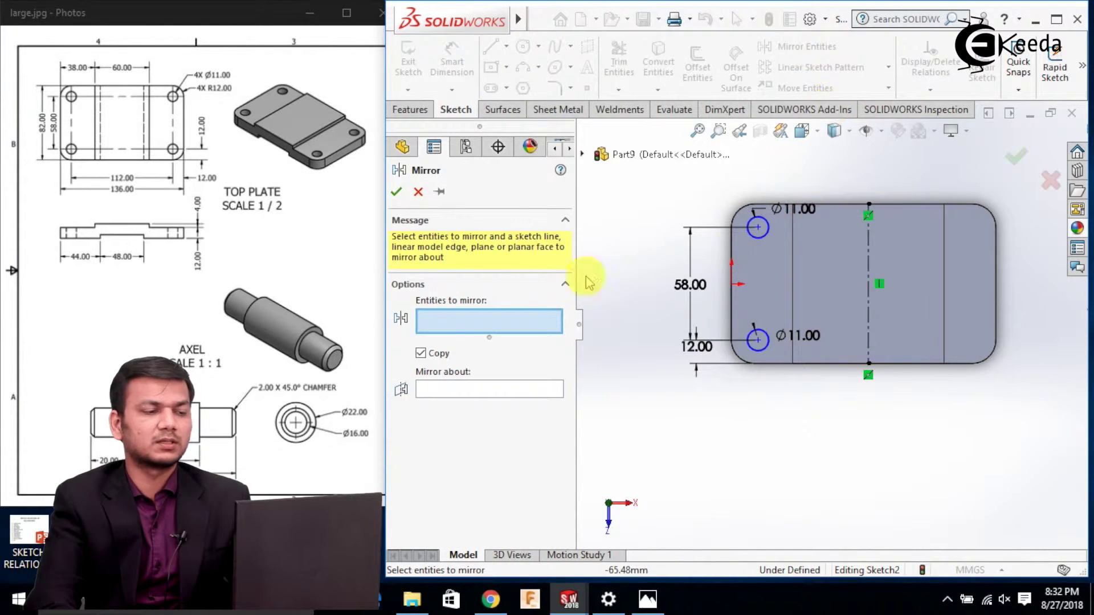
left_click(764, 238)
left_click(765, 341)
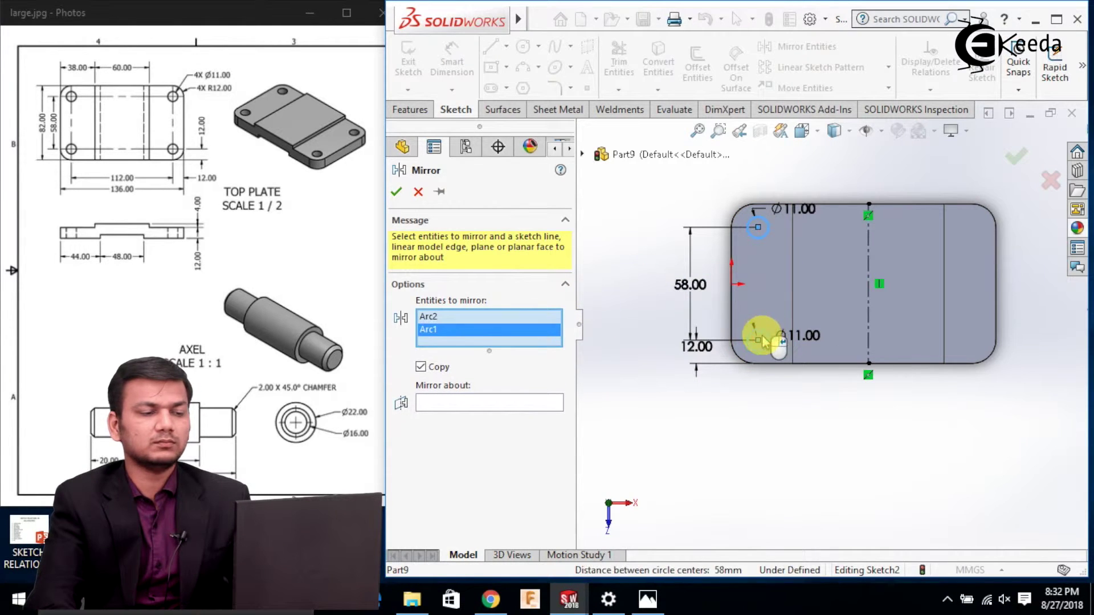
left_click(512, 404)
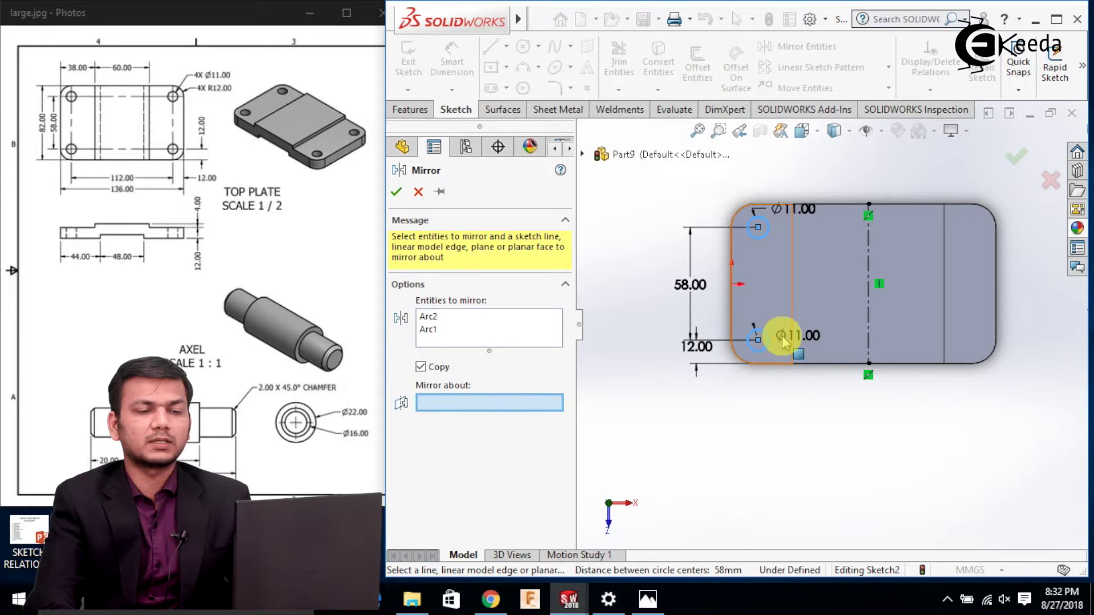
left_click(867, 310)
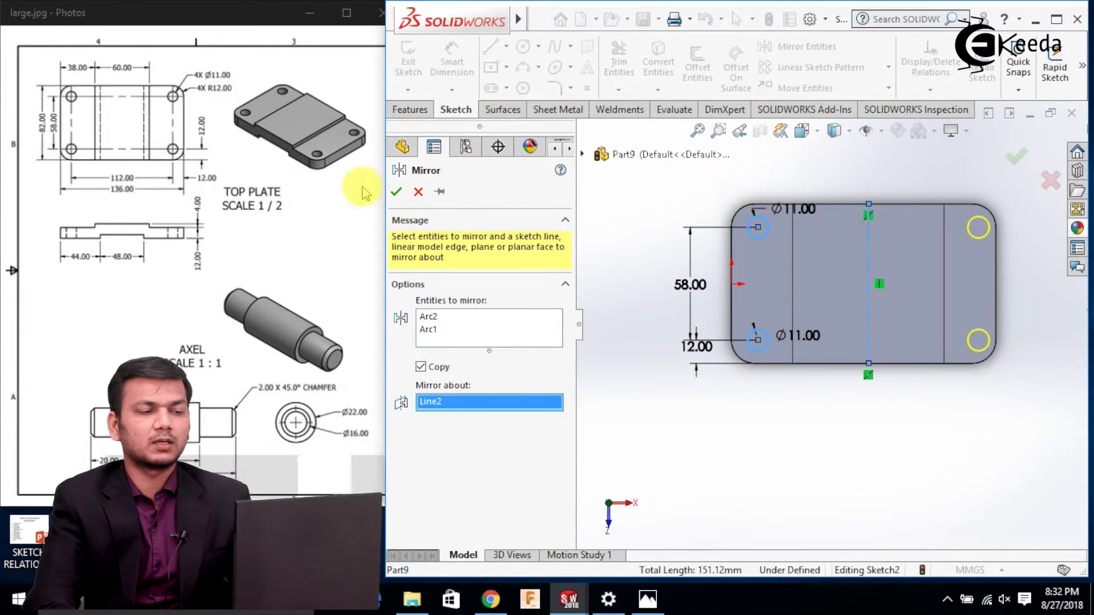
left_click(396, 192)
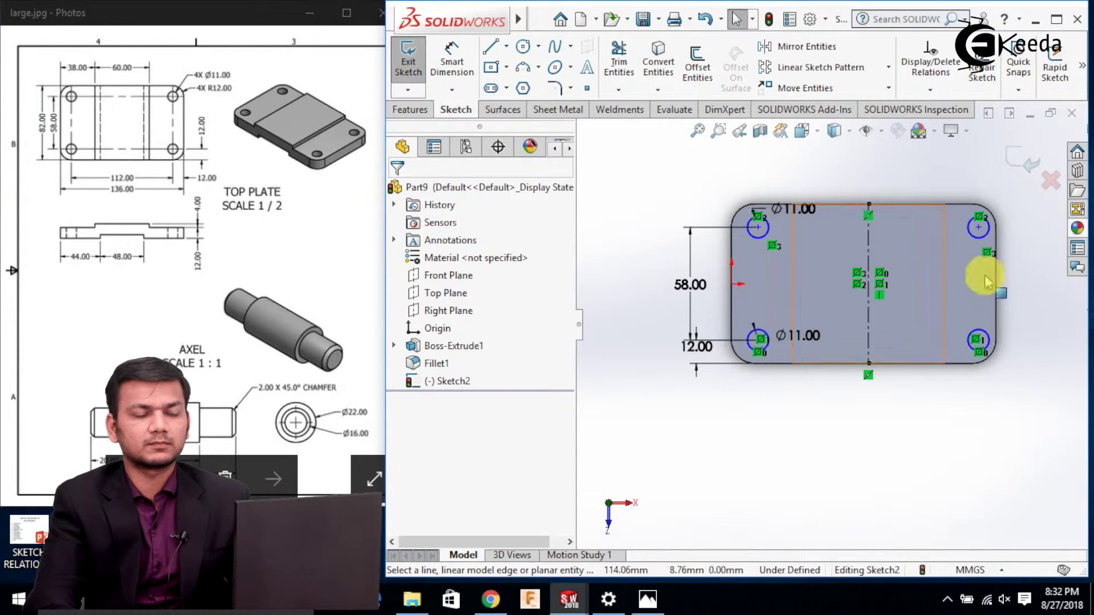
Step: Dimension the horizontal distance between the centres of the two upper circles as 112 mm and leave the dimension tool
left_click(451, 62)
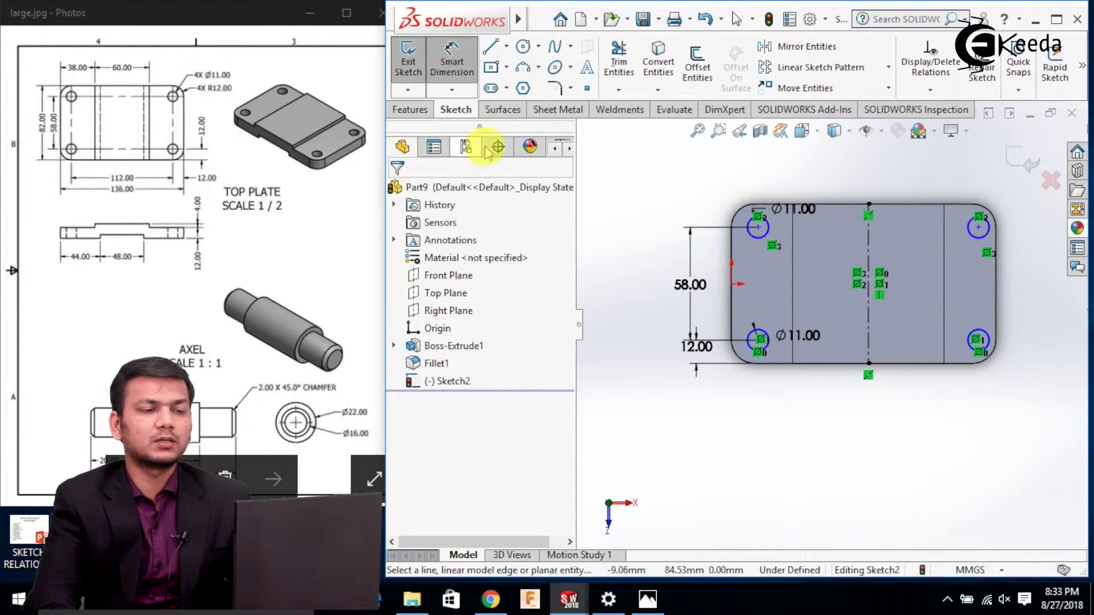
left_click(759, 228)
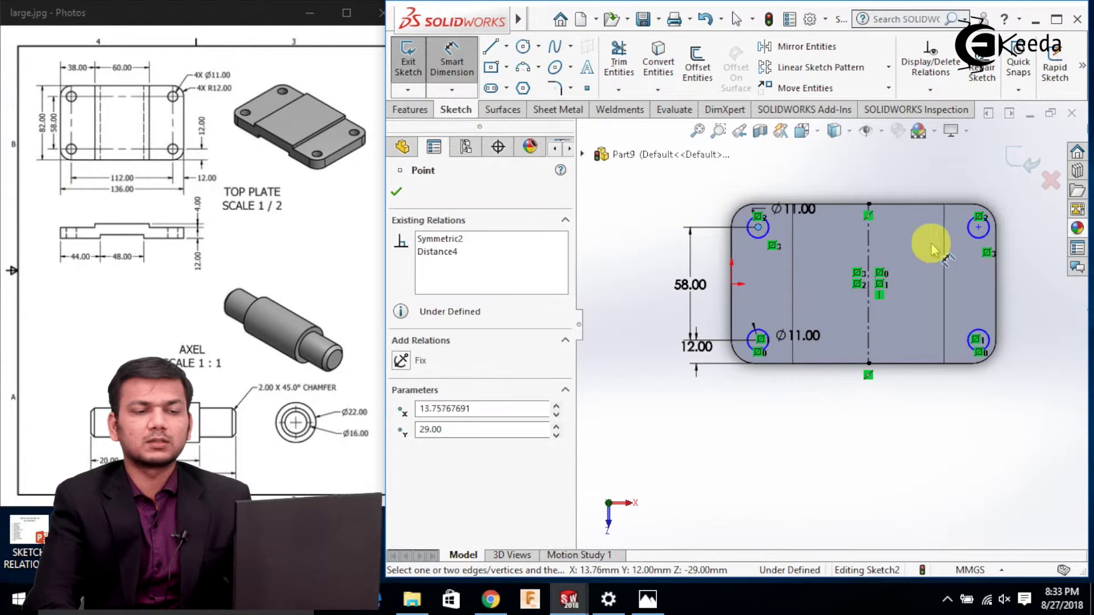
left_click(978, 228)
left_click(840, 167)
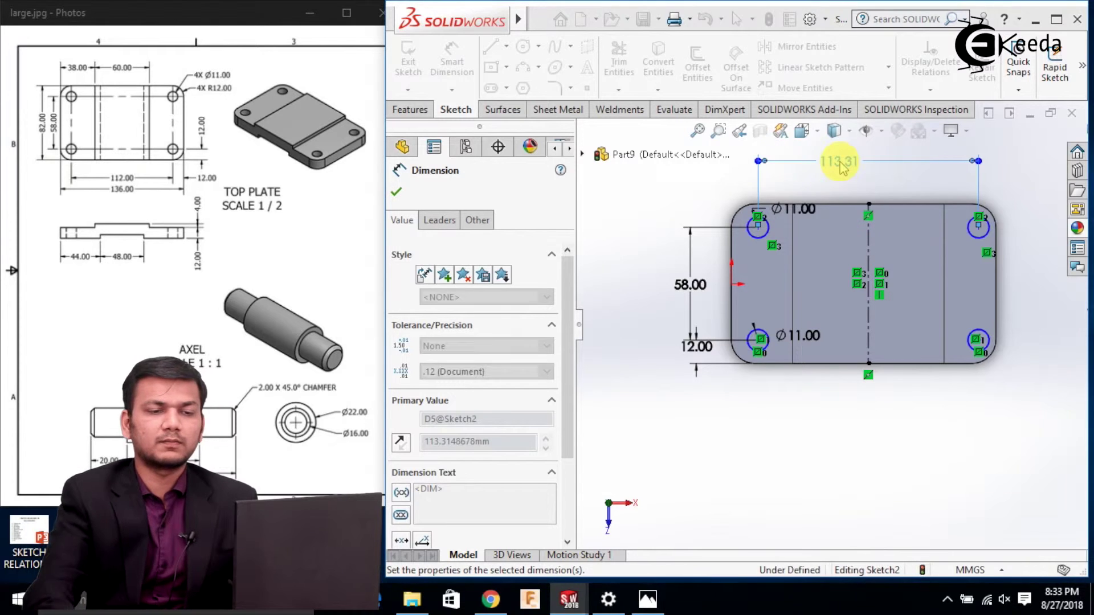
type("112")
key("Return")
left_click(675, 174)
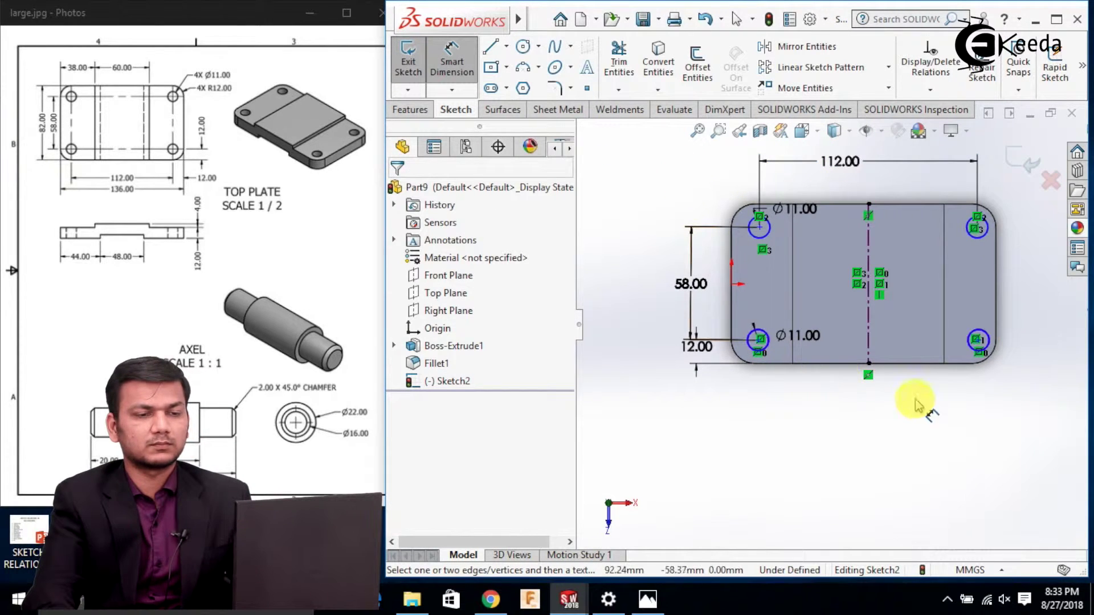
key("Escape")
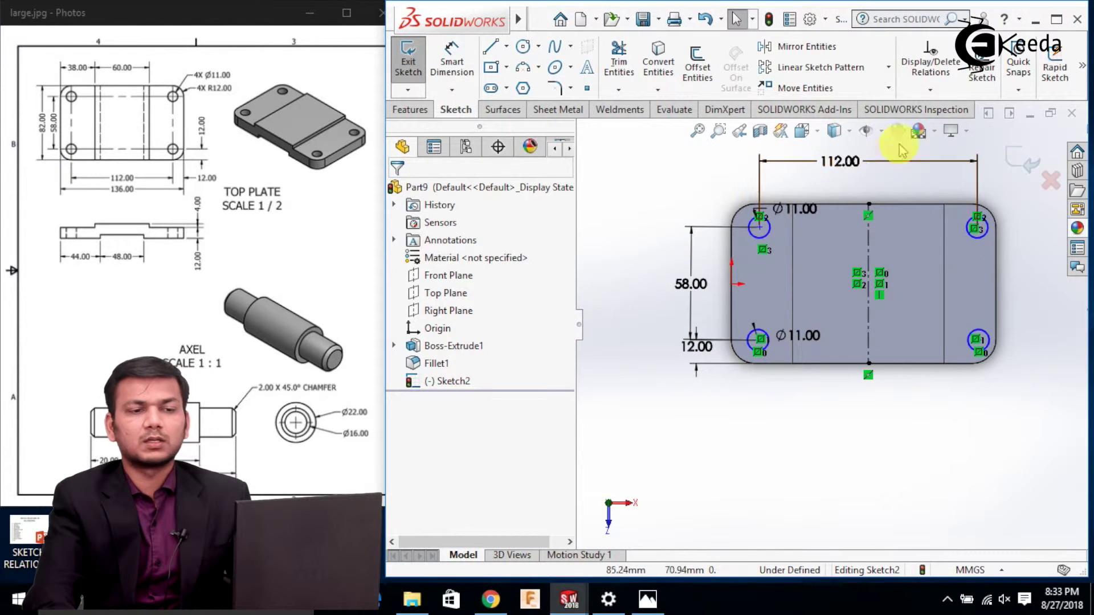
Step: Add a vertical relation between the centres of the two mirrored circles and close the sketch
left_click(928, 94)
left_click(930, 127)
scroll(1013, 308, "down", 3)
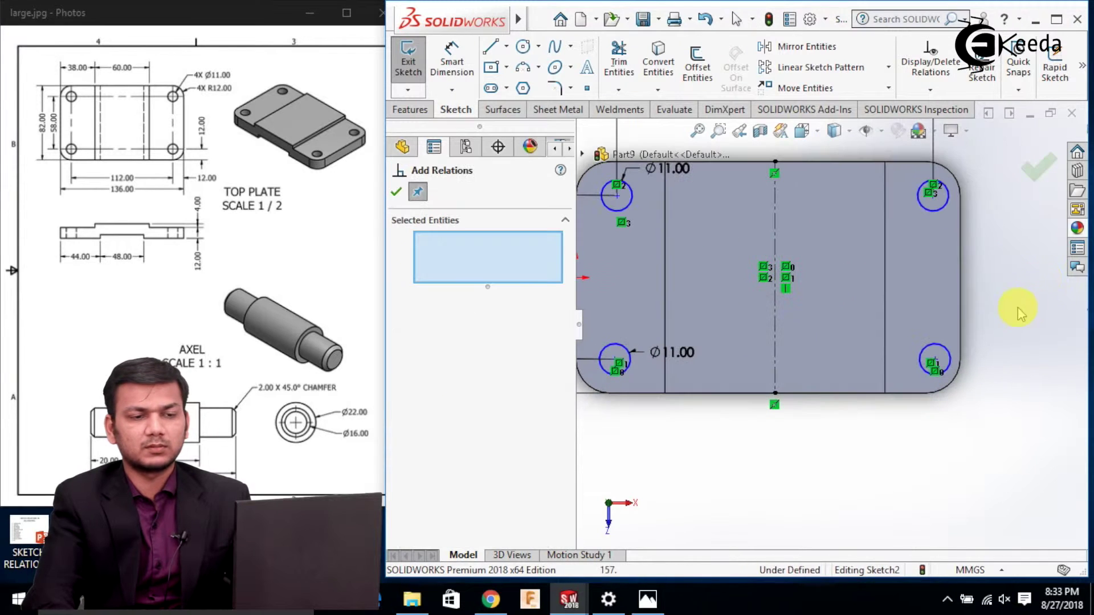
left_click(933, 197)
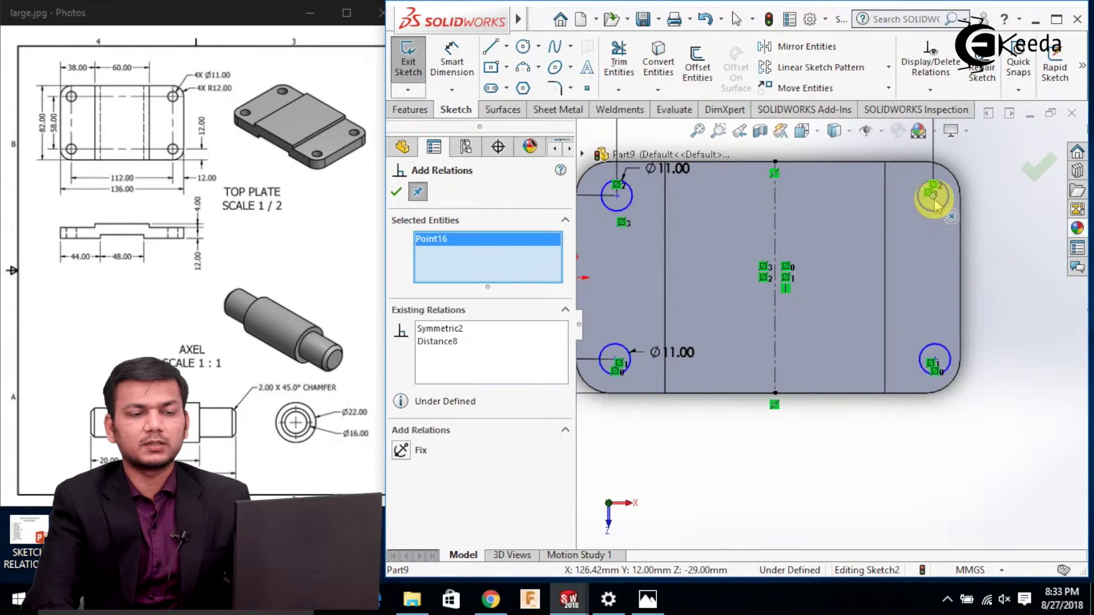
left_click(935, 361)
left_click(429, 469)
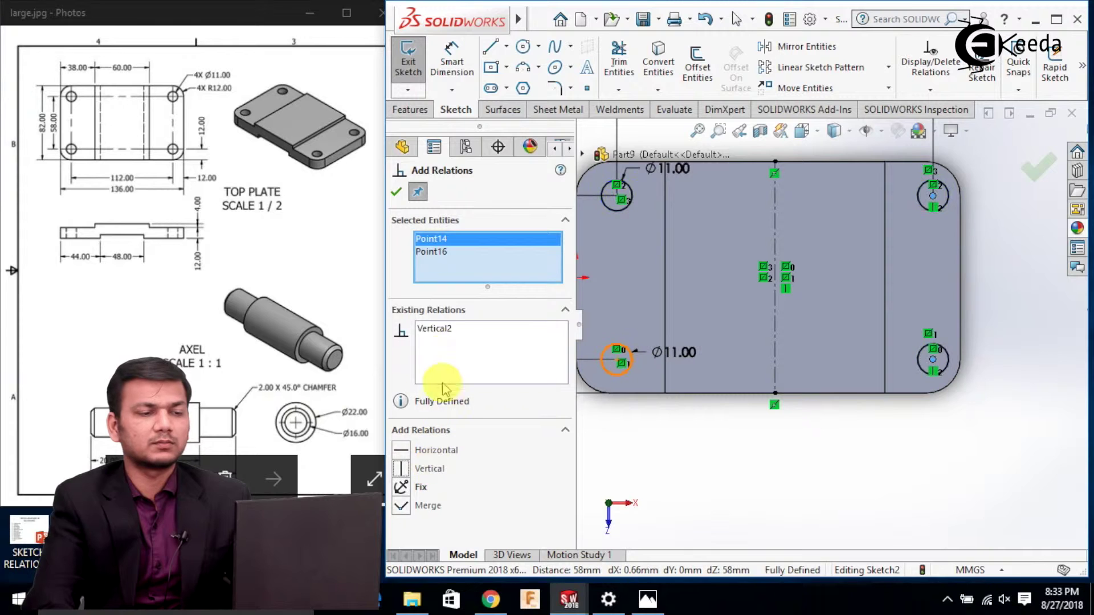
left_click(396, 191)
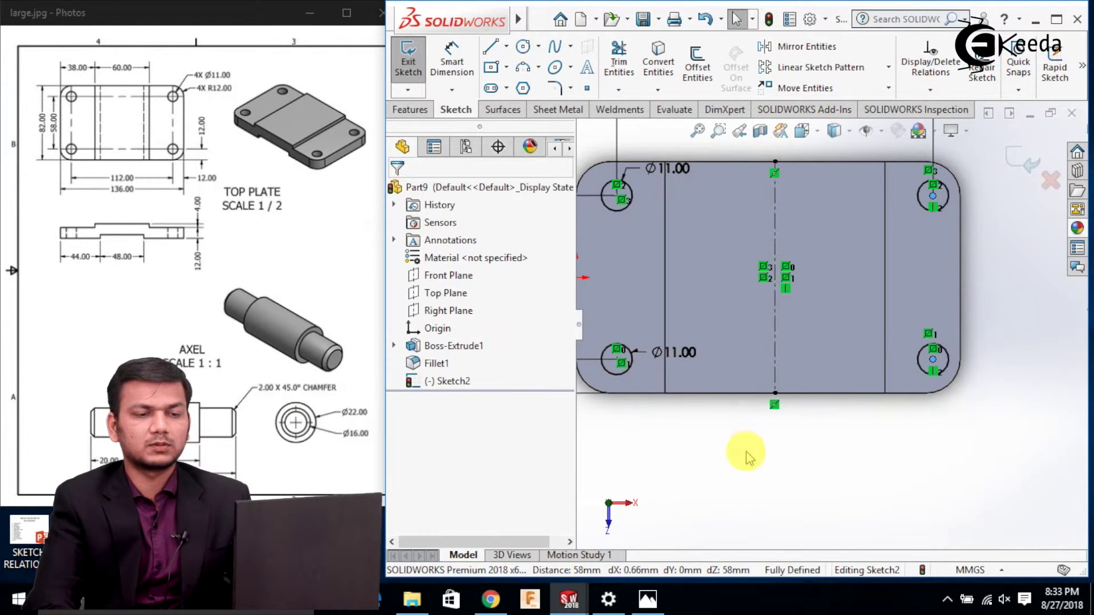
scroll(751, 454, "up", 2)
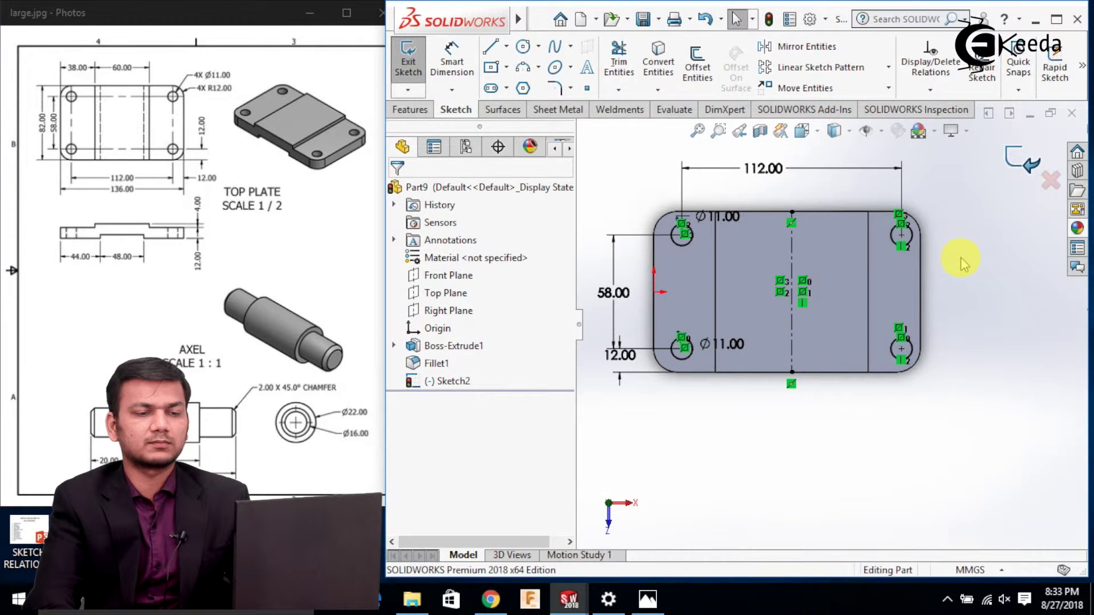
key("ctrl+b")
Step: Cut-extrude all four 11 mm circles through the plate with a blind depth of 82 mm
middle_click_drag(952, 285, 943, 197)
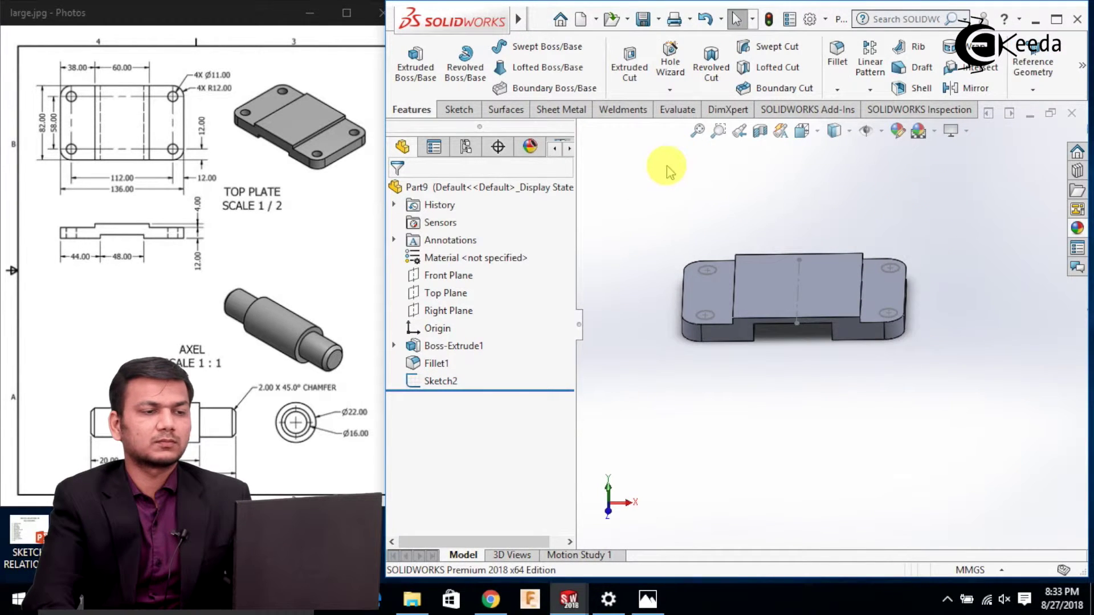
left_click(628, 73)
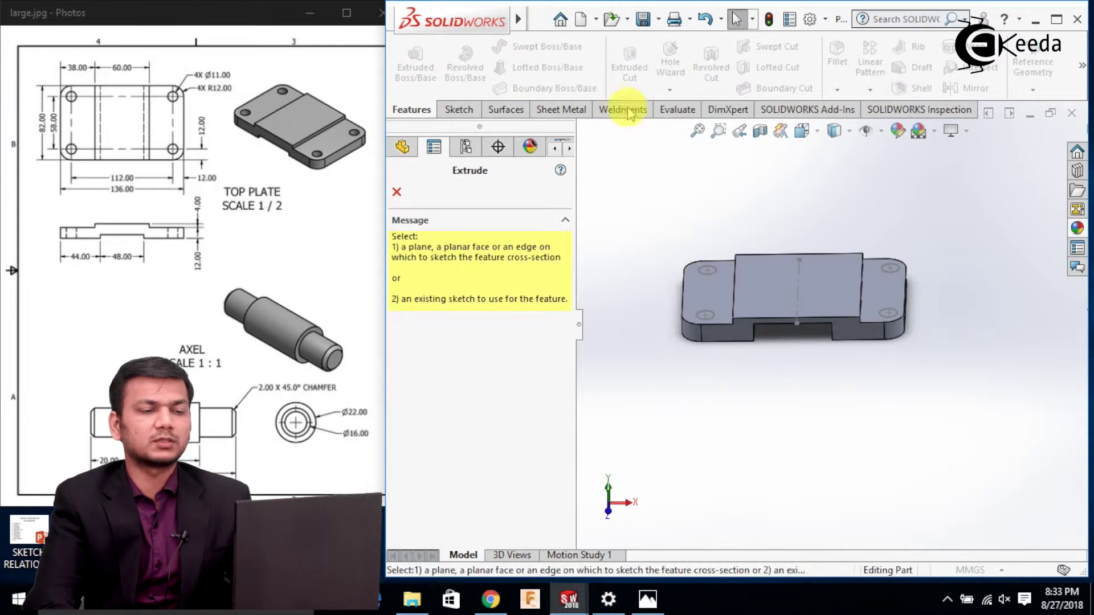
scroll(722, 278, "up", 2)
left_click(725, 278)
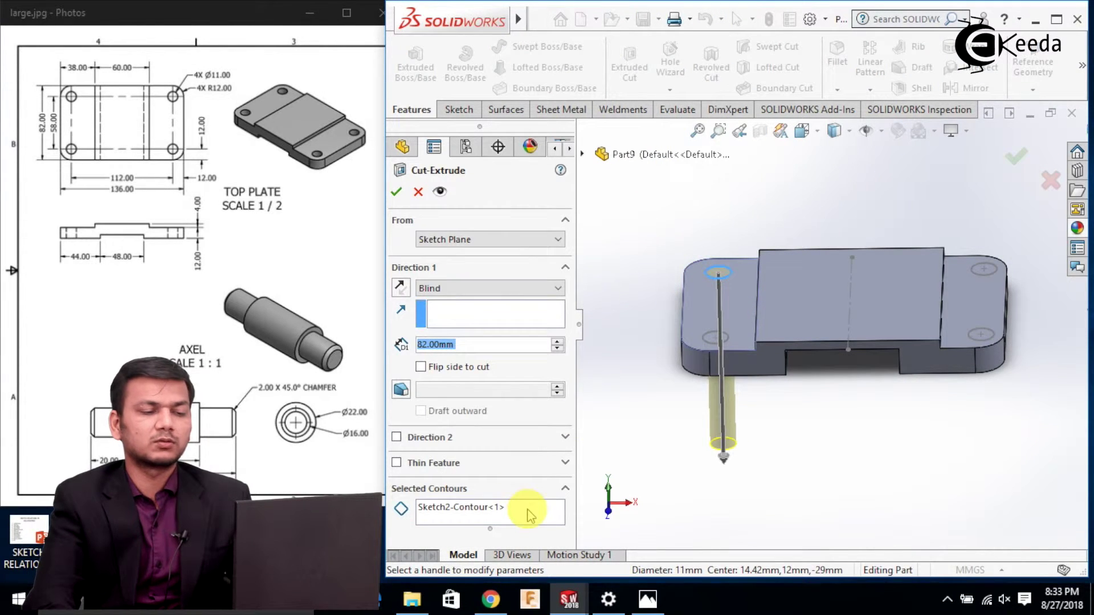
left_click(530, 515)
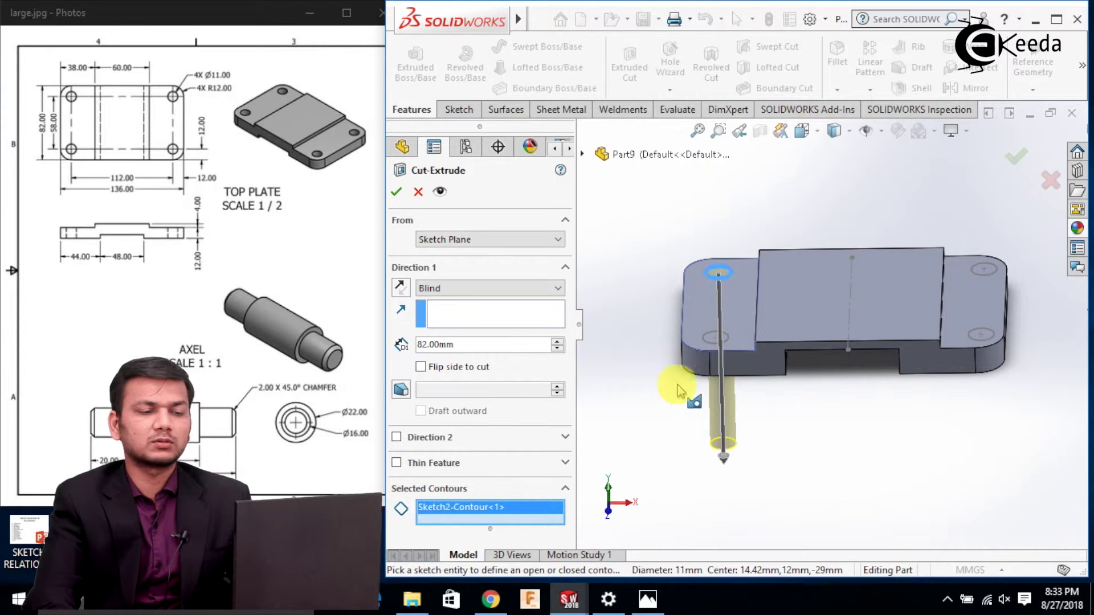
left_click(709, 345)
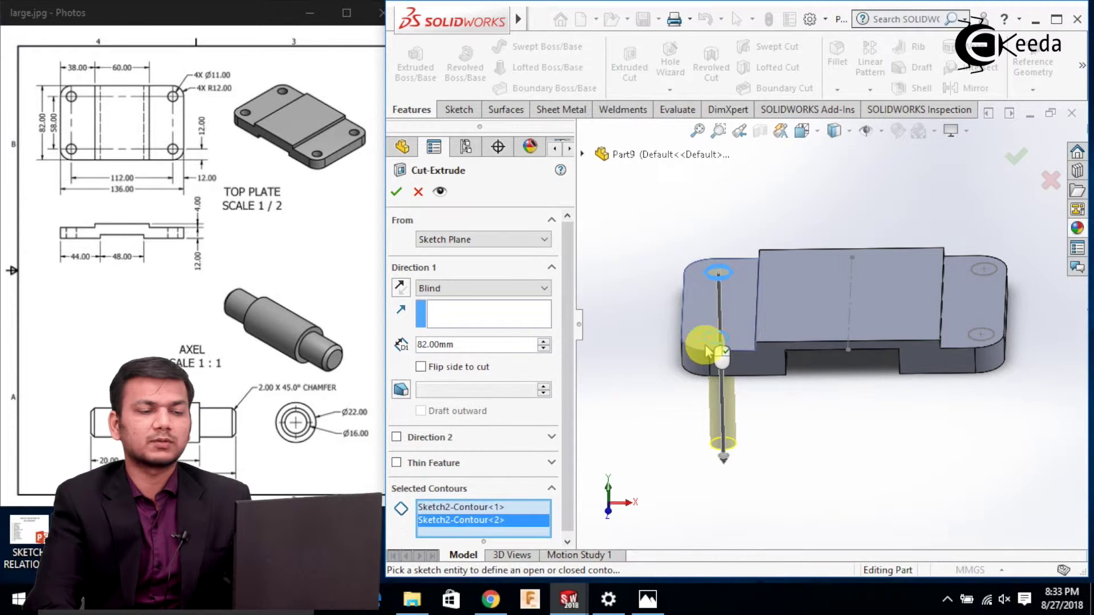
left_click(978, 337)
left_click(987, 273)
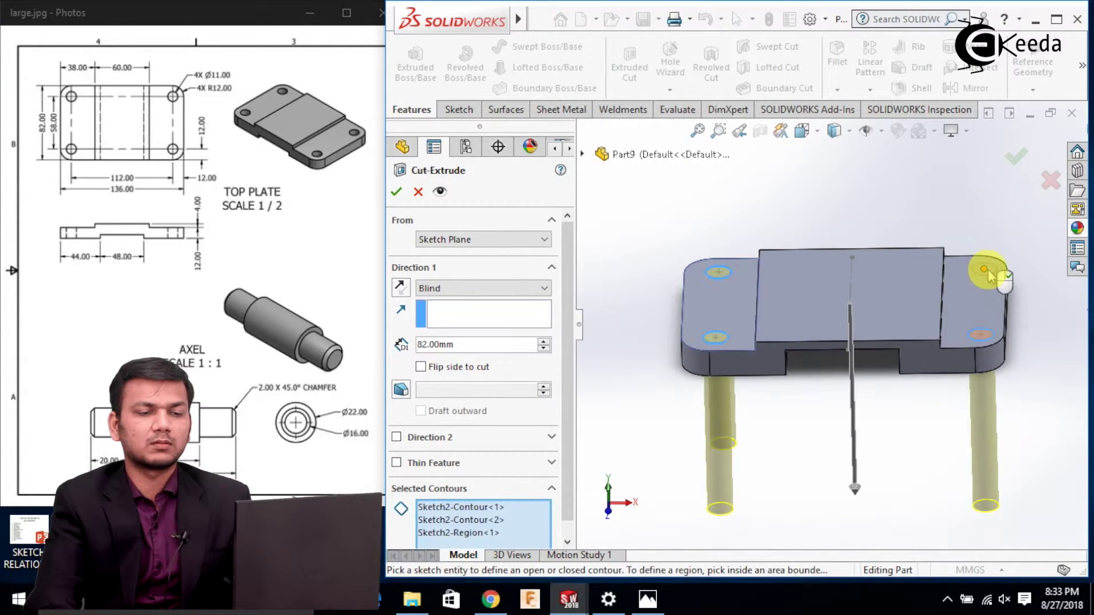
left_click(993, 274)
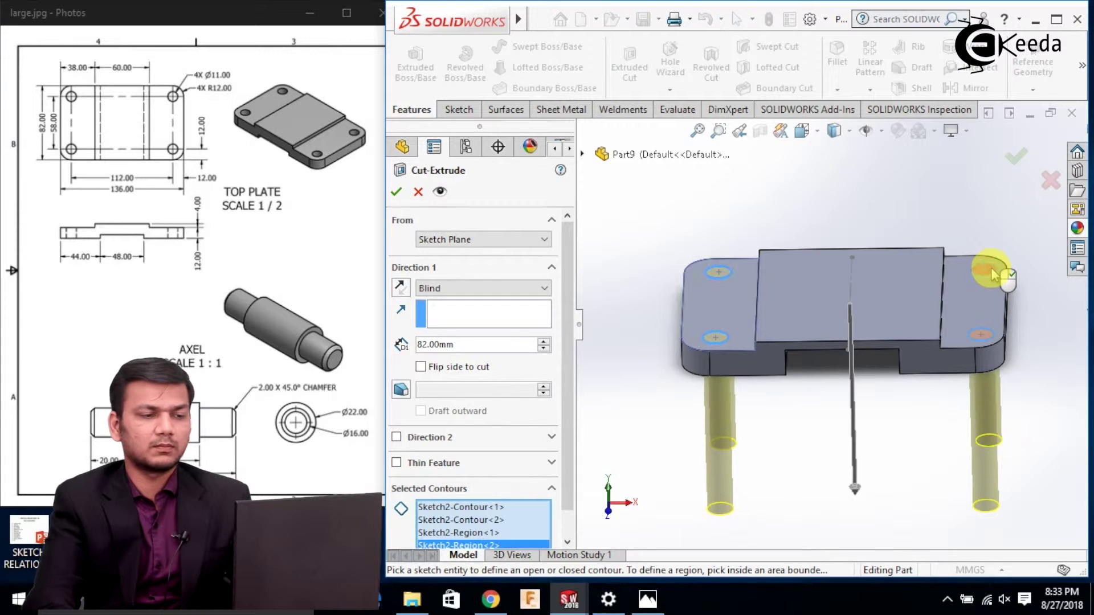
left_click(397, 192)
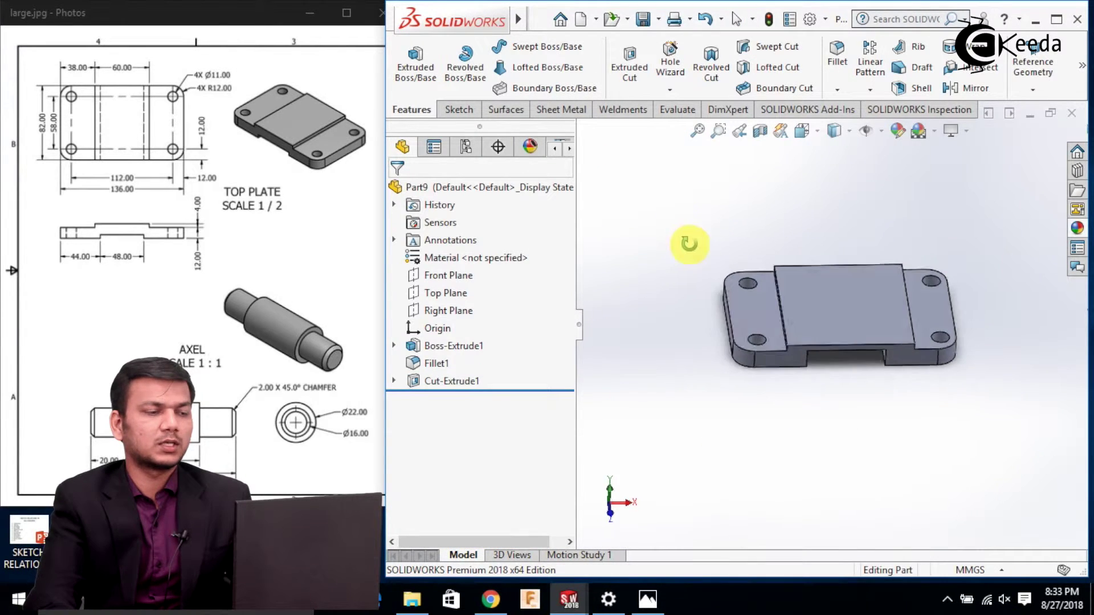
middle_click_drag(689, 244, 703, 211)
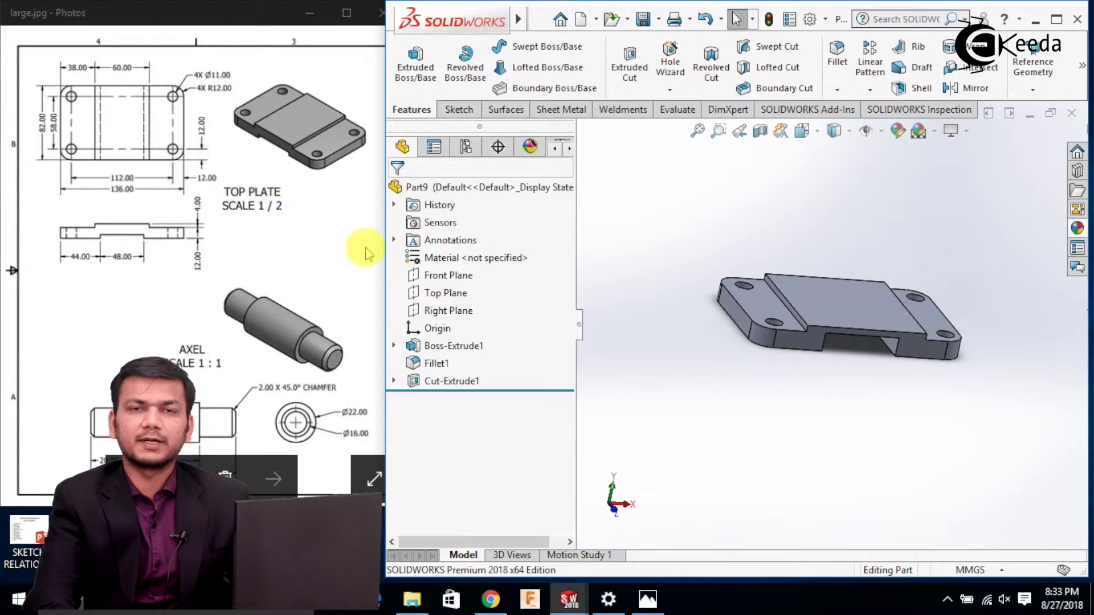
Step: Maximize the modelling window and save the top plate to the Desktop as "1st part"
left_click(1056, 18)
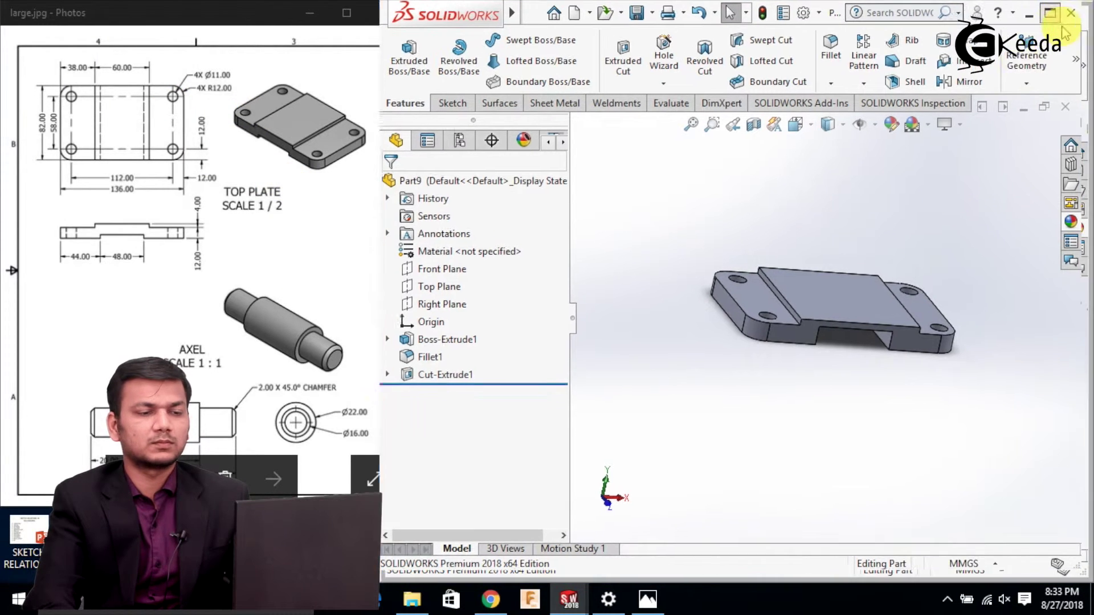
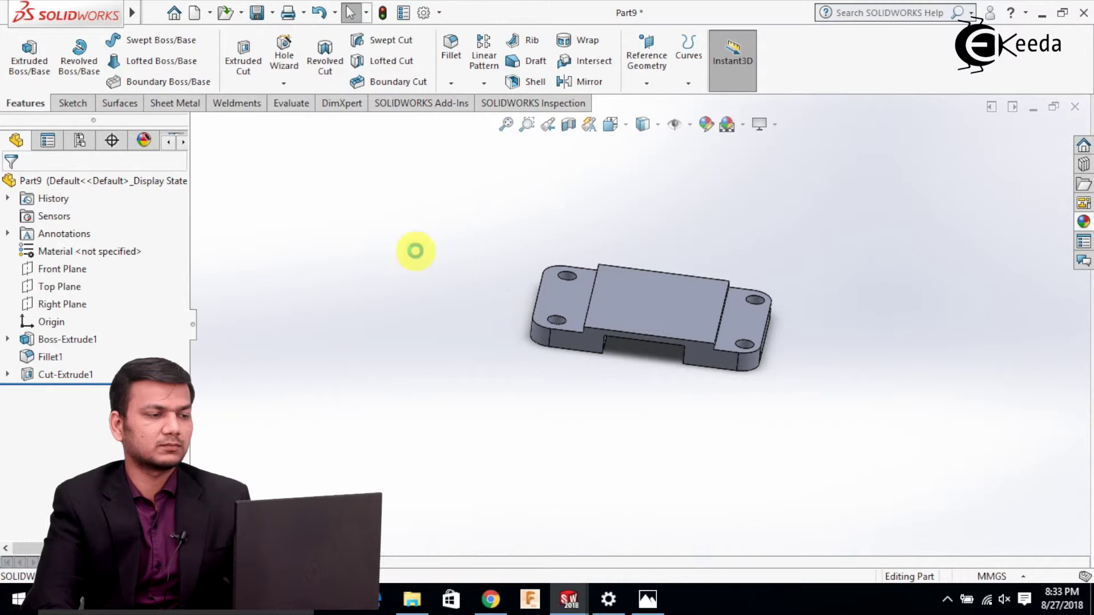
key("ctrl+s")
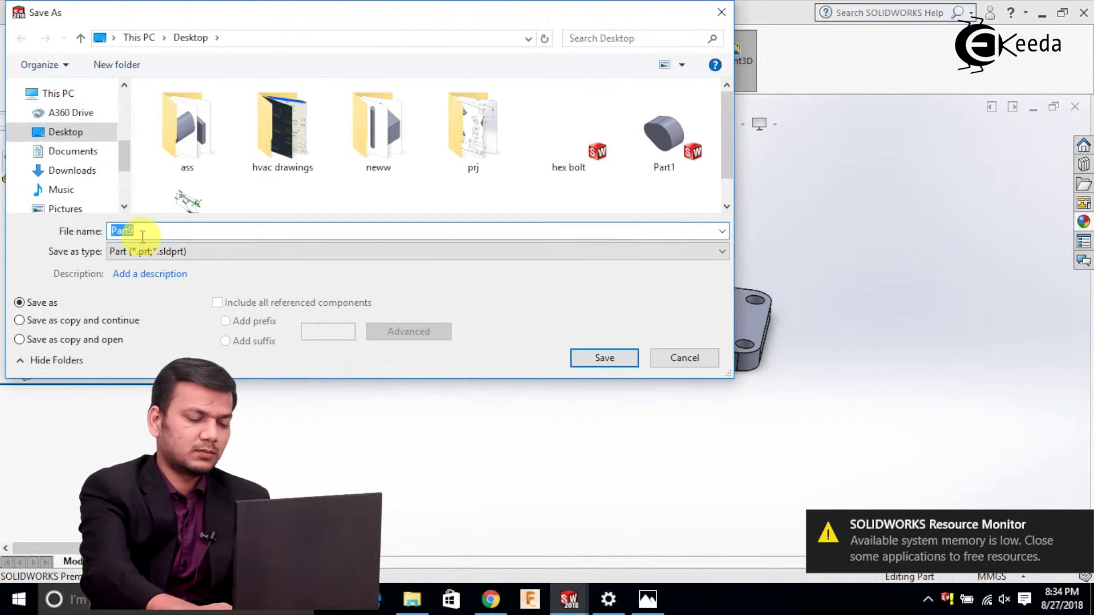
type("1")
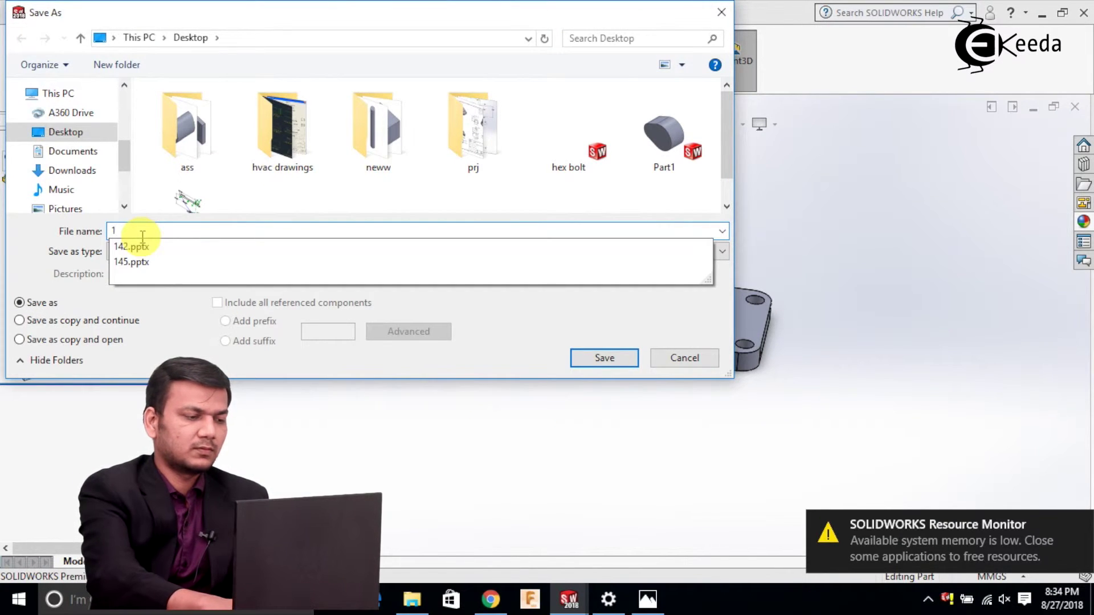
type("st part")
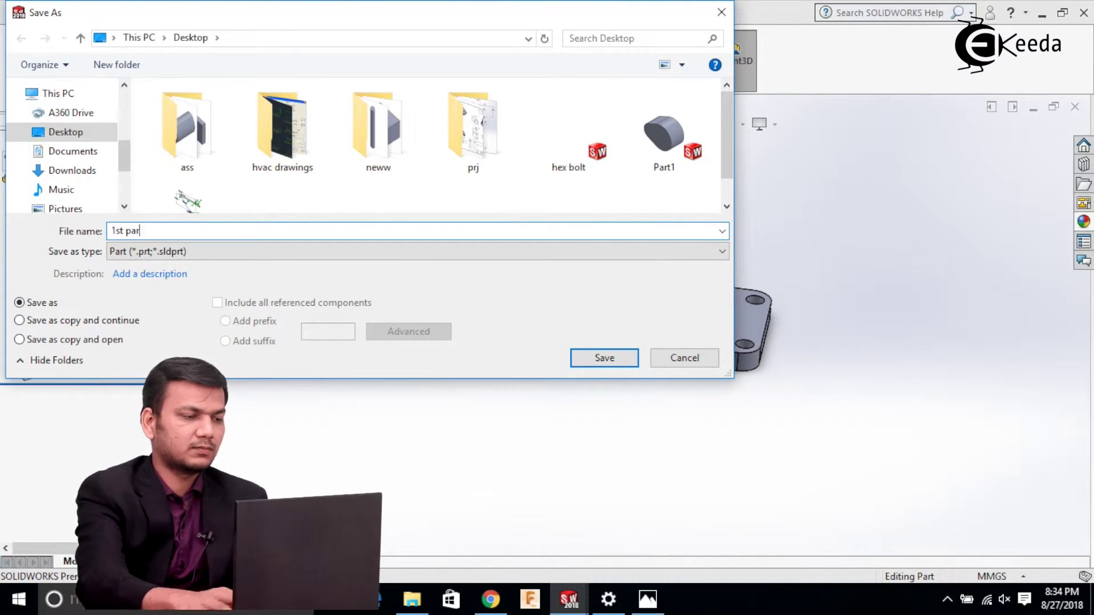
left_click(590, 359)
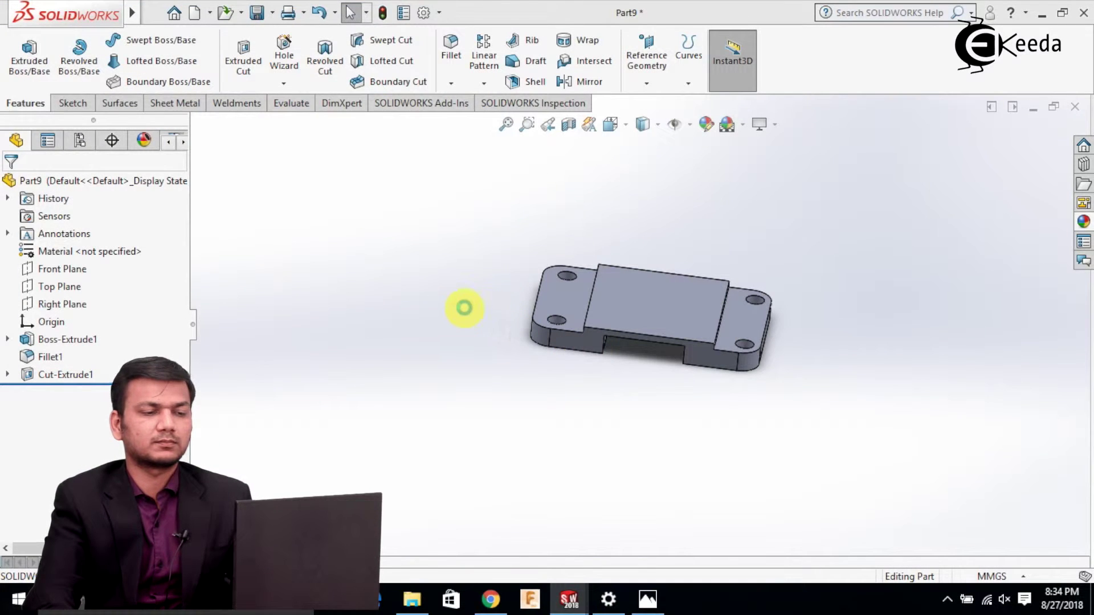
Step: Create a new, empty part document
scroll(488, 335, "up", 3)
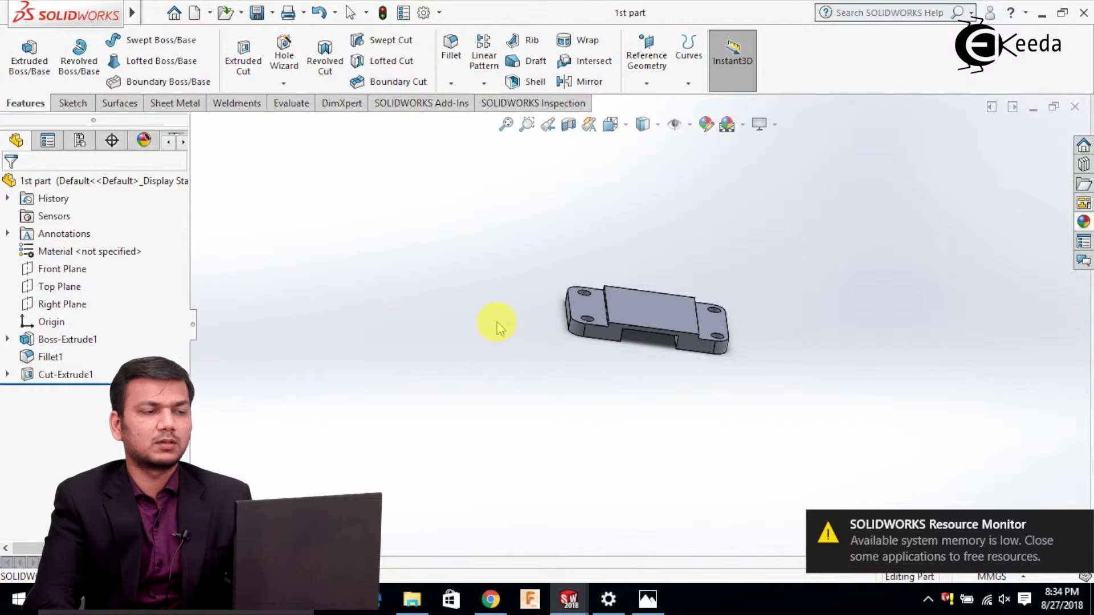
left_click(197, 14)
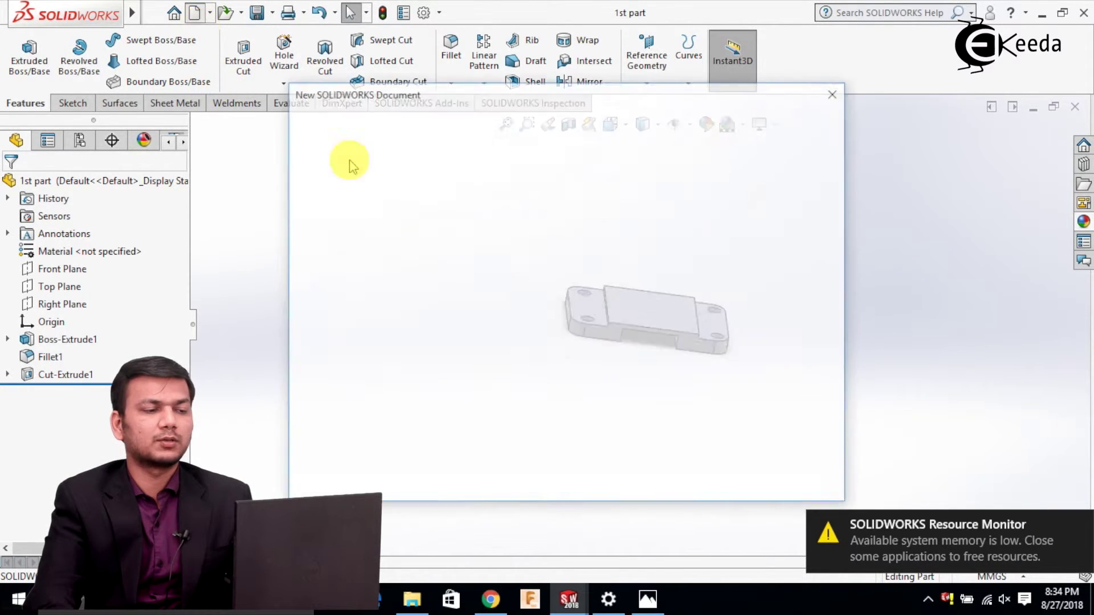
left_click(623, 467)
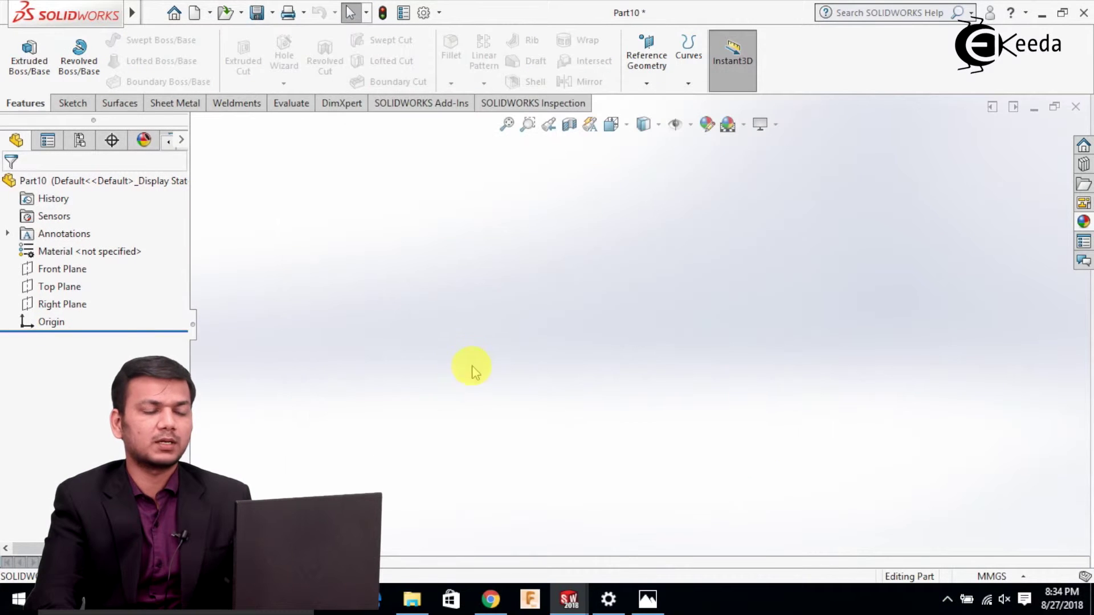
Step: Bring up the reference drawing large.jpg and restore the modelling window to a smaller size beside it
left_click(645, 596)
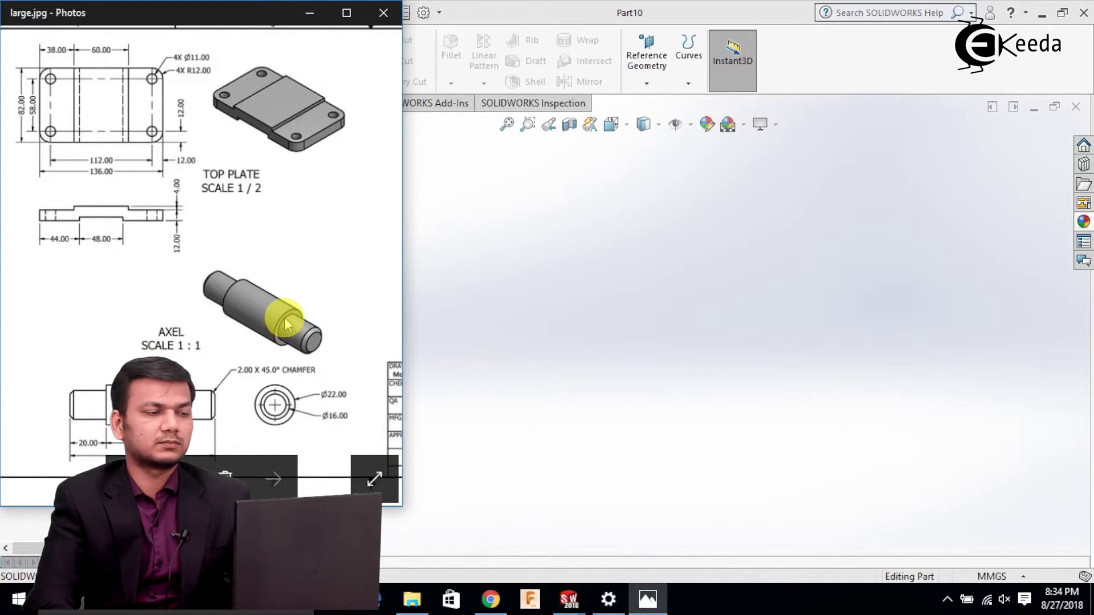
left_click(586, 315)
left_click(650, 597)
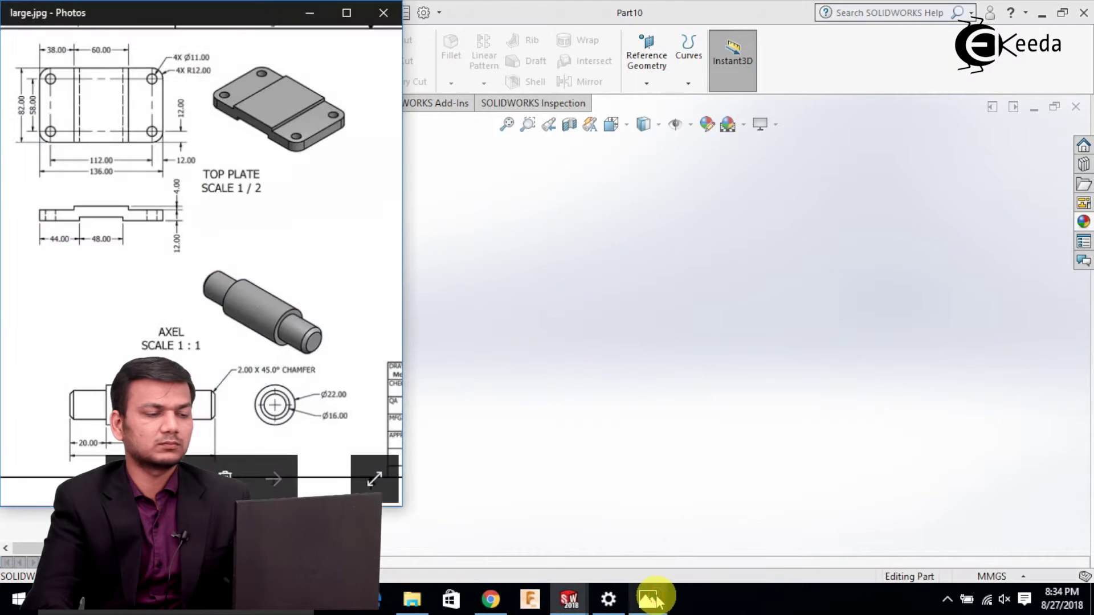
left_click(574, 361)
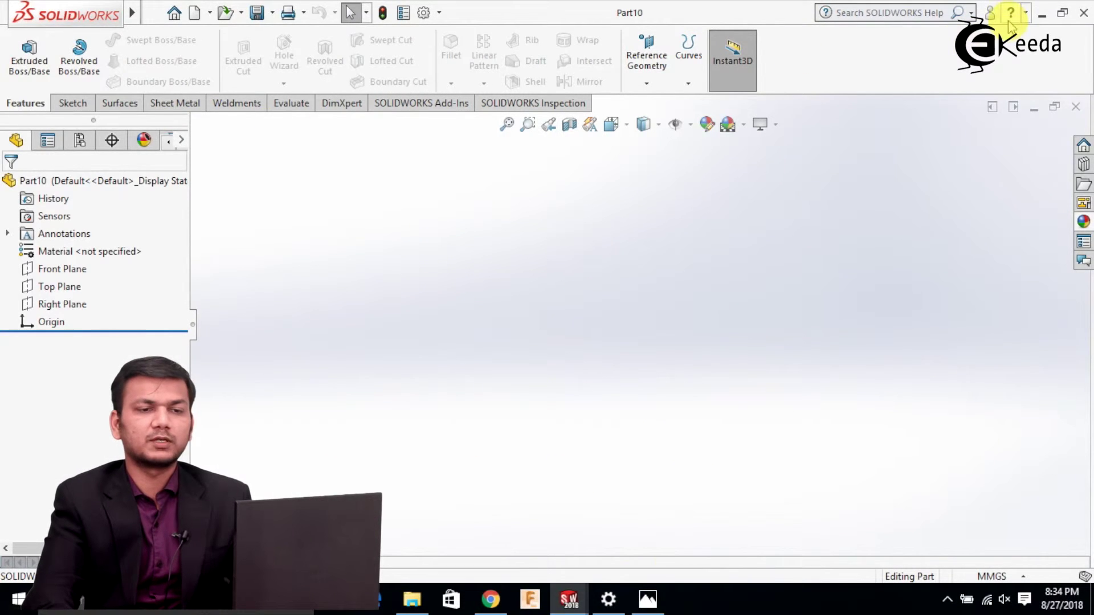
left_click(1063, 13)
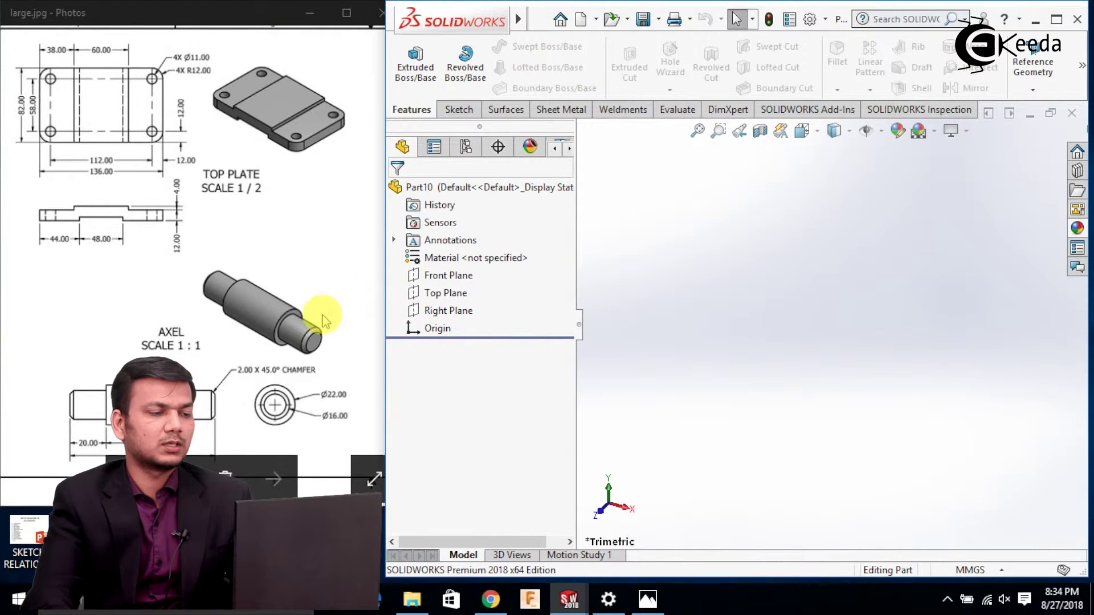
Step: Start a new sketch on the Front Plane for the axel shown in the reference drawing
scroll(252, 341, "up", 3)
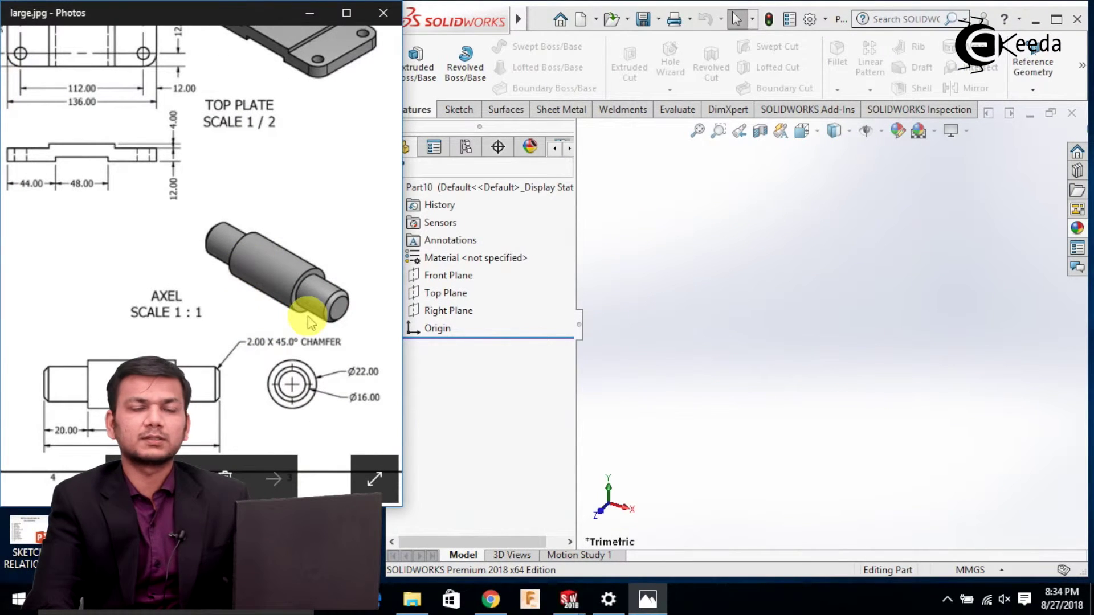
left_click(284, 317)
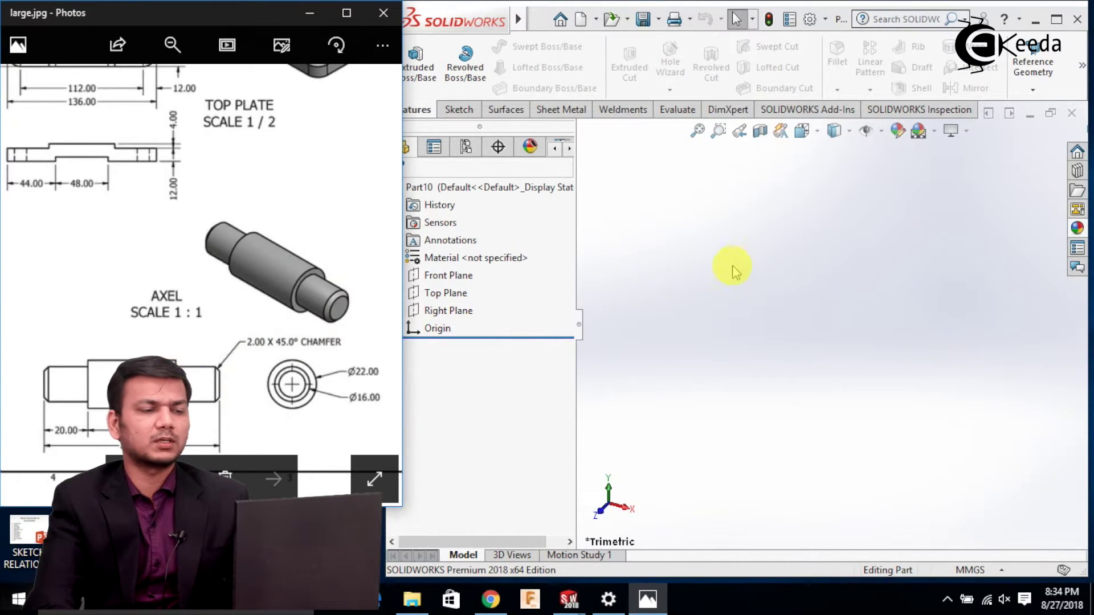
right_click(460, 281)
left_click(471, 255)
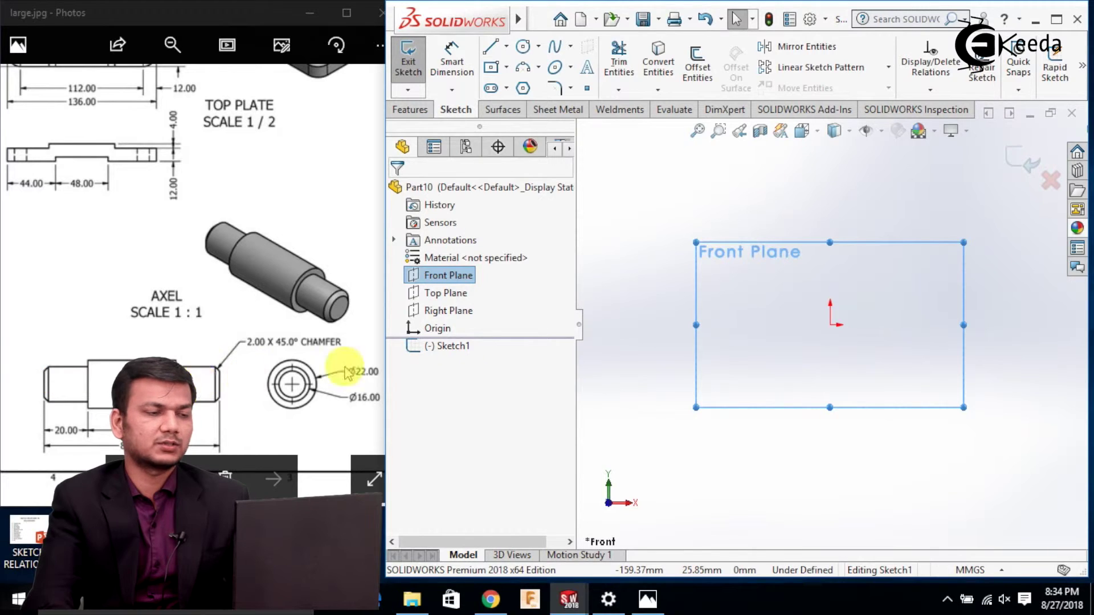
Step: Sketch a horizontal centerline 80 mm long, starting at the origin and extending along the positive X axis
left_click(506, 46)
left_click(529, 86)
left_click(832, 325)
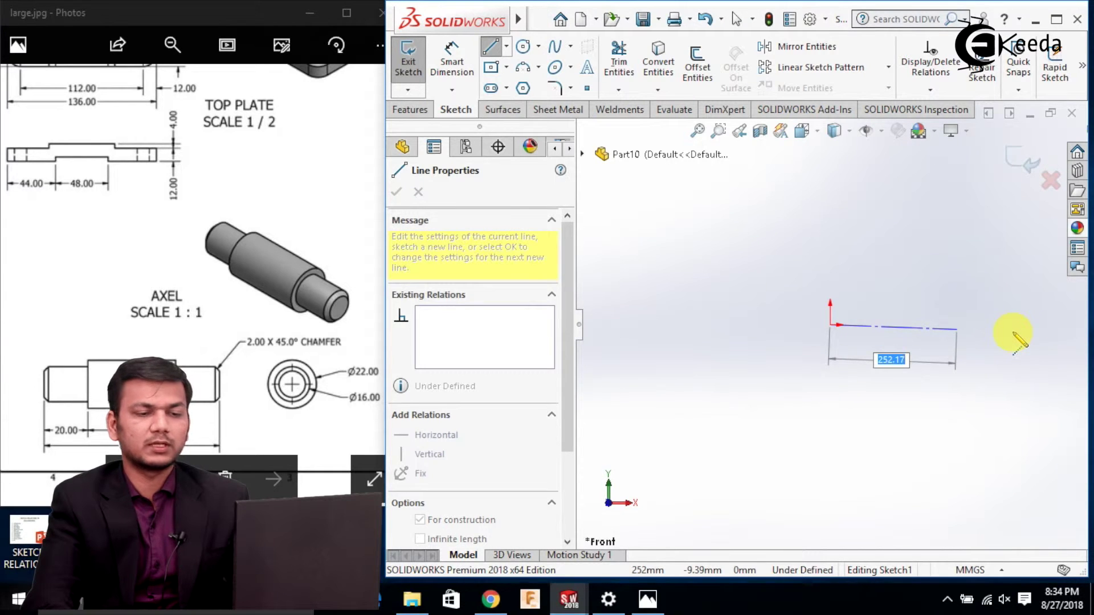
type("80")
key("Return")
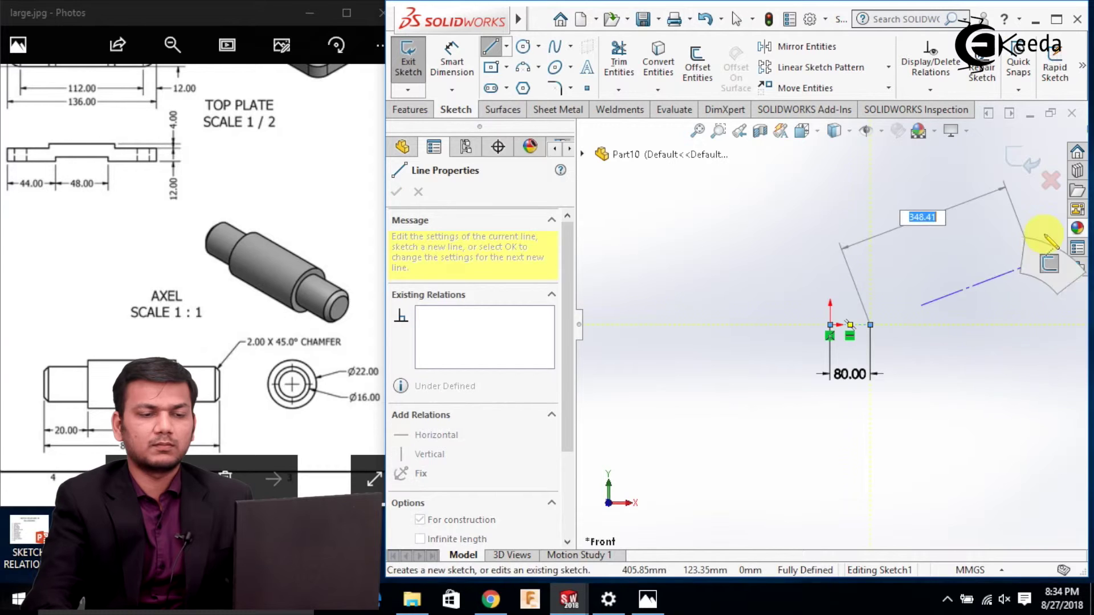
Step: Exit the sketch with the 80 mm centerline and reopen it for editing
left_click(1023, 161)
left_click(906, 341)
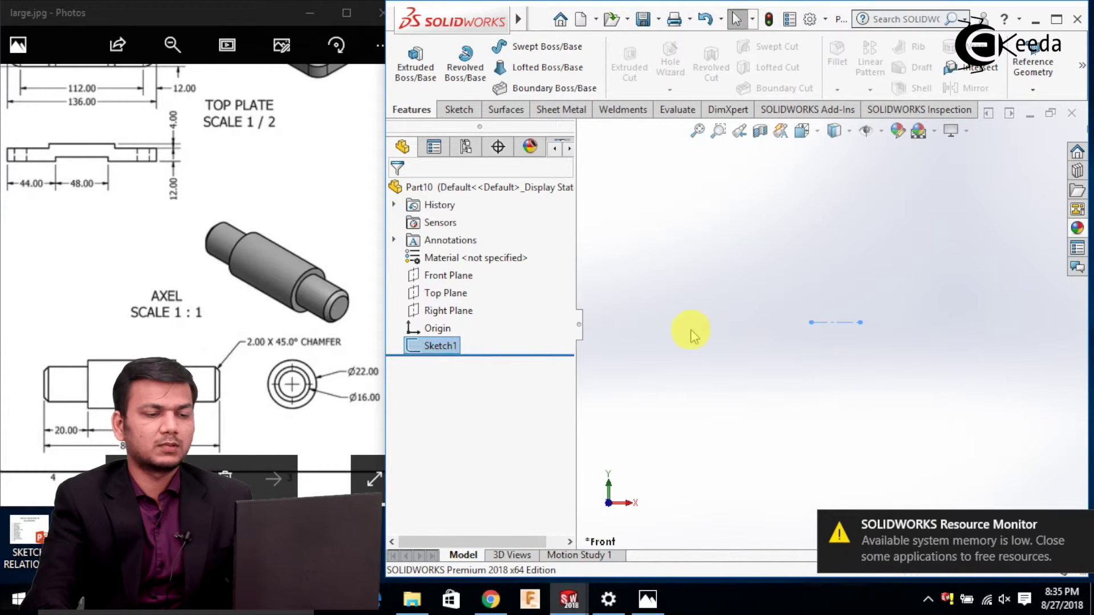
double_click(843, 324)
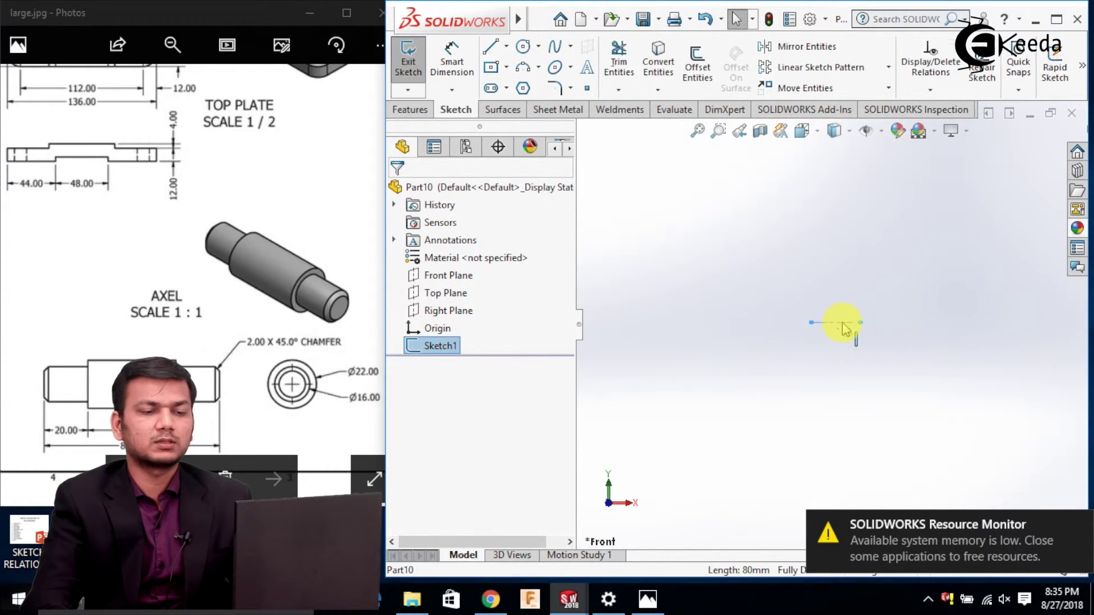
scroll(899, 362, "down", 4)
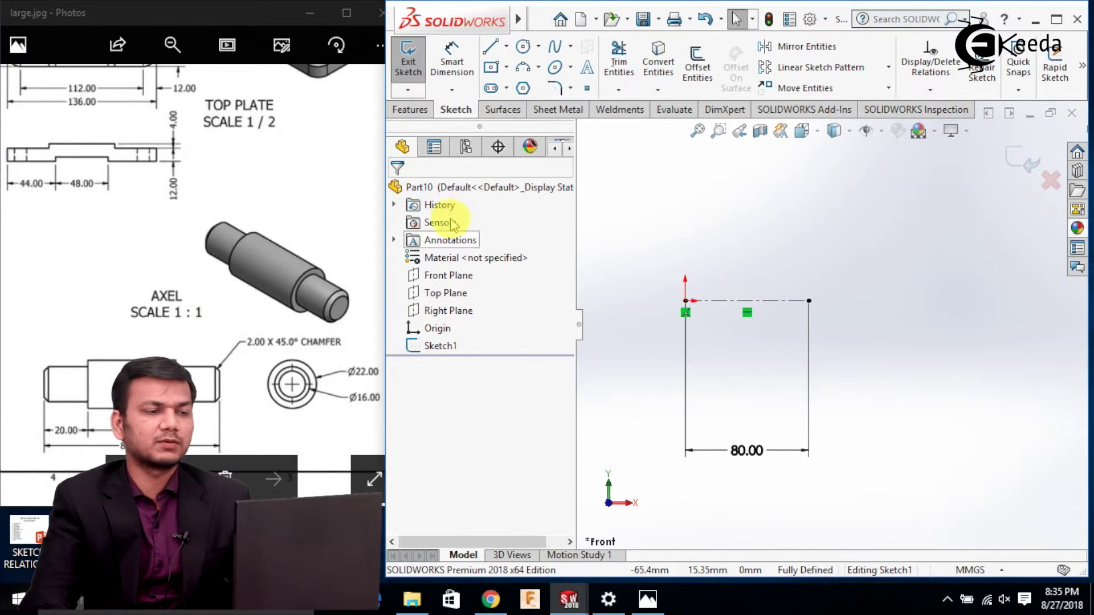
Step: Sketch a vertical line 8 mm long upward from the origin as the axel's end face
left_click(491, 48)
left_click(353, 305)
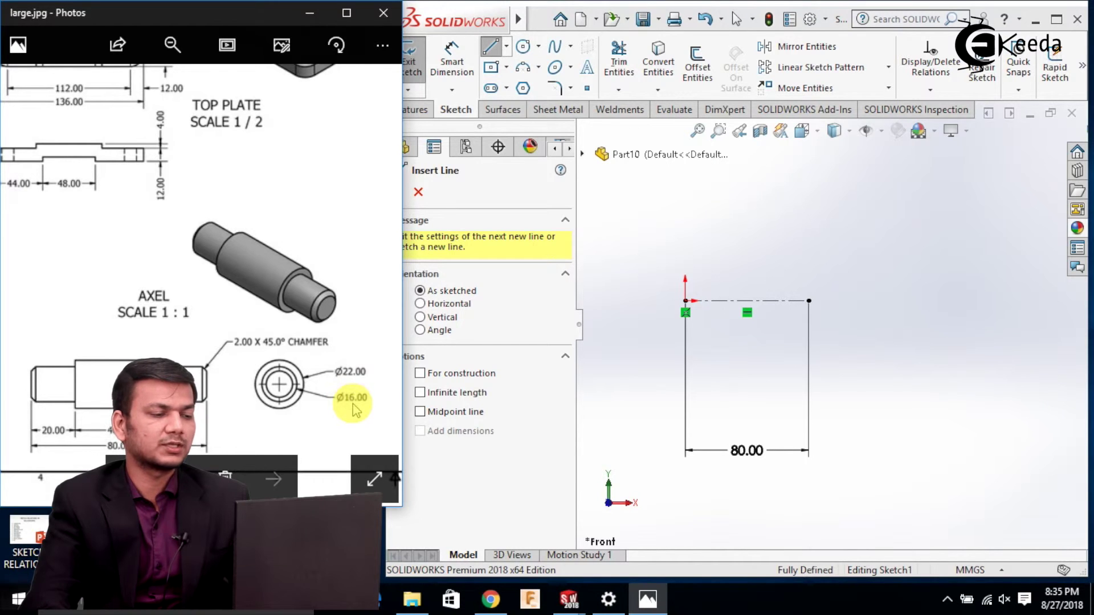
left_click(686, 301)
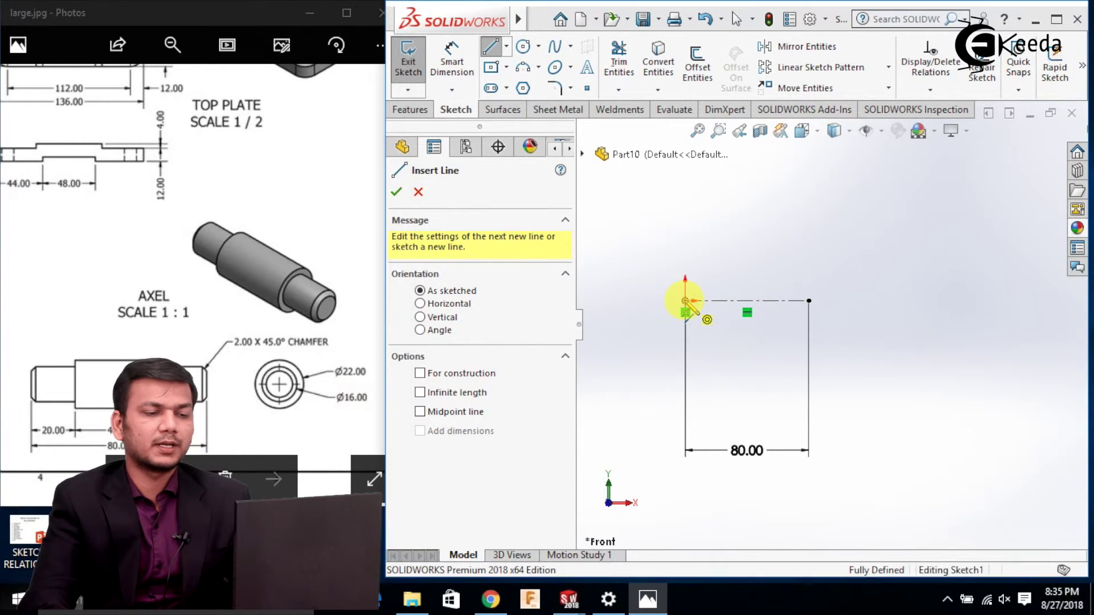
left_click(685, 301)
type("8")
key("Return")
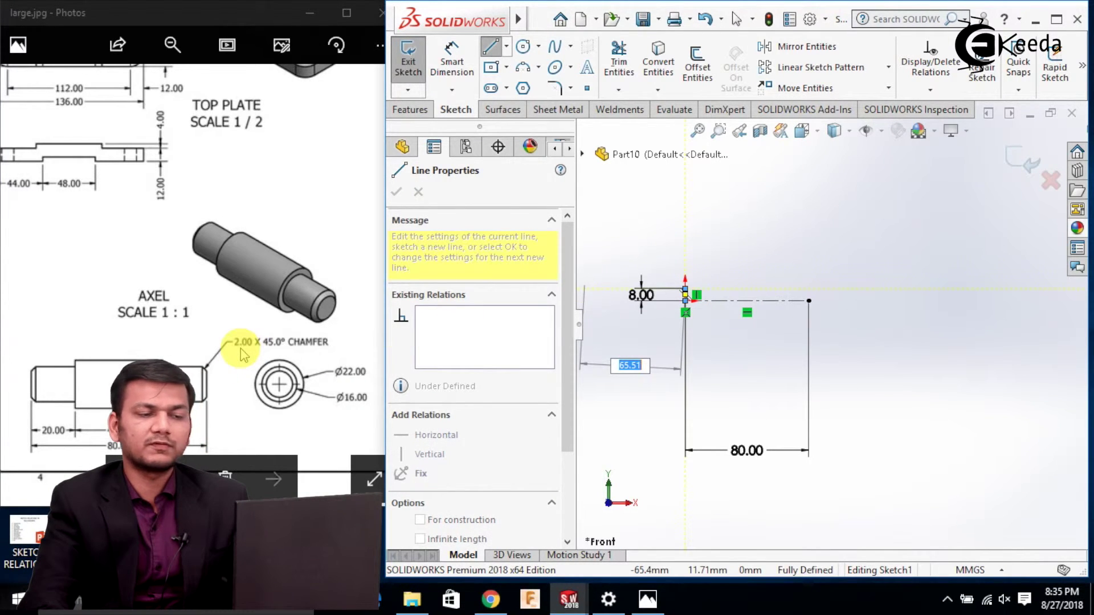
Step: Sketch a chamfer line about 5.9 mm long at 45°, rising from the upper end of the 8 mm vertical line
scroll(700, 285, "down", 4)
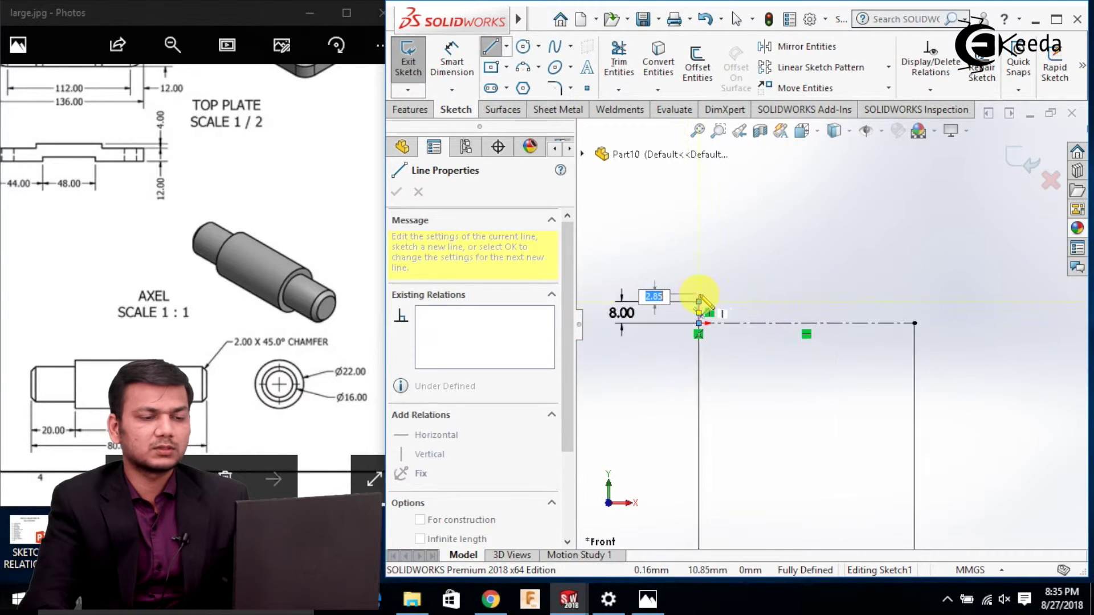
left_click(730, 292)
right_click(731, 294)
key("Escape")
key("Escape")
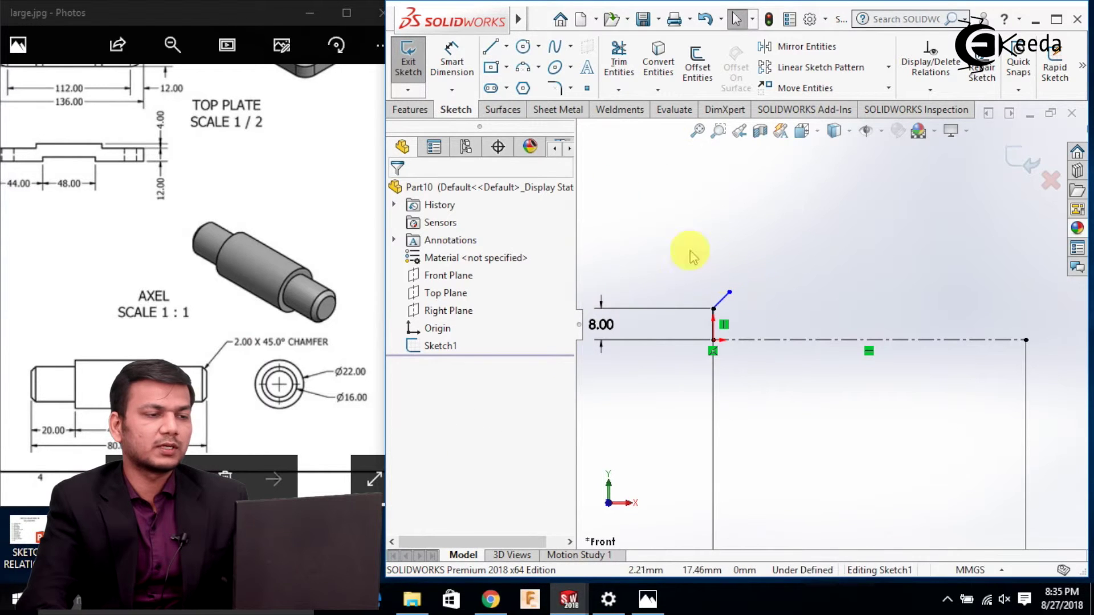
Step: Sketch a horizontal construction line from the 8 mm line's upper end to directly above the far end of the axis centerline
left_click(506, 46)
left_click(527, 85)
scroll(744, 336, "down", 1)
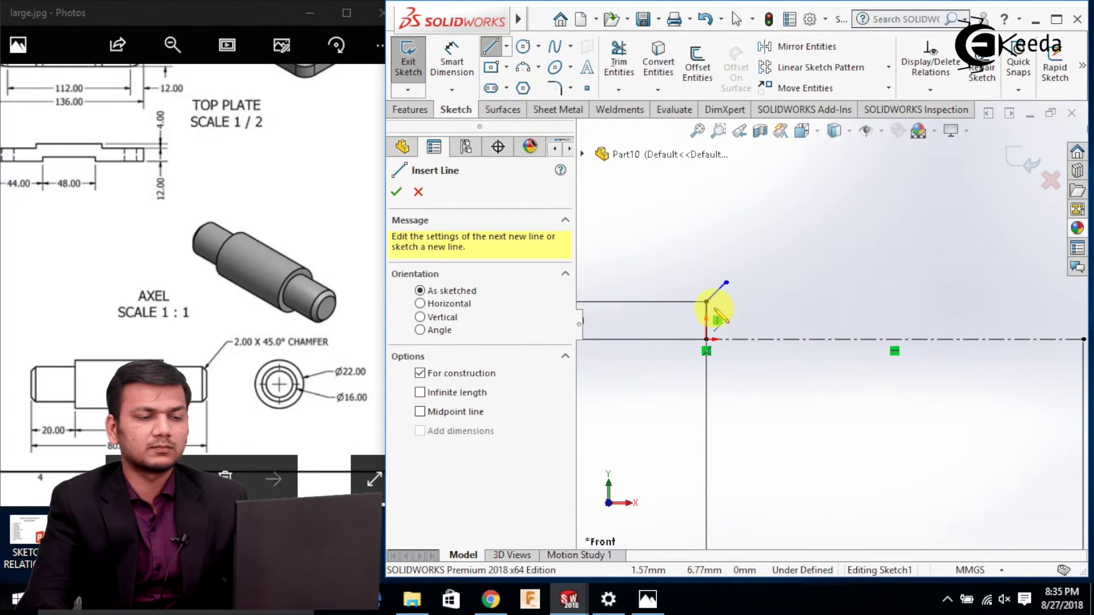
left_click(707, 302)
scroll(854, 319, "up", 2)
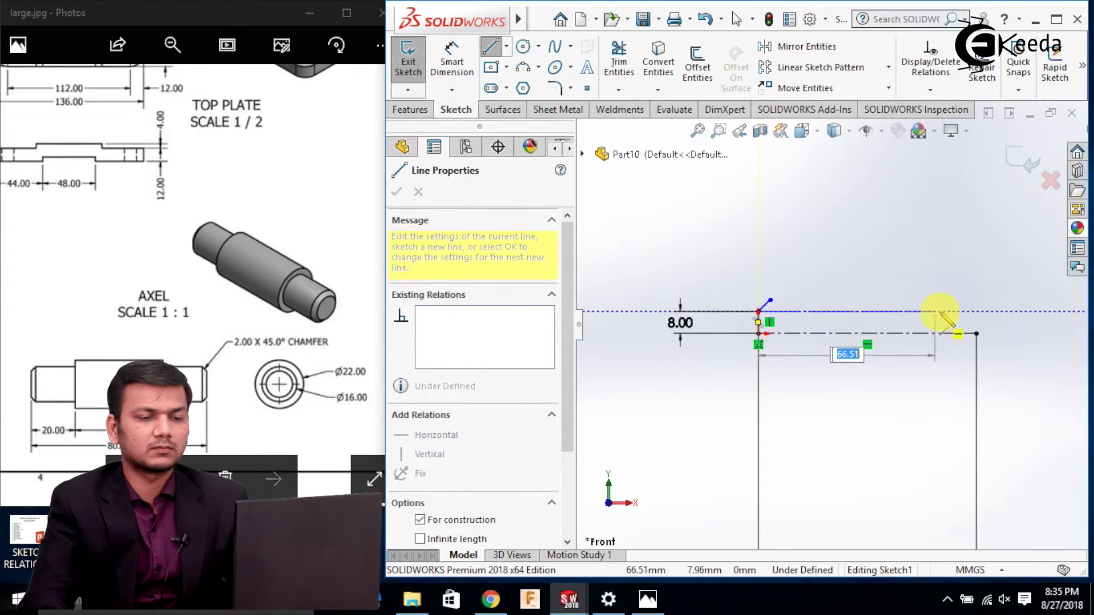
left_click(977, 311)
right_click(1001, 312)
left_click(1001, 319)
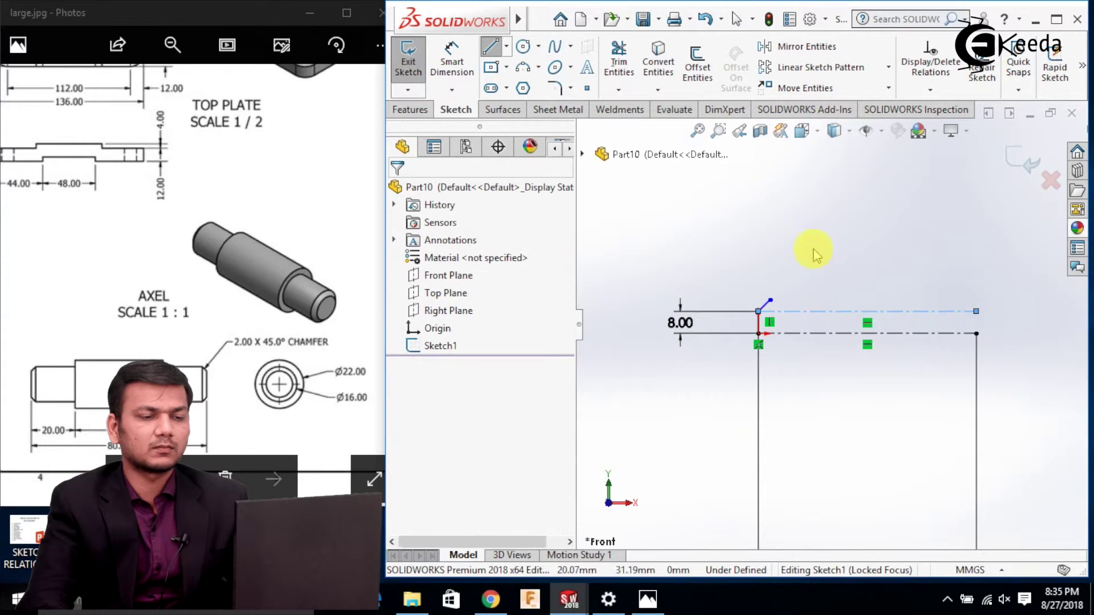
Step: Dimension the slanted chamfer line's length and set it to 2 mm
left_click(451, 57)
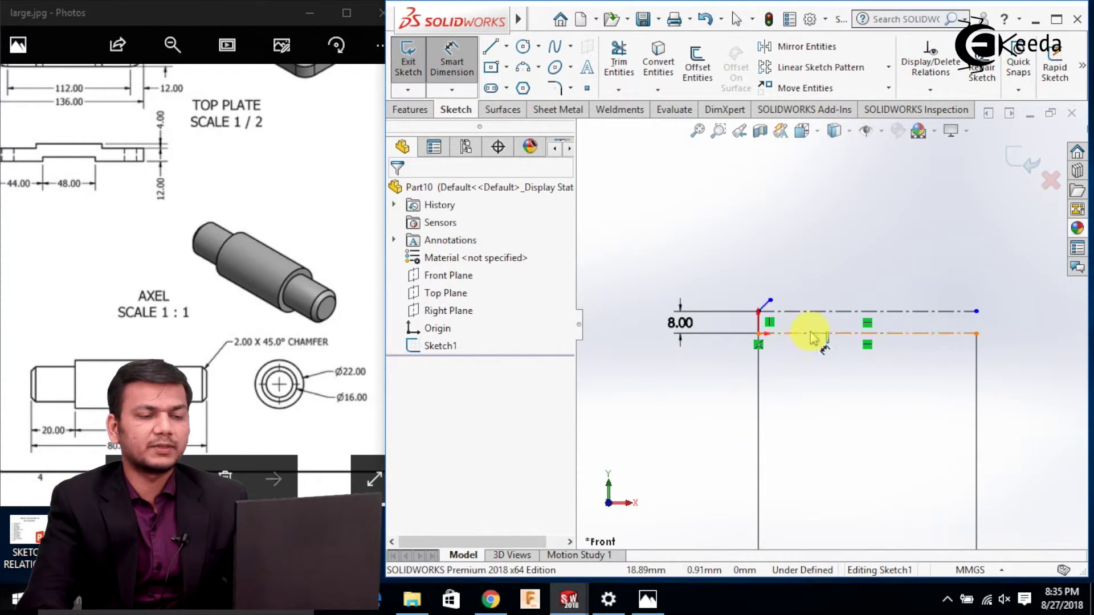
scroll(798, 319, "down", 2)
left_click(735, 290)
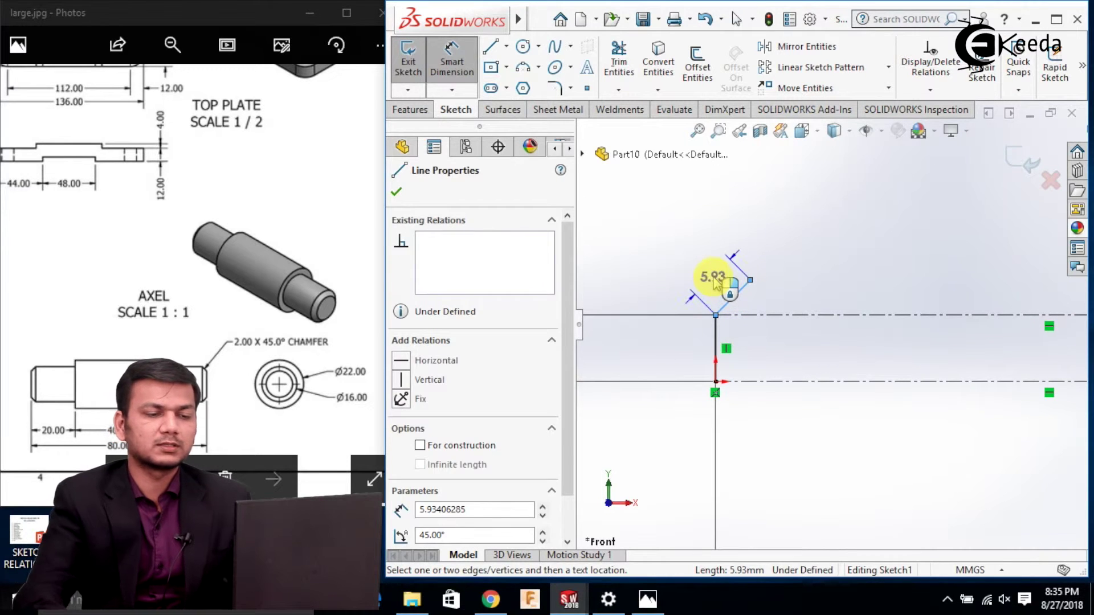
left_click(713, 277)
type("2")
key("Return")
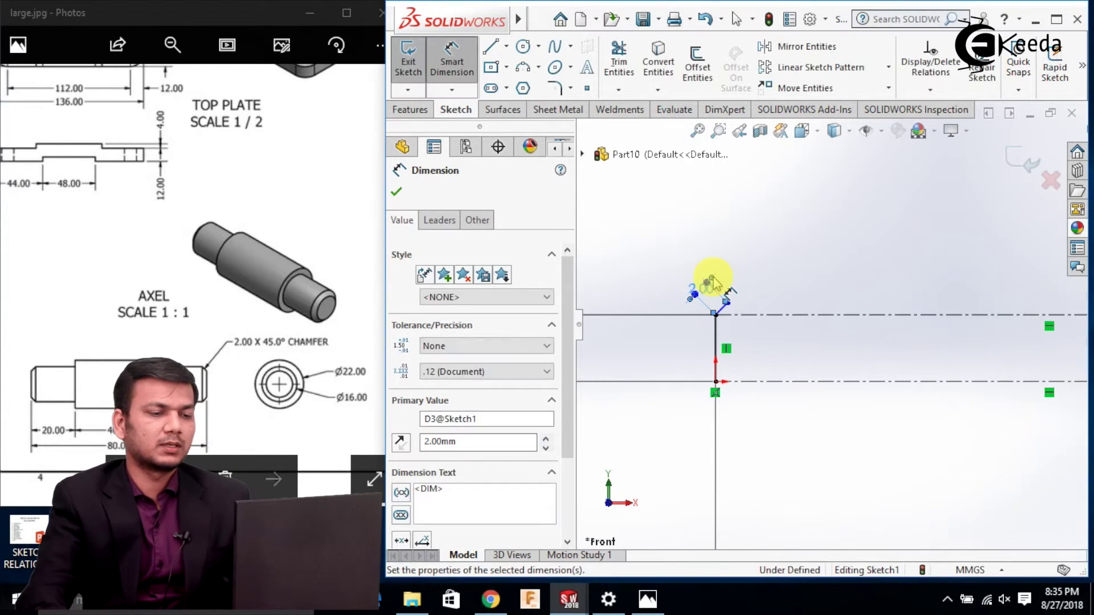
left_click(638, 263)
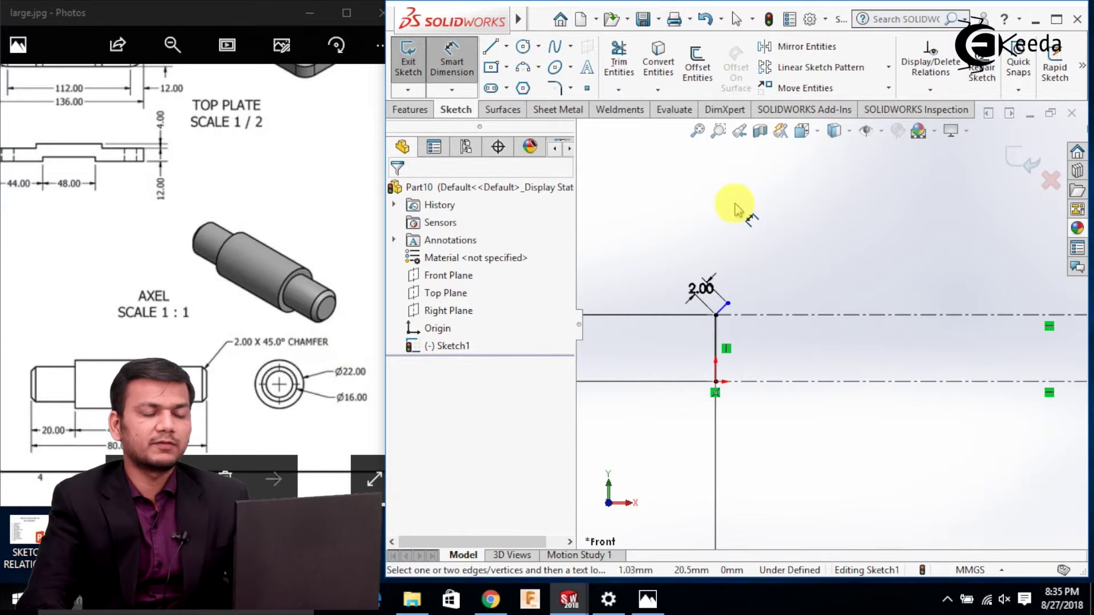
scroll(735, 319, "down", 5)
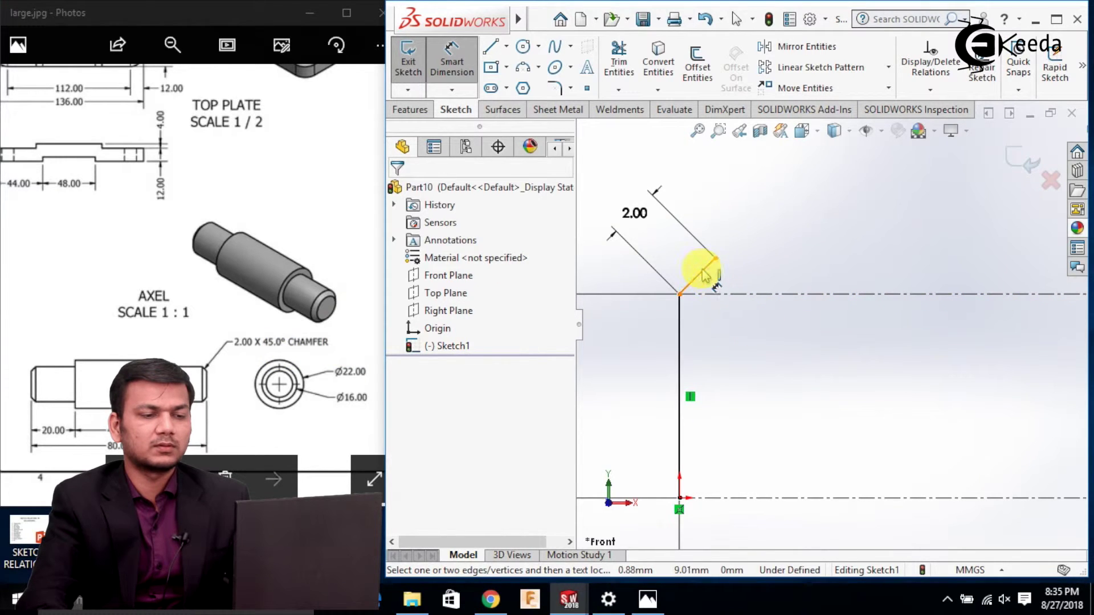
left_click(707, 276)
left_click(735, 285)
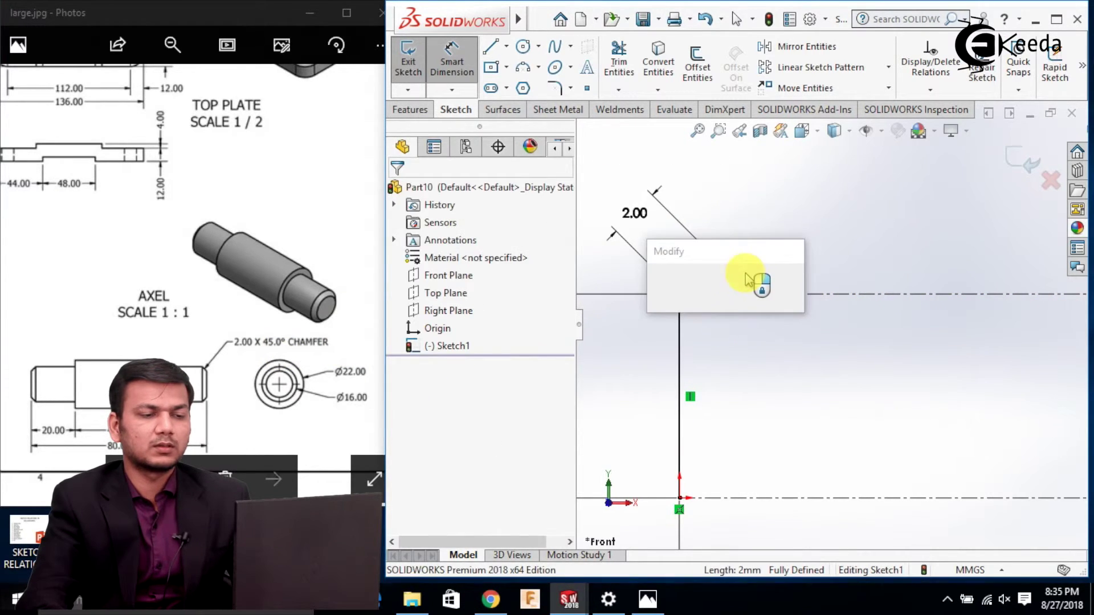
key("Return")
key("Escape")
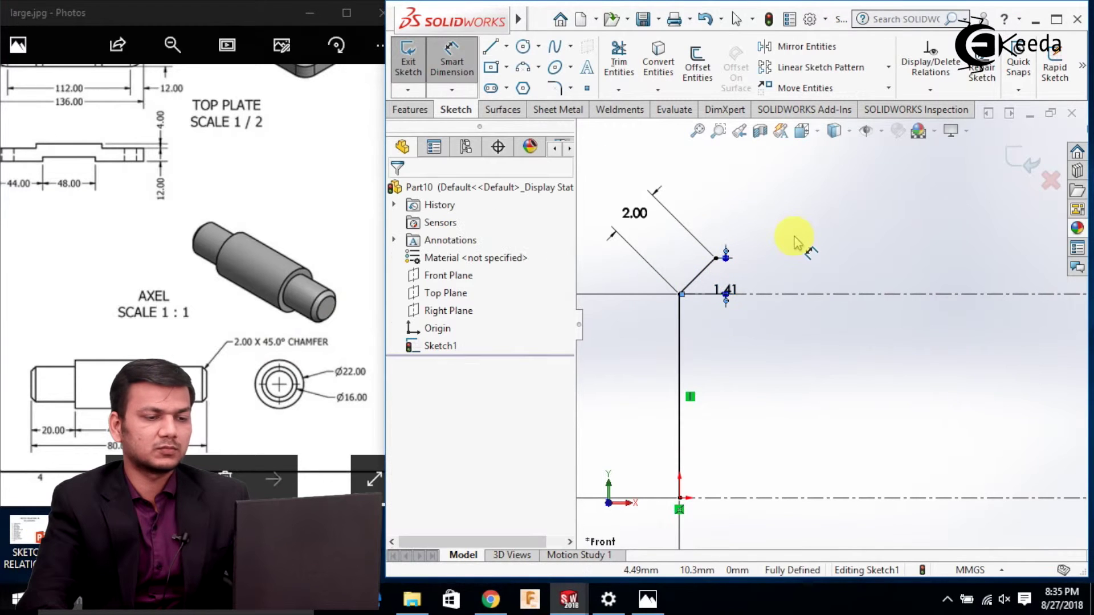
scroll(752, 266, "down", 2)
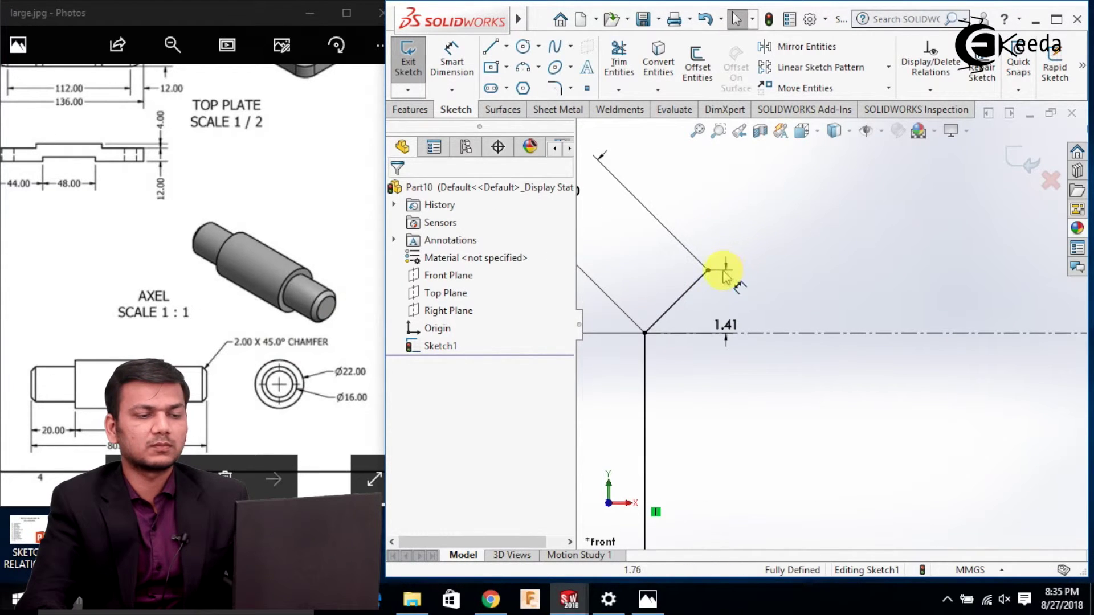
left_click(724, 270)
key("Delete")
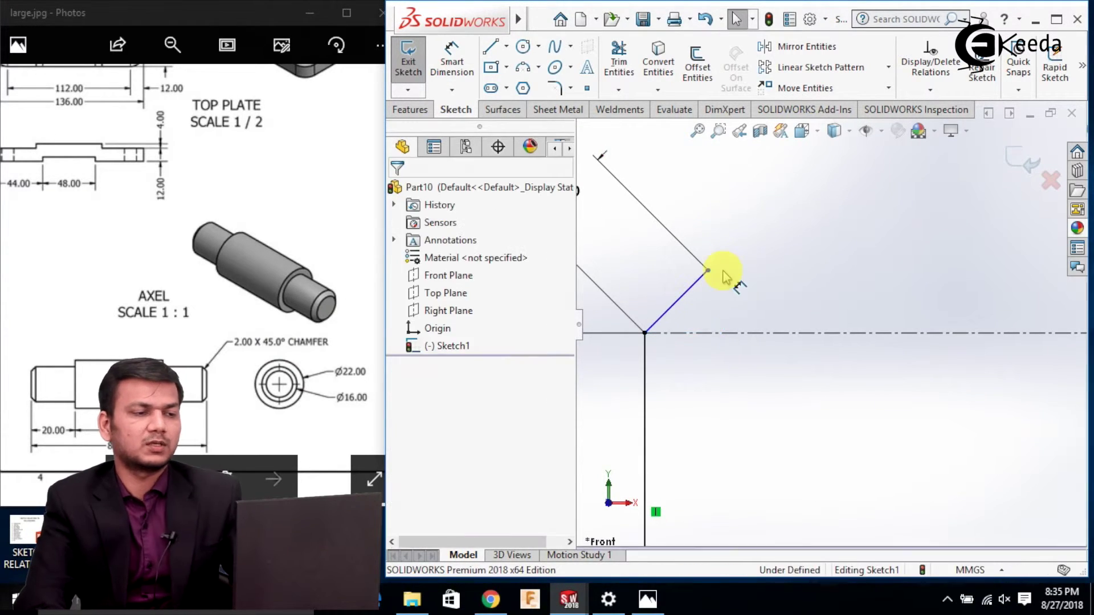
Step: Add a 45° angle dimension between the chamfer line and the upper horizontal construction line
left_click(459, 66)
left_click(694, 294)
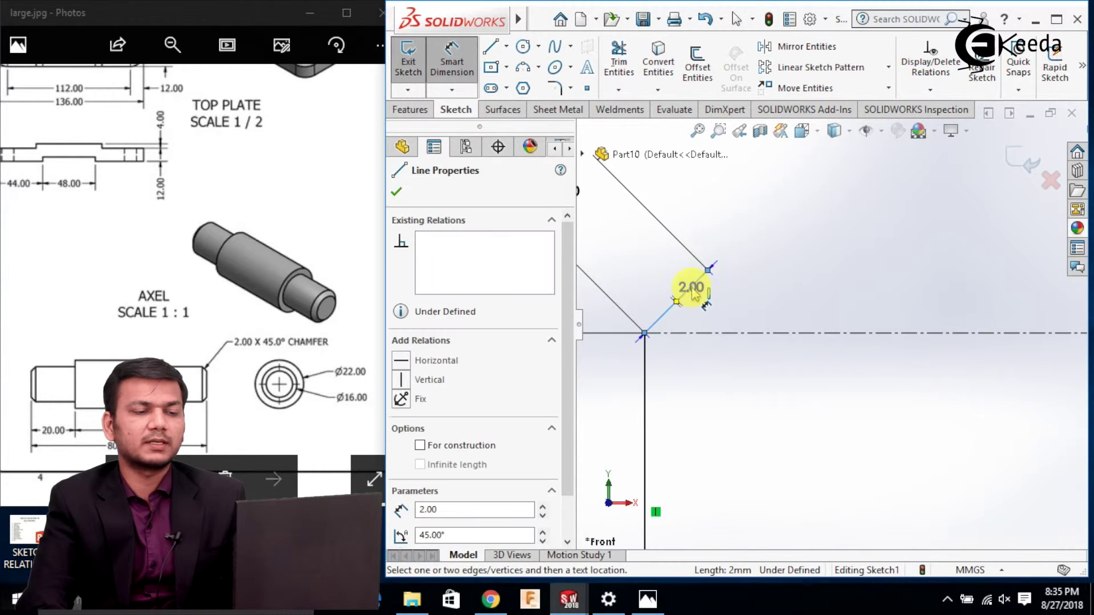
left_click(753, 333)
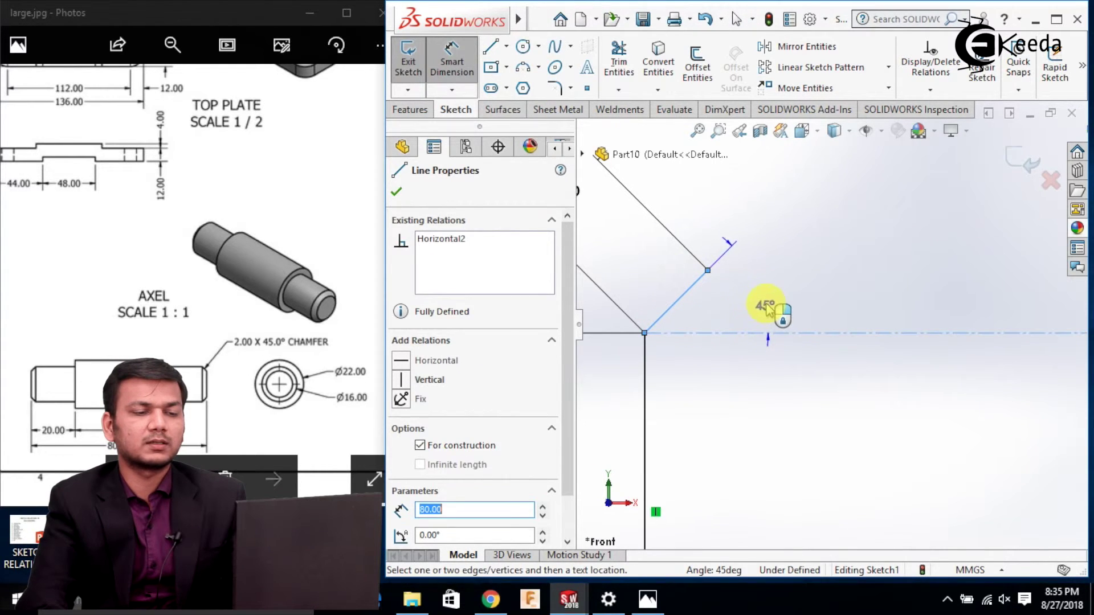
left_click(752, 305)
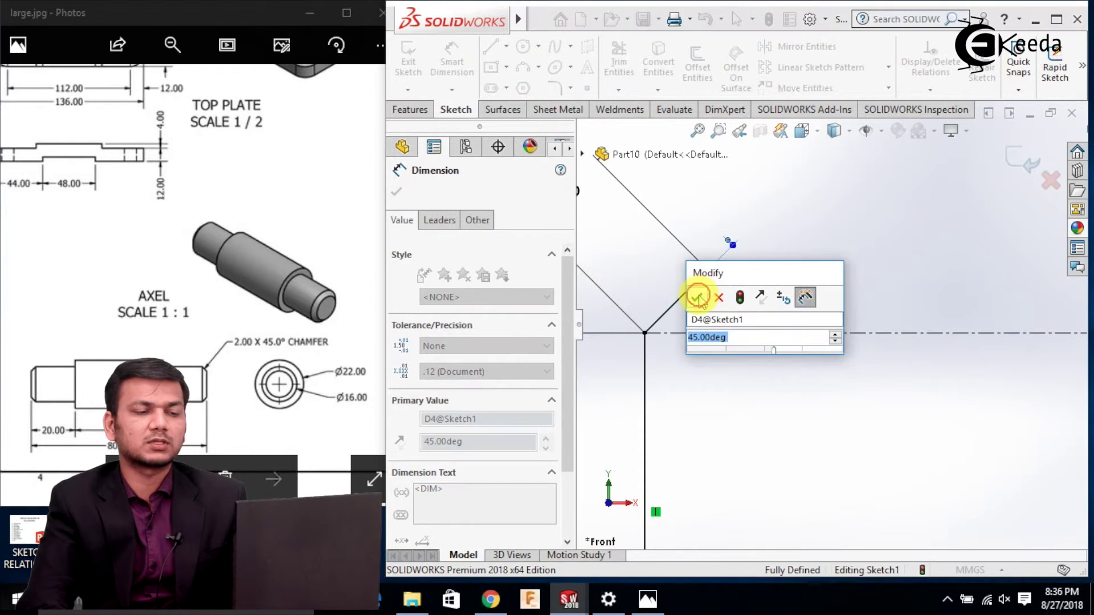
left_click(698, 295)
key("Escape")
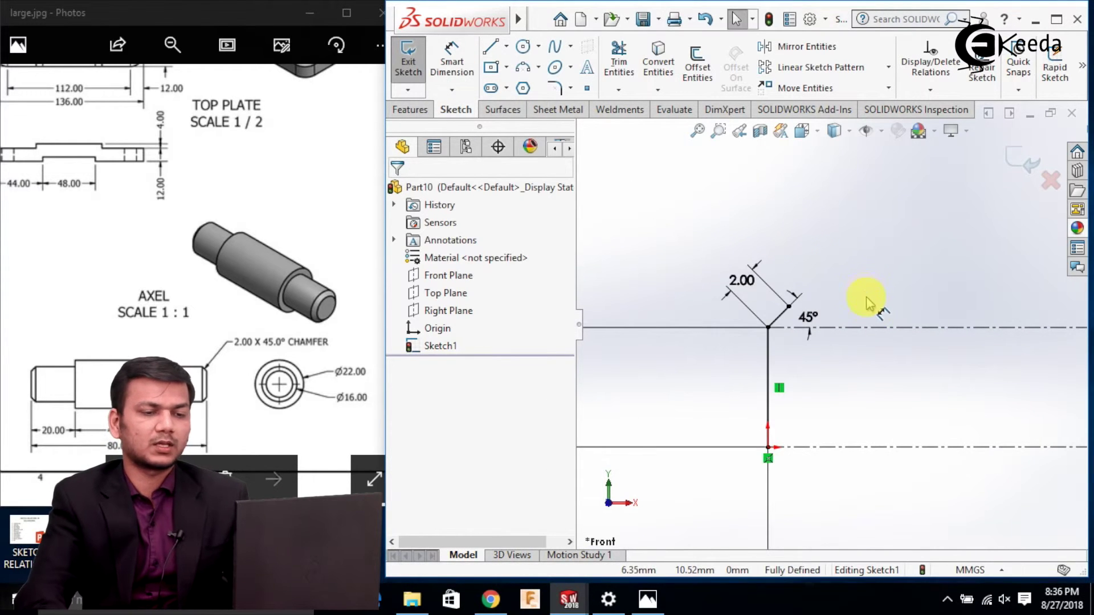
Step: Sketch a horizontal line about 19.3 mm long from the upper end of the chamfer line
scroll(861, 296, "up", 5)
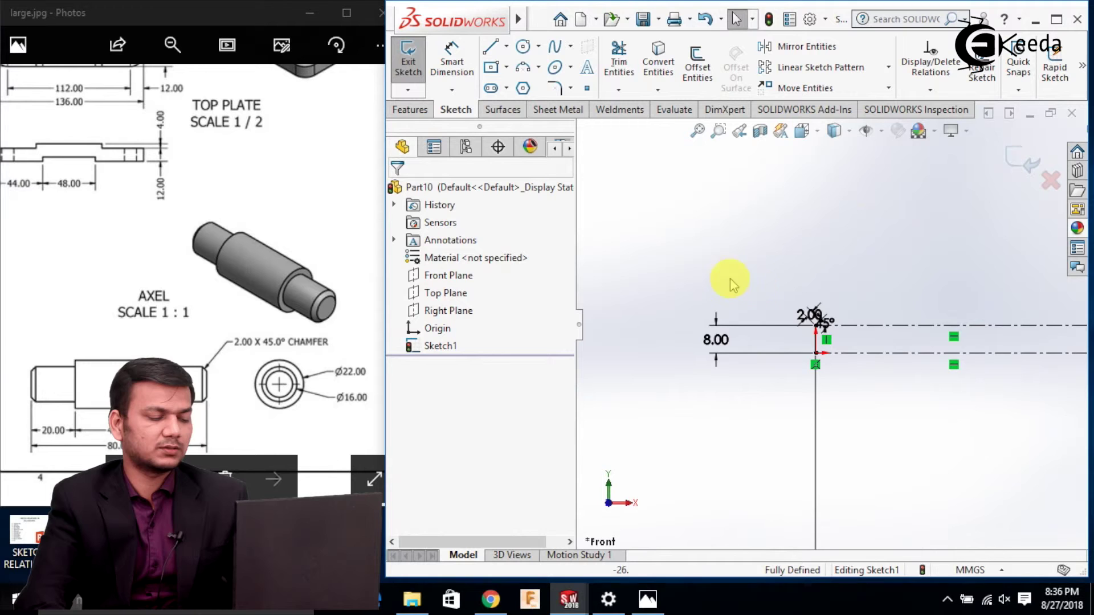
middle_click_drag(799, 296, 635, 227, "ctrl")
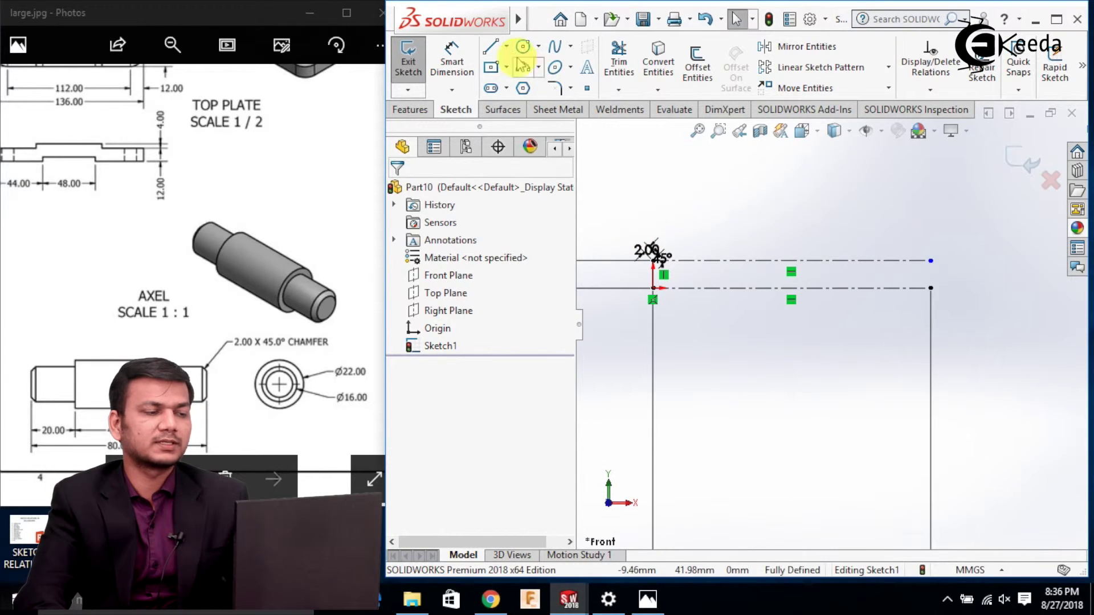
left_click(497, 48)
scroll(696, 288, "down", 4)
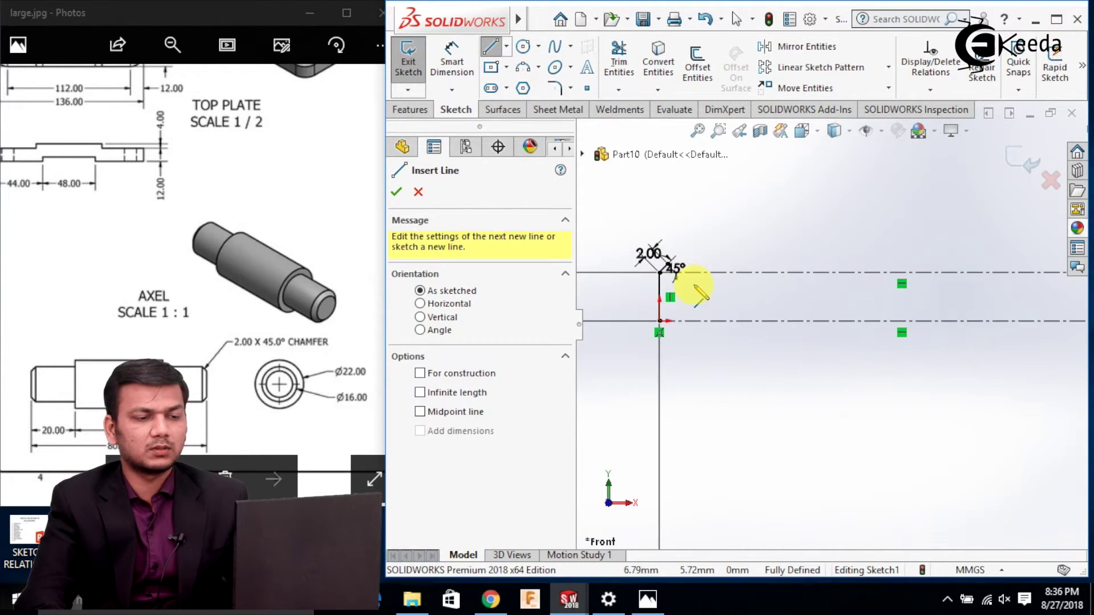
left_click(672, 256)
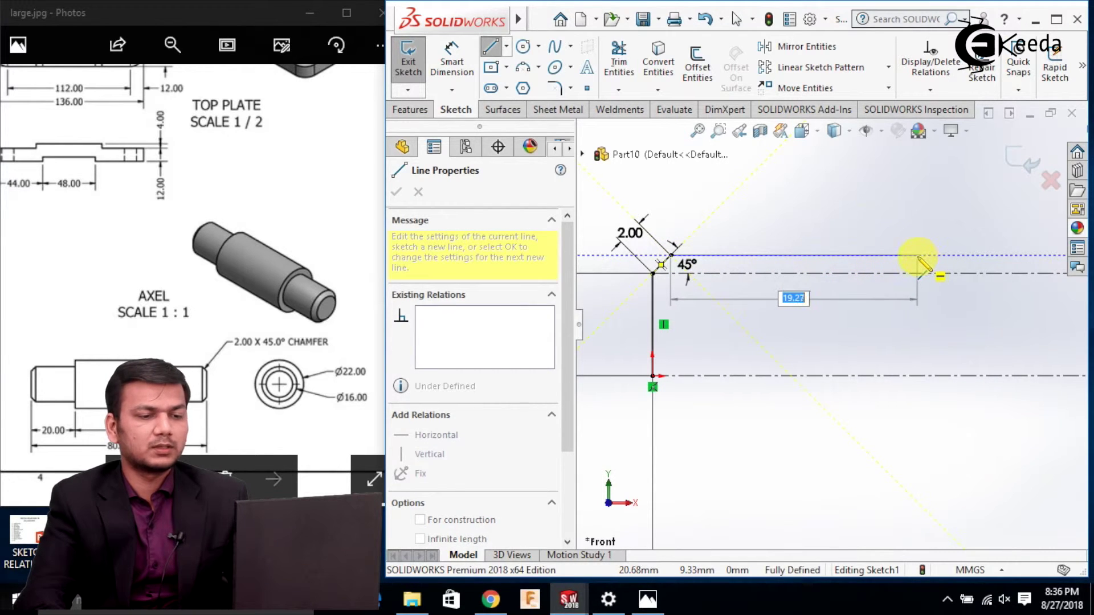
left_click(918, 257)
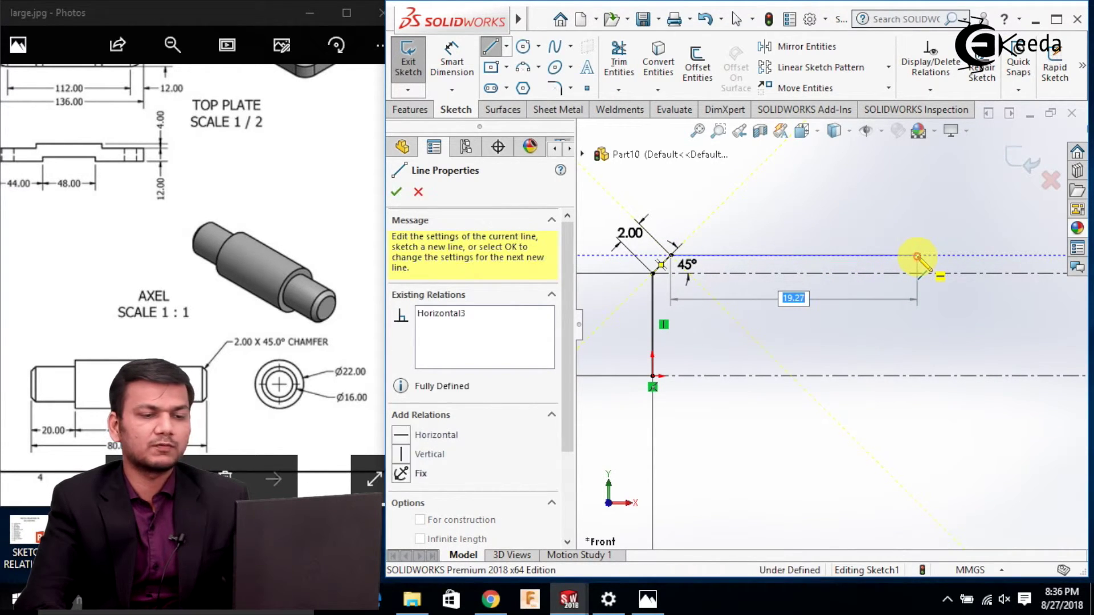
right_click(917, 256)
left_click(911, 250)
Step: Dimension the distance from the vertical end-face line to the far endpoint of the new horizontal line as 20 mm
left_click(451, 57)
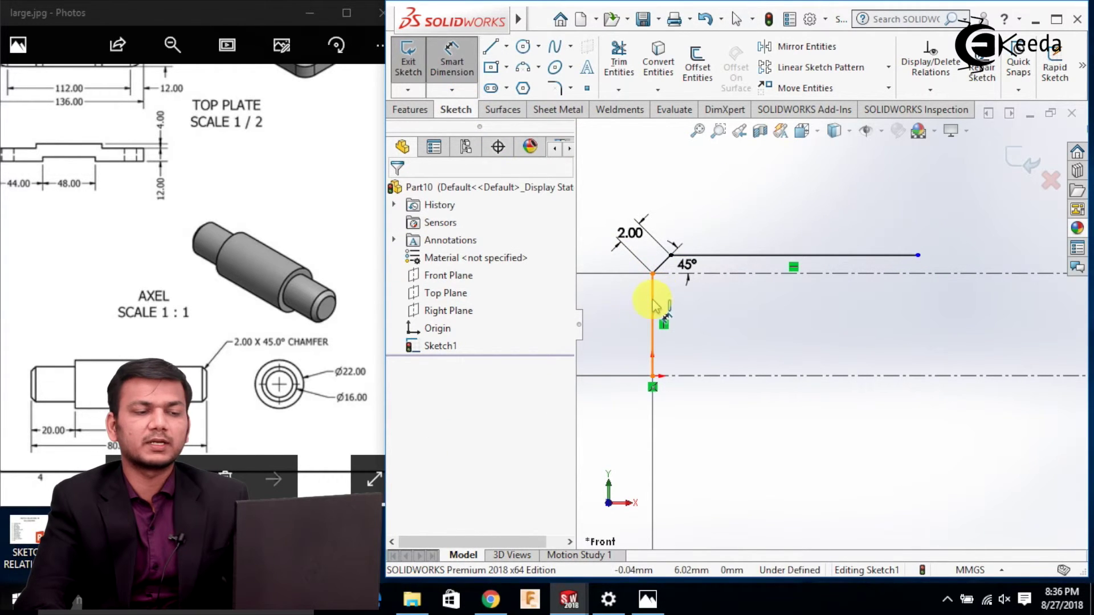
left_click(653, 306)
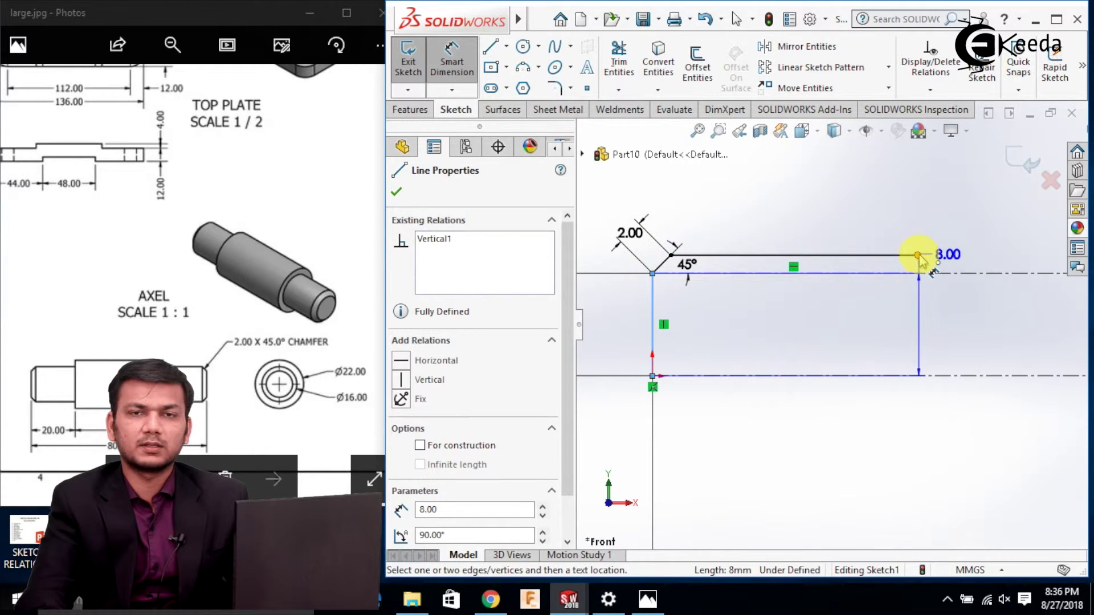
left_click(918, 256)
left_click(763, 209)
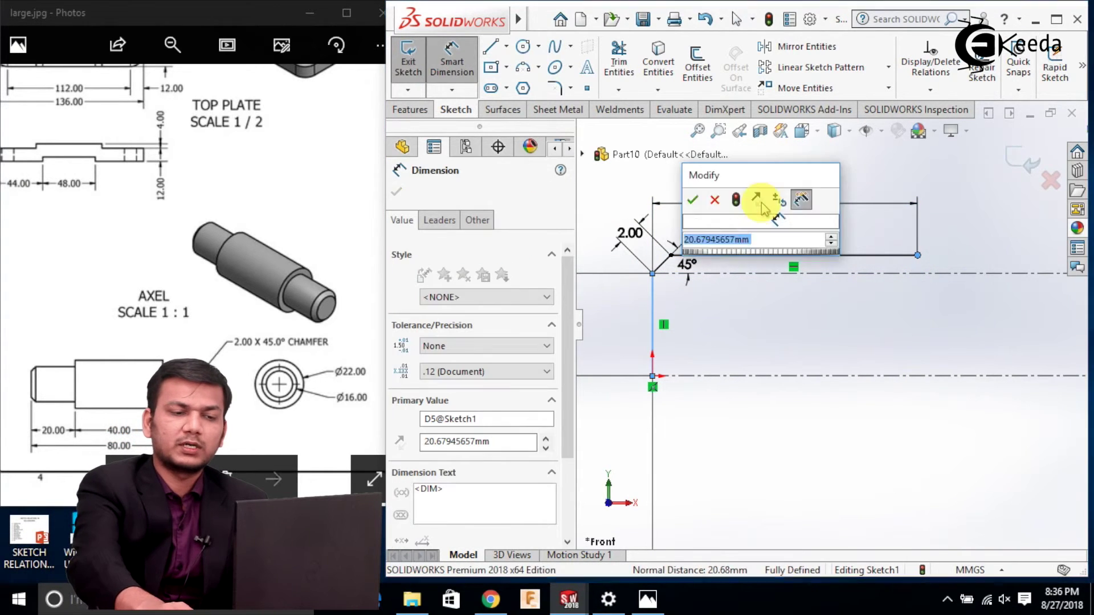
type("20")
key("Return")
key("Escape")
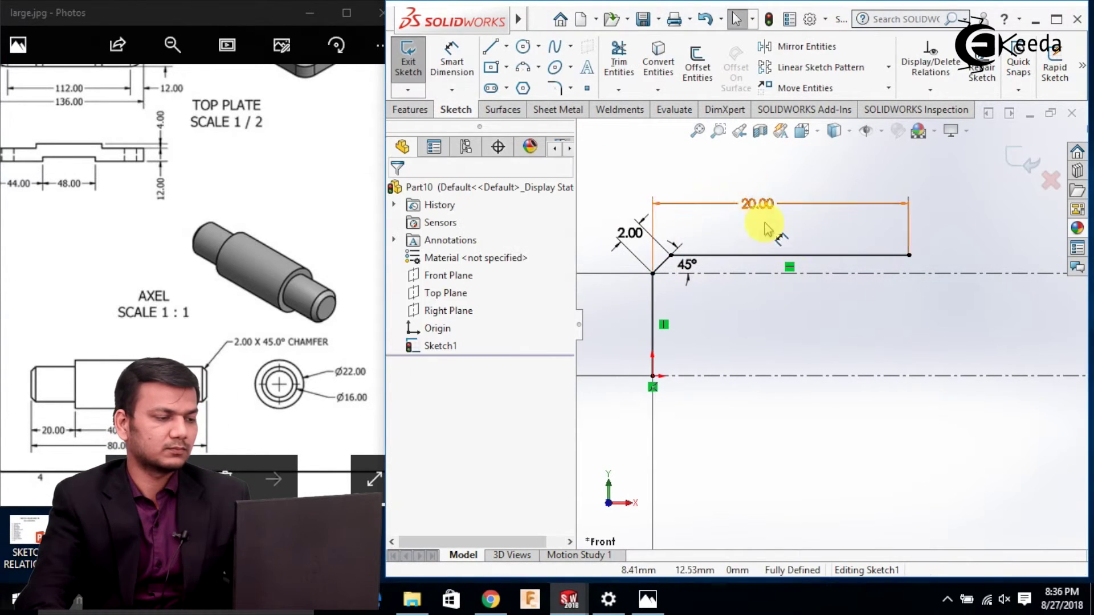
Step: Sketch a 3 mm vertical line upward from the free end of the 20 mm shoulder line
scroll(806, 350, "up", 2)
middle_click_drag(904, 408, 770, 317, "ctrl")
scroll(855, 341, "up", 1)
scroll(856, 325, "up", 2)
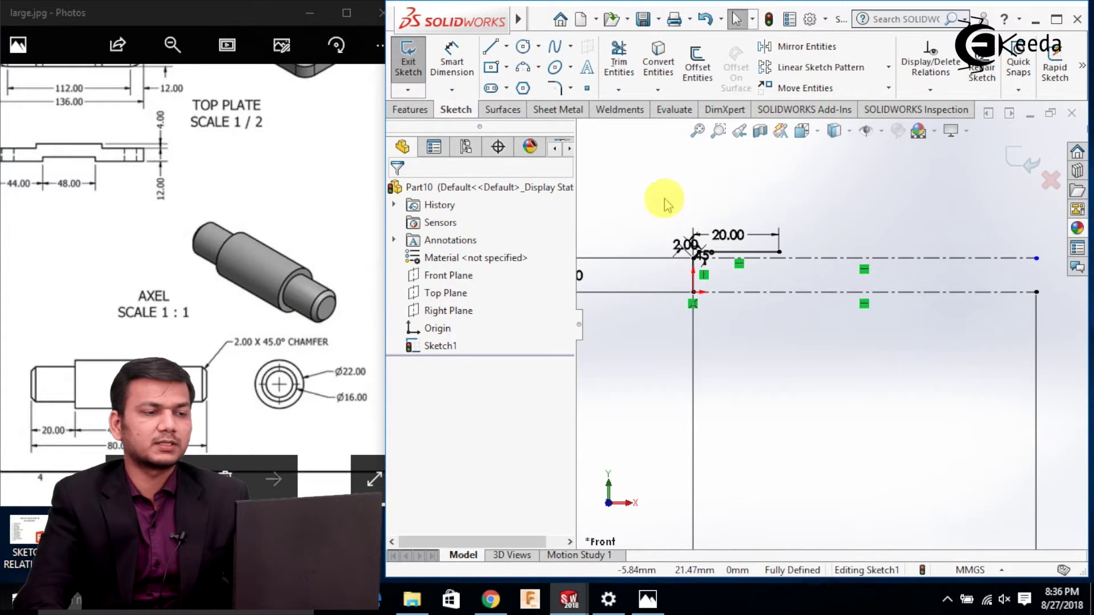
left_click(489, 48)
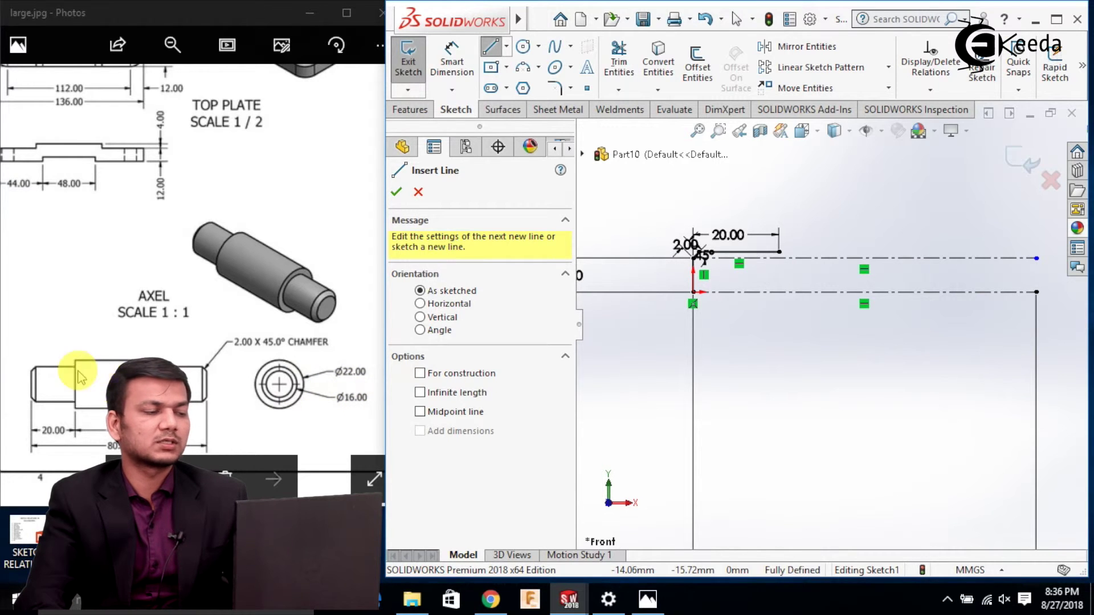
scroll(796, 266, "down", 2)
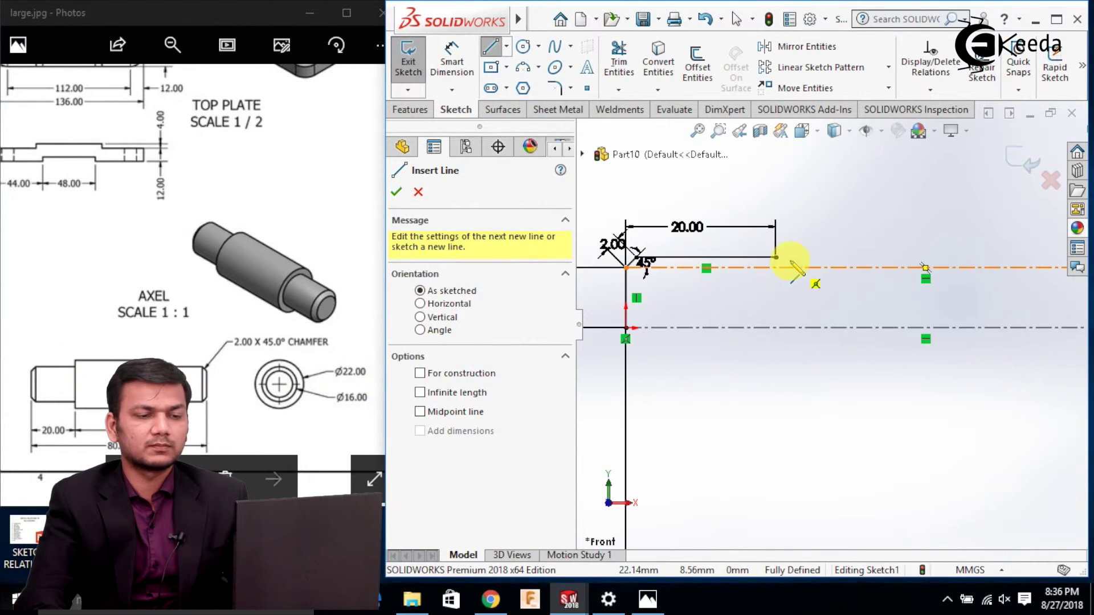
left_click(776, 257)
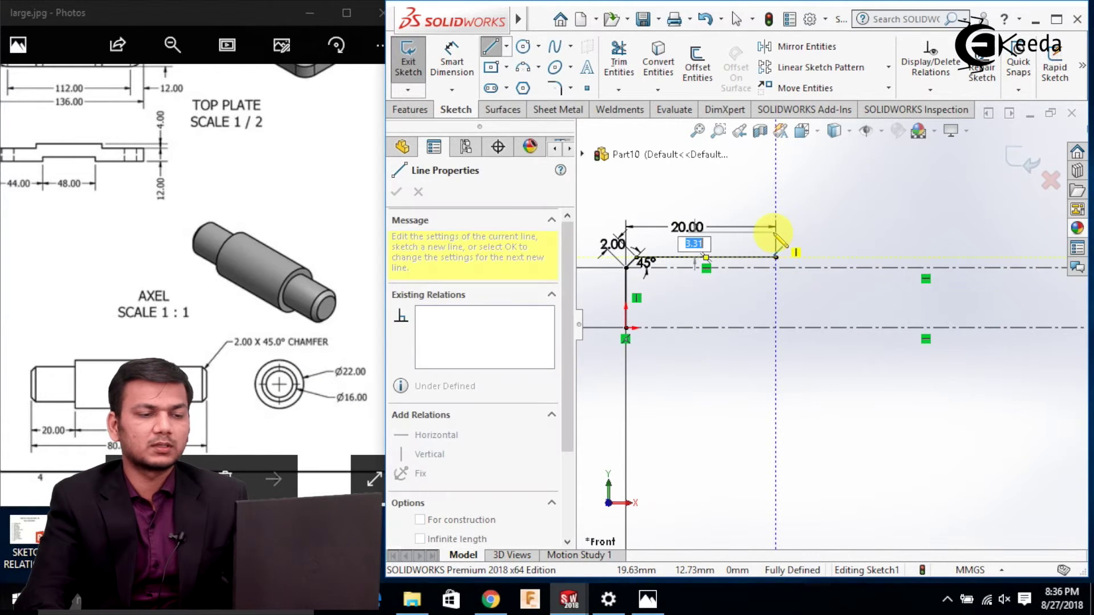
type("3")
key("Return")
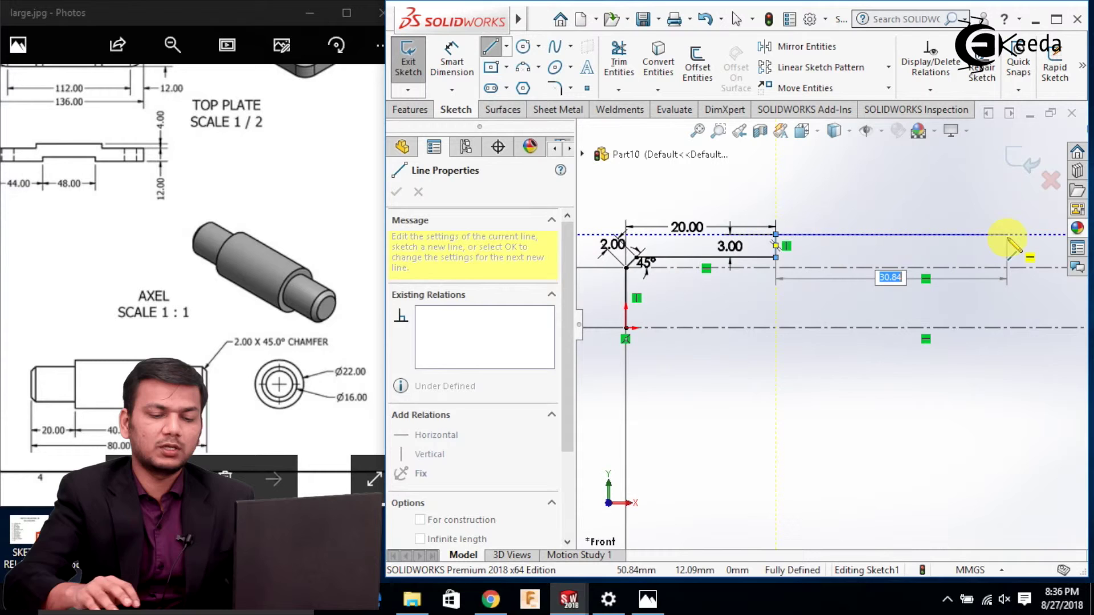
Step: Continue the profile with a 40 mm horizontal line from the top of the 3 mm vertical line
type("40")
key("Return")
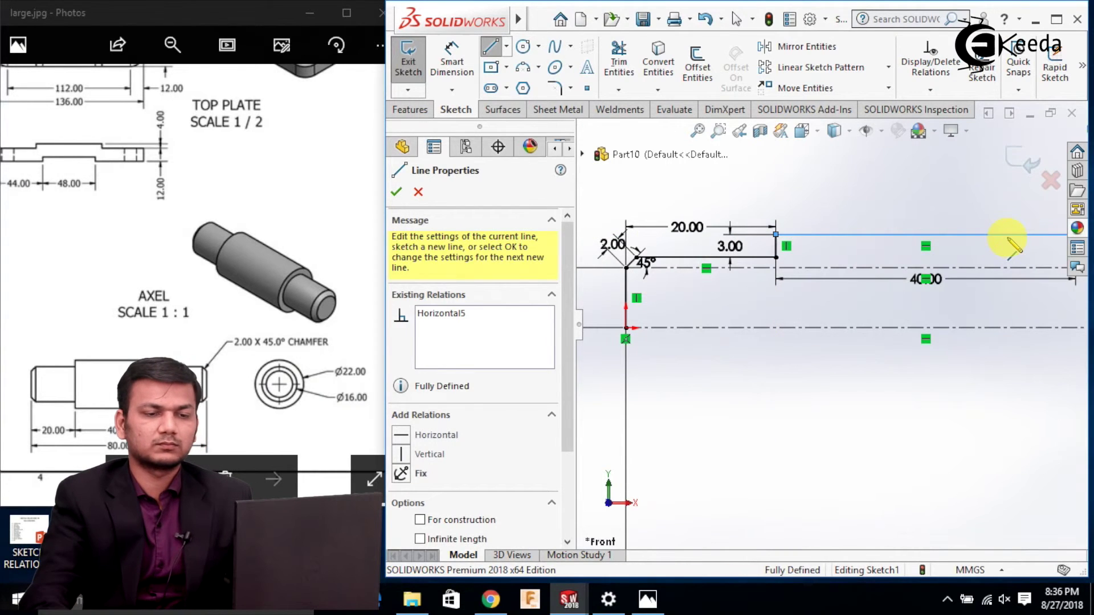
right_click(1007, 245)
left_click(1008, 249)
key("f")
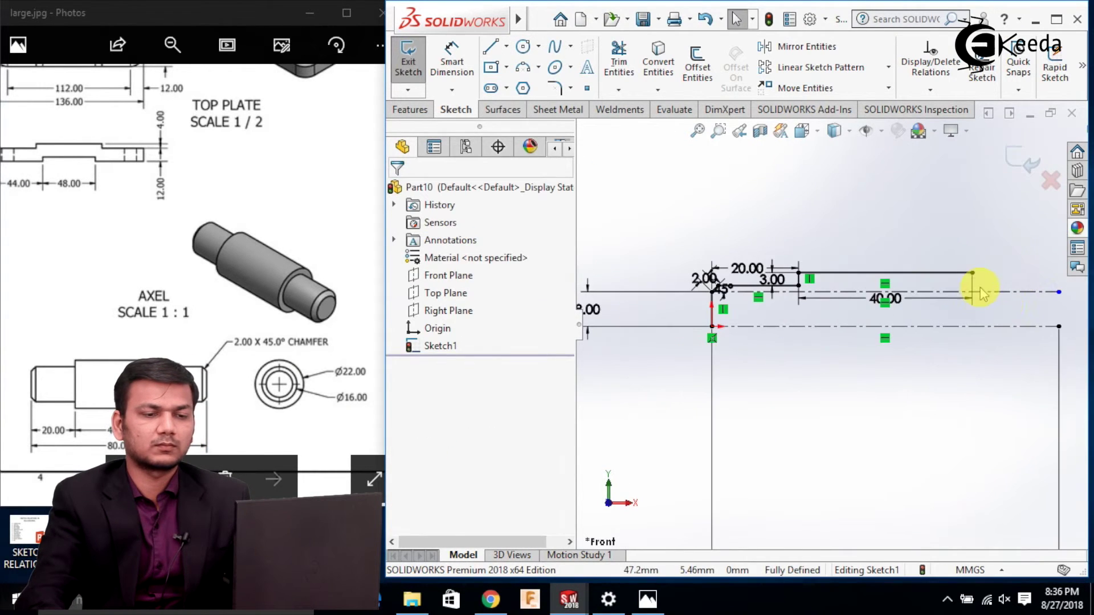
scroll(985, 296, "down", 2)
scroll(672, 291, "up", 1)
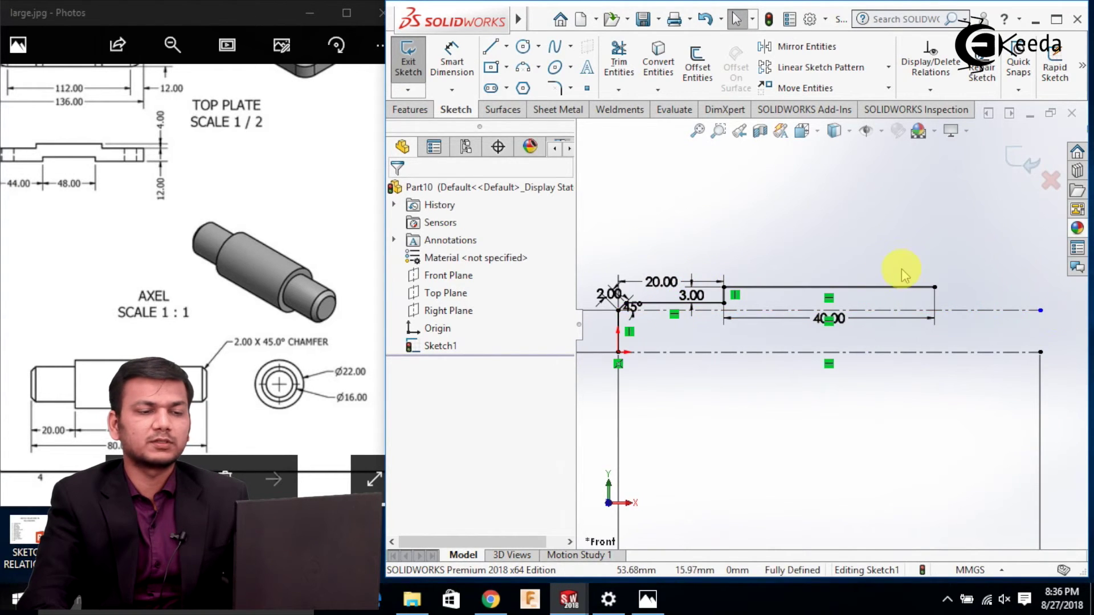
Step: Sketch a vertical centerline from the midpoint of the bottom centerline up to the midpoint of the 40 mm line
scroll(901, 268, "up", 2)
left_click(507, 47)
left_click(527, 86)
scroll(841, 342, "down", 2)
scroll(845, 351, "down", 2)
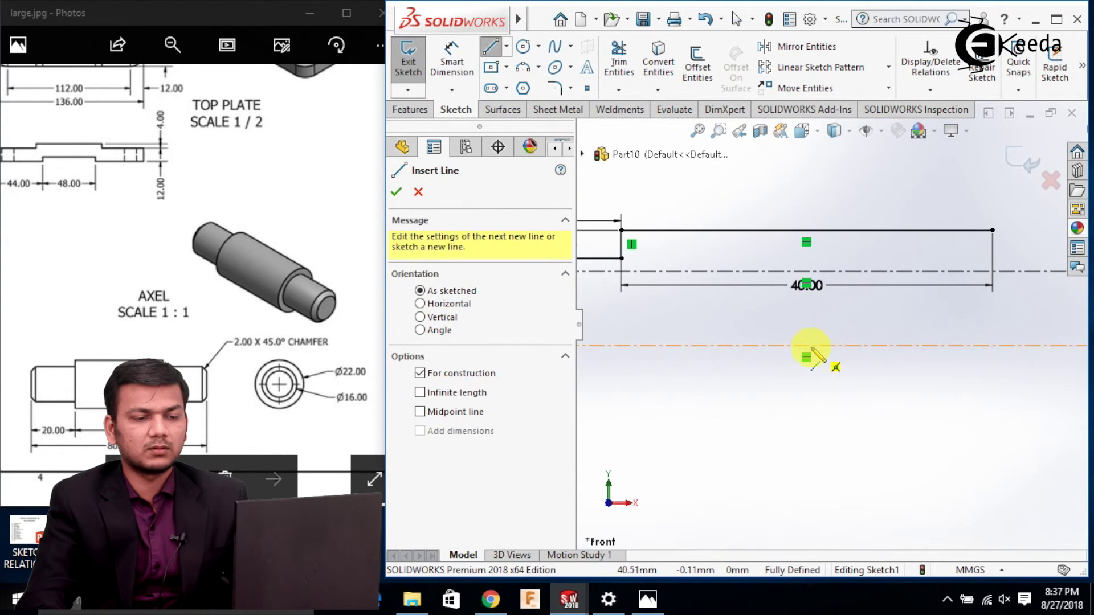
left_click(805, 346)
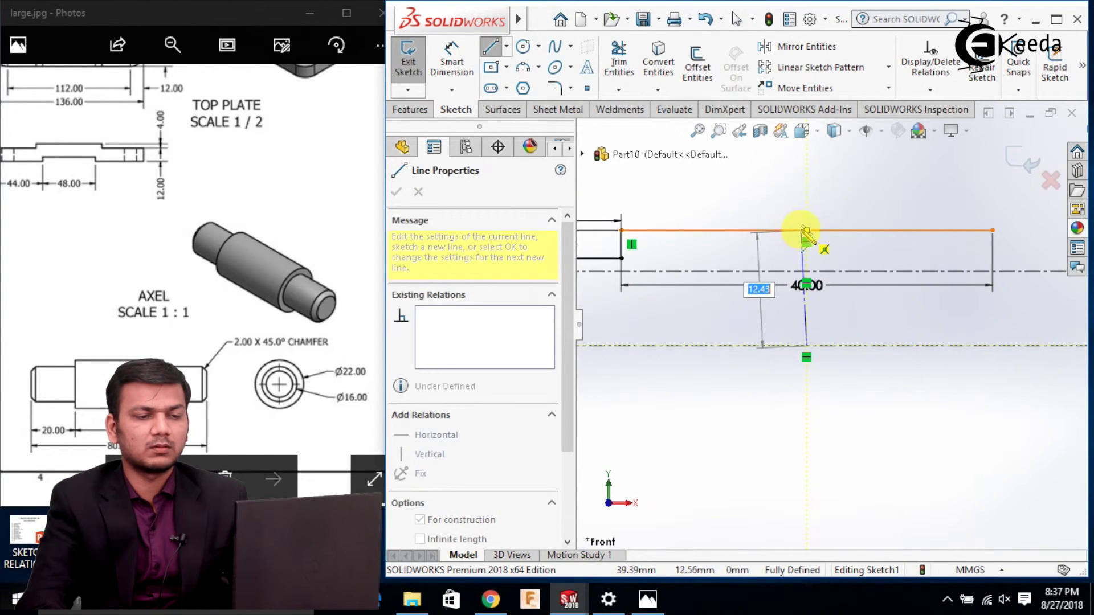
left_click(806, 231)
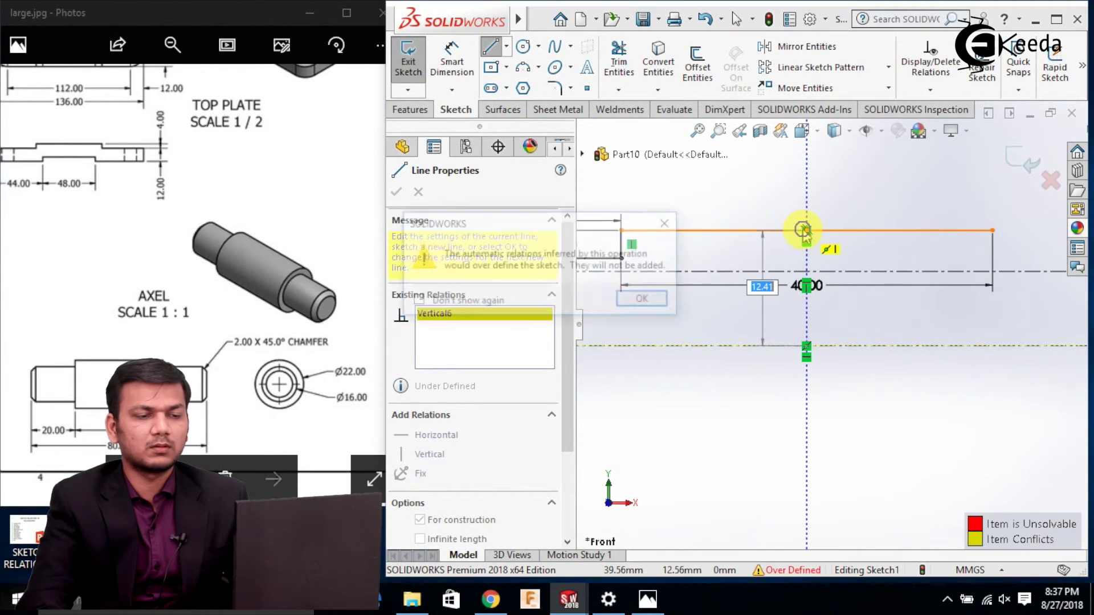
left_click(645, 301)
key("Escape")
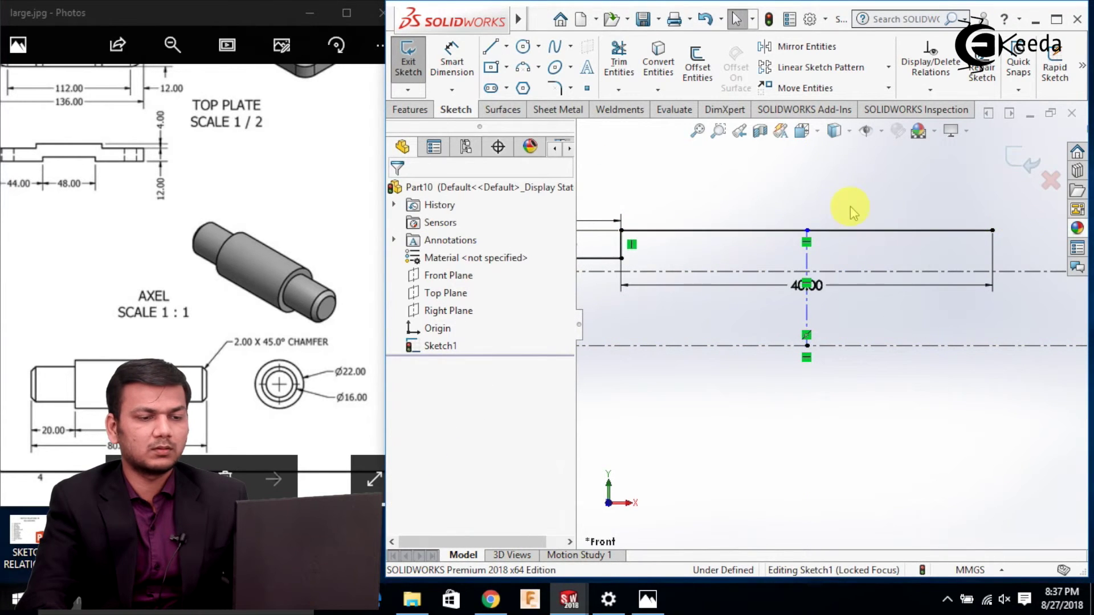
Step: Mirror the end-face line, the chamfer line and the adjoining horizontal shoulder line about the vertical centerline
scroll(843, 329, "up", 3)
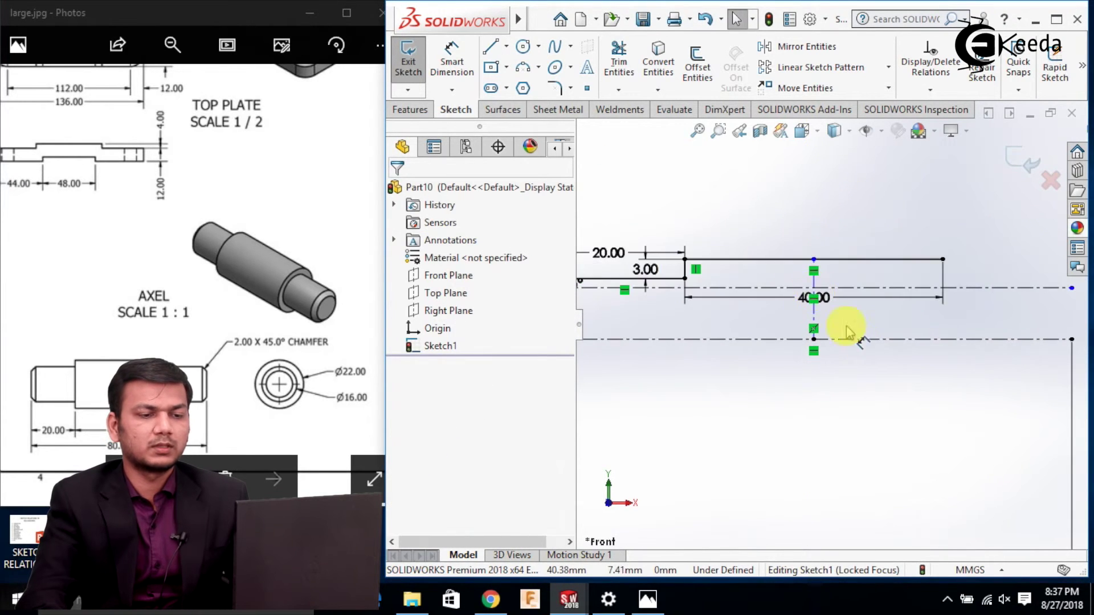
left_click(803, 46)
scroll(699, 354, "down", 5)
left_click(632, 378)
left_click(640, 323)
left_click(675, 325)
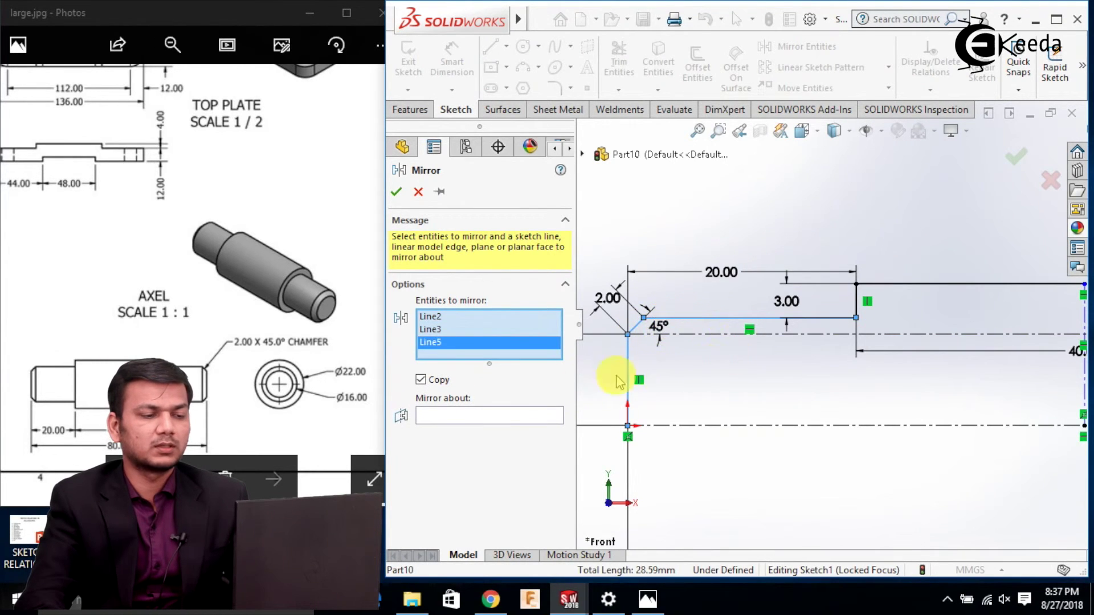
scroll(655, 366, "up", 3)
left_click(495, 416)
scroll(935, 348, "down", 2)
left_click(926, 354)
scroll(926, 354, "up", 2)
scroll(912, 352, "up", 2)
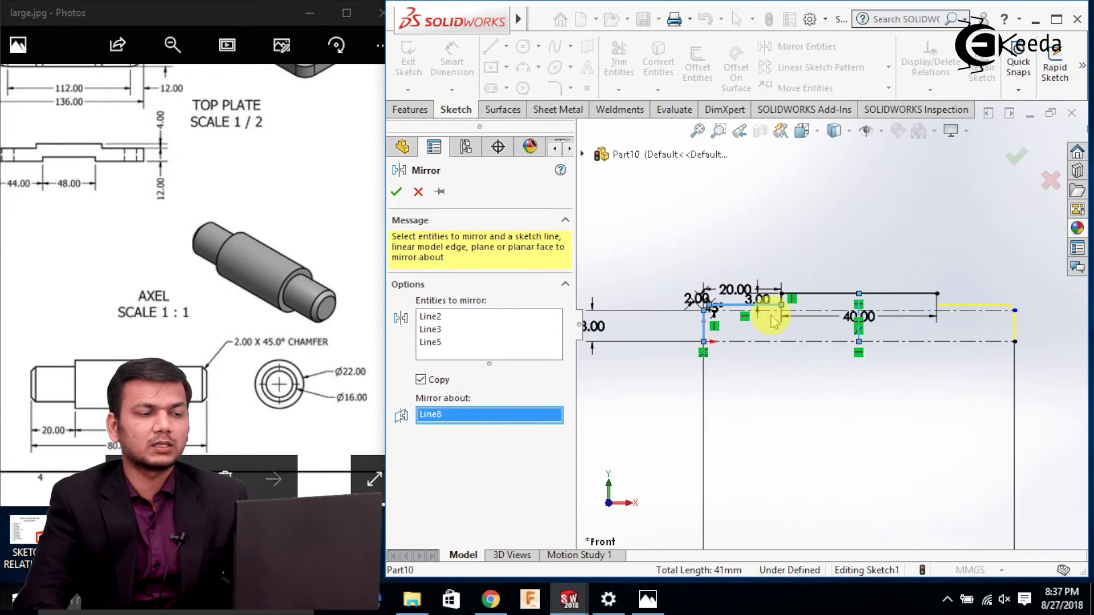
left_click(397, 195)
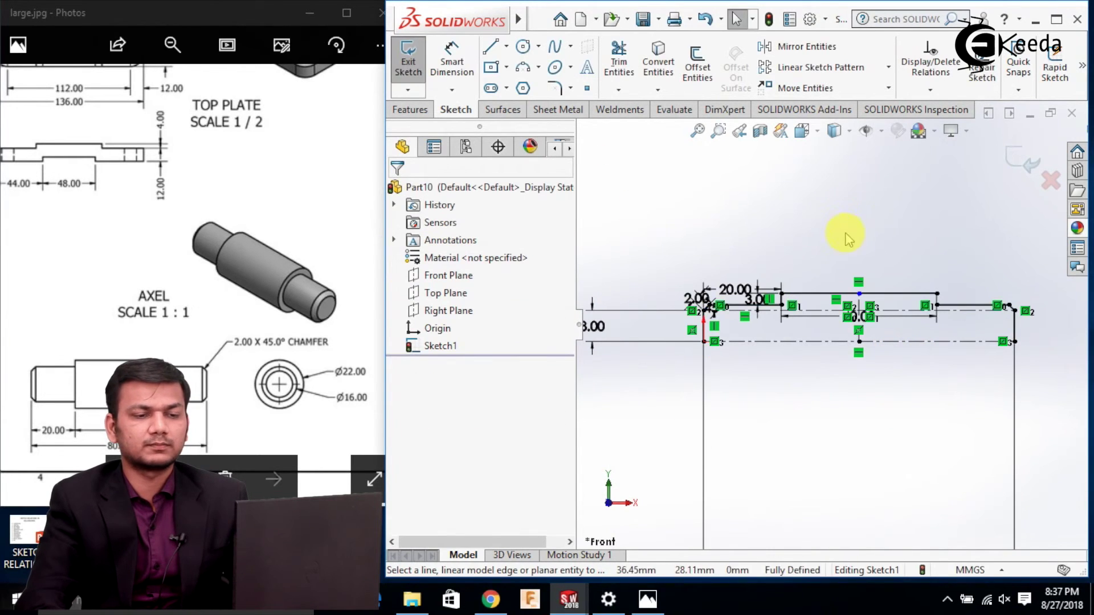
Step: Exit the axel profile sketch and check the outline for gaps
scroll(866, 354, "down", 2)
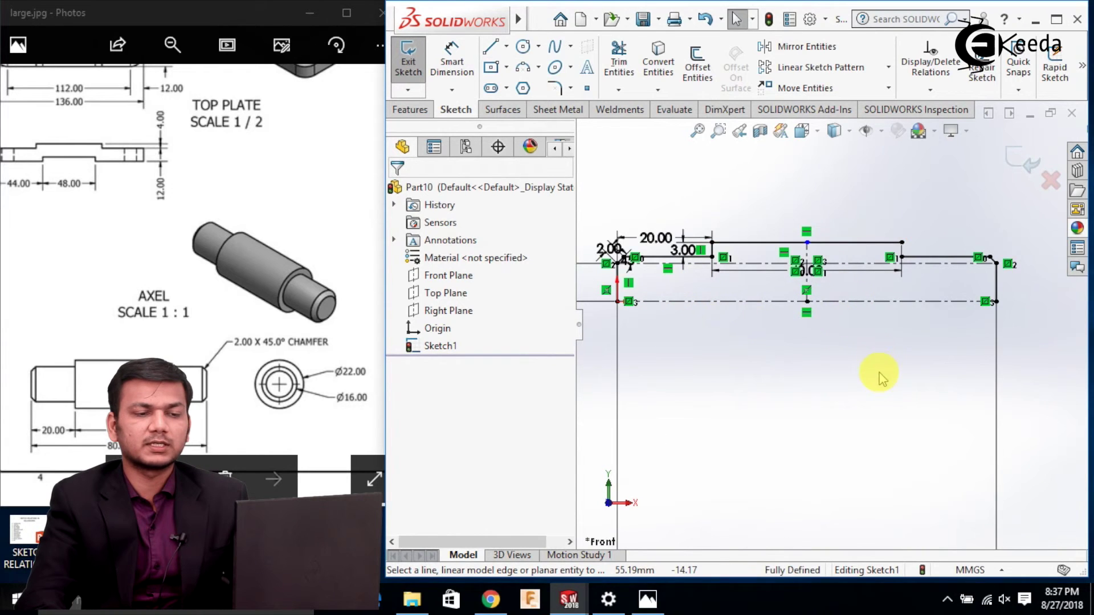
scroll(879, 377, "up", 2)
scroll(830, 195, "up", 2)
left_click(1012, 153)
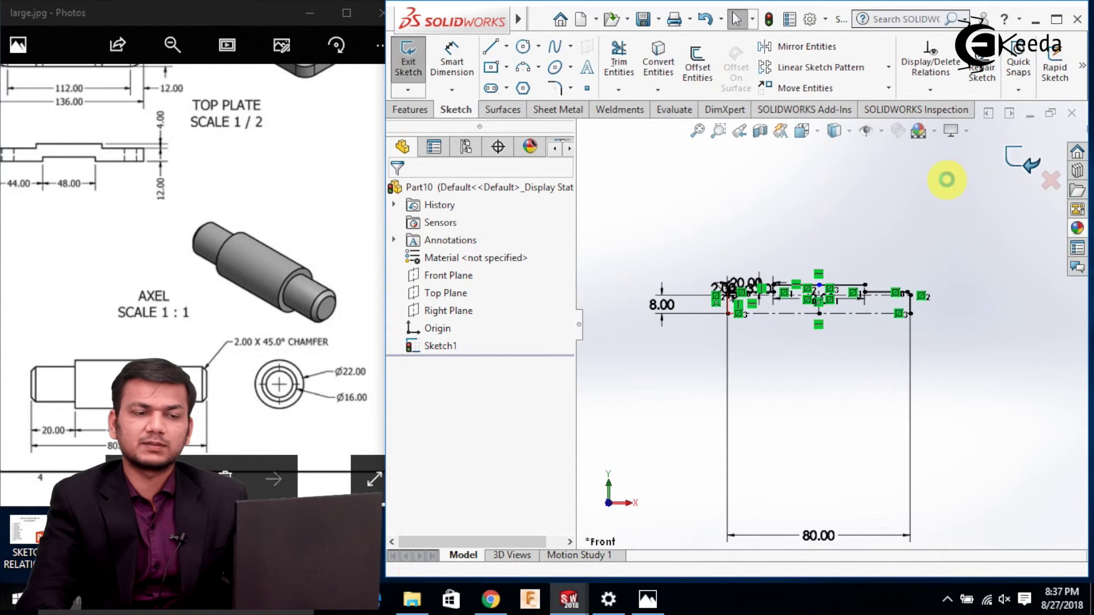
scroll(846, 208, "down", 1)
scroll(860, 257, "down", 5)
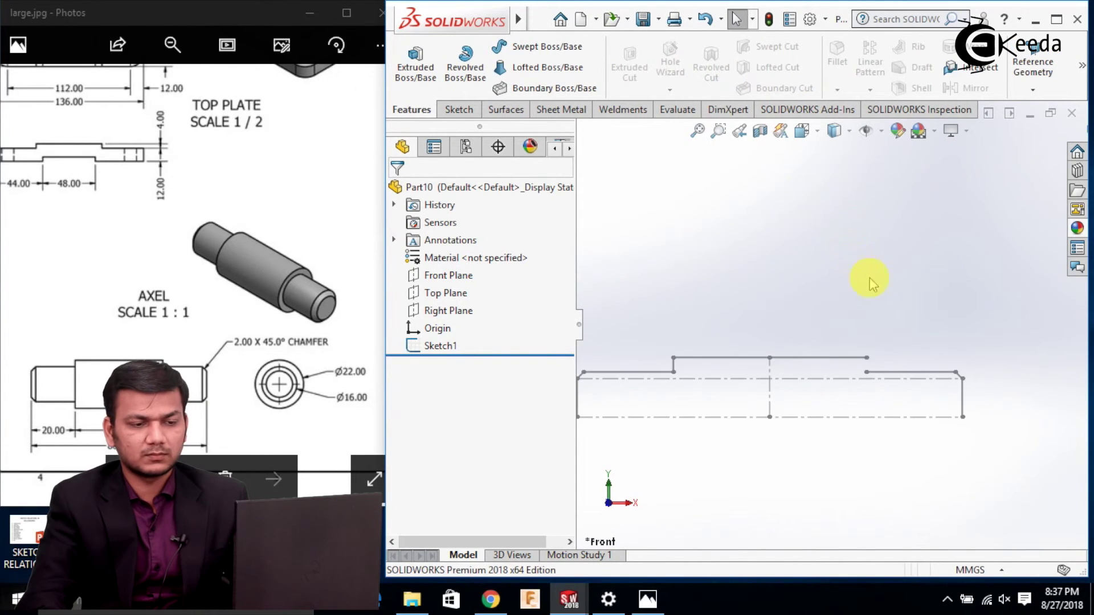
scroll(832, 337, "up", 3)
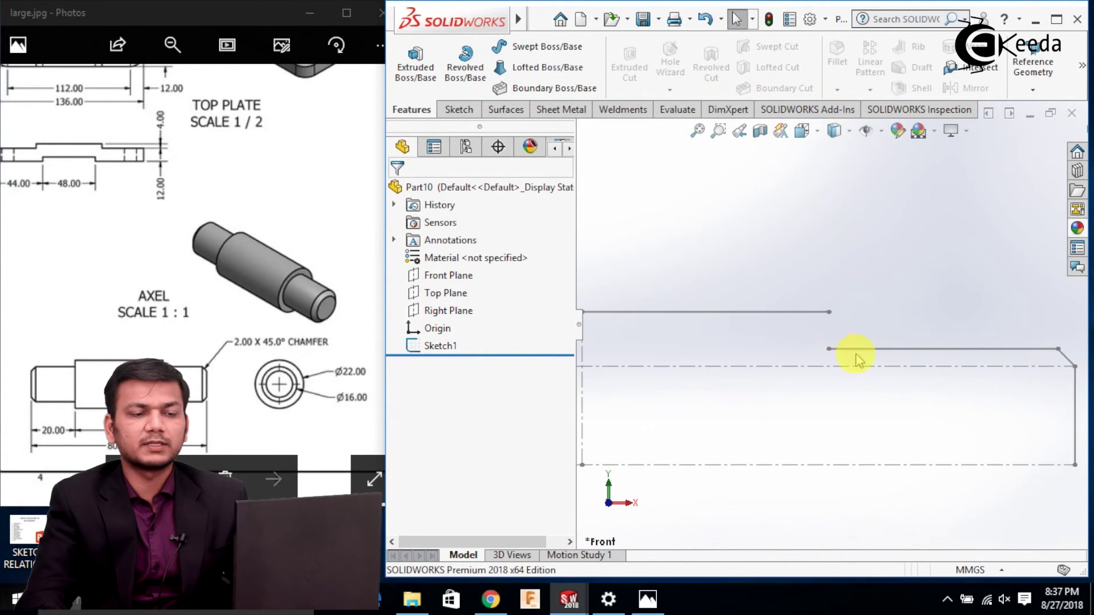
Step: Reopen the profile sketch for editing and move the 40 mm dimension above its line
double_click(863, 343)
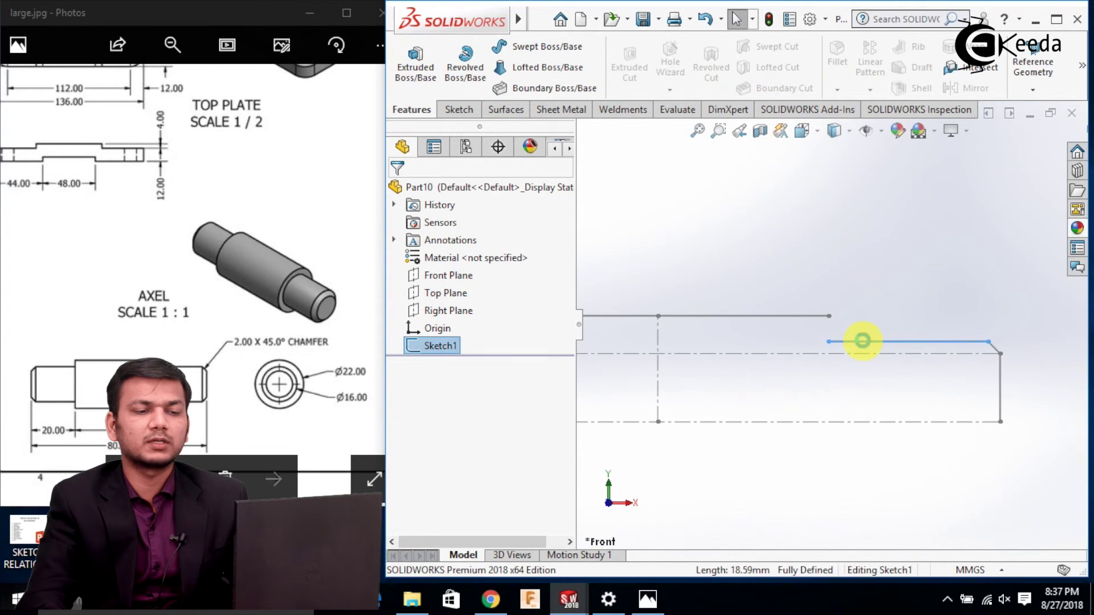
scroll(837, 341, "up", 1)
scroll(829, 364, "down", 3)
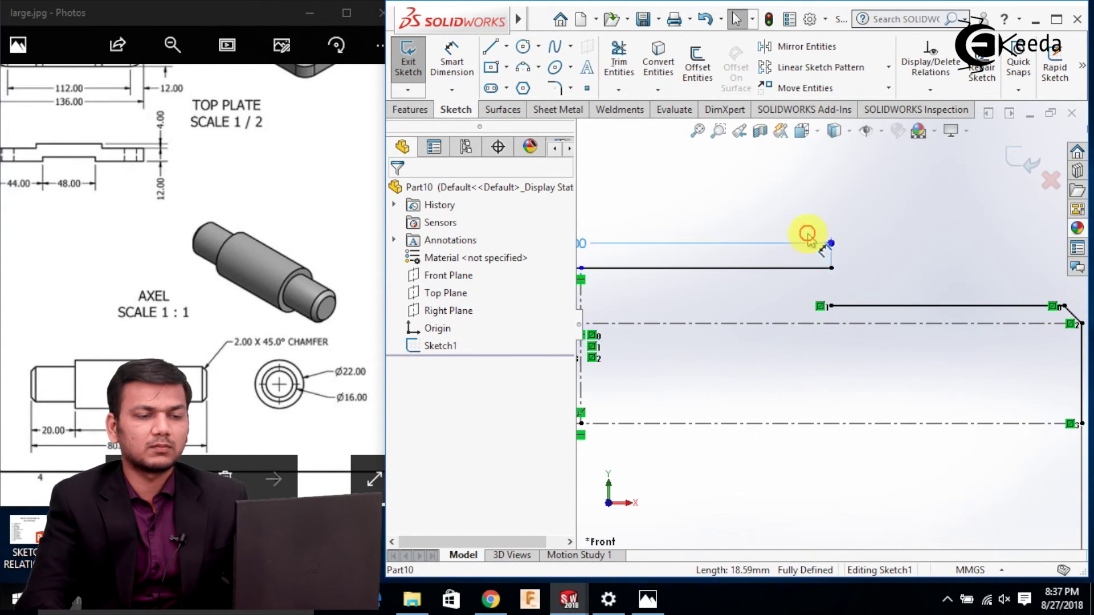
left_click(809, 209)
key("Escape")
scroll(907, 262, "up", 3)
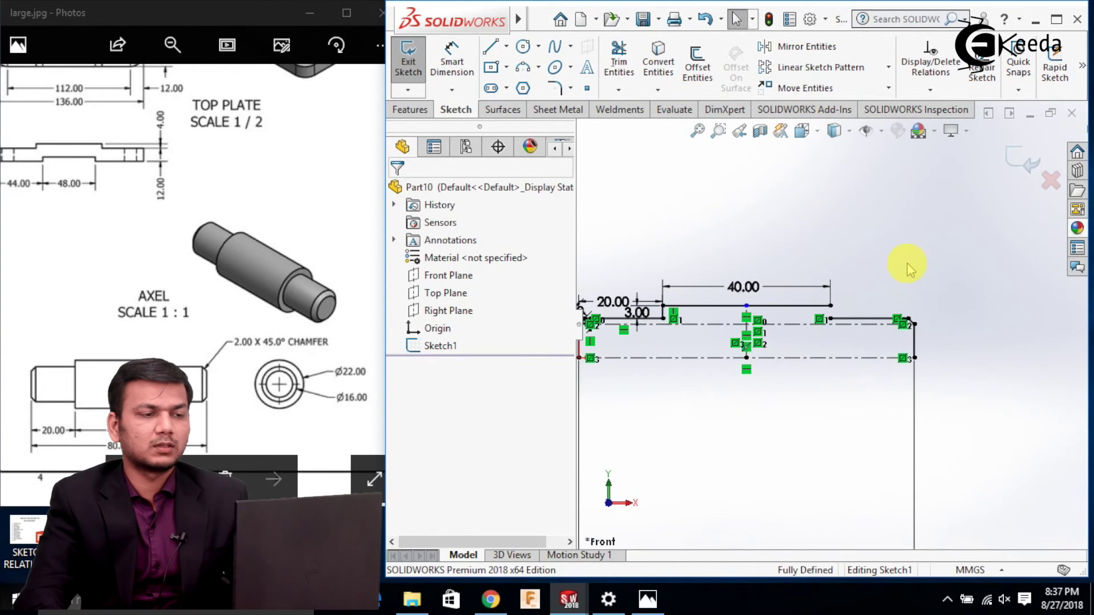
Step: Sketch a 3 mm vertical line joining the open end of the 40 mm line to the mirrored shoulder line
left_click(492, 48)
scroll(849, 361, "down", 4)
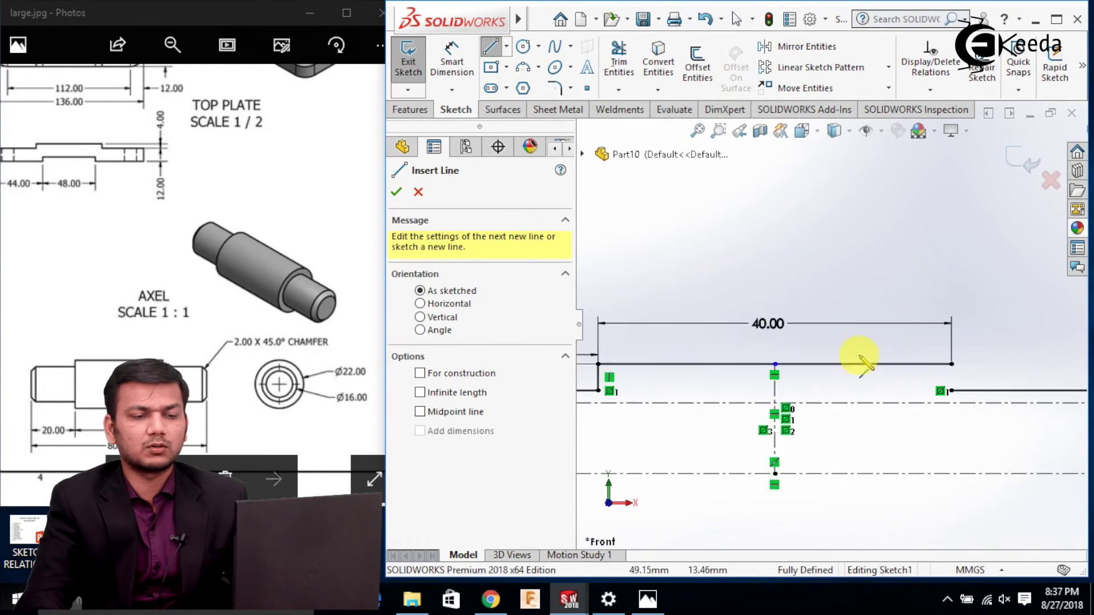
left_click_drag(959, 356, 957, 392)
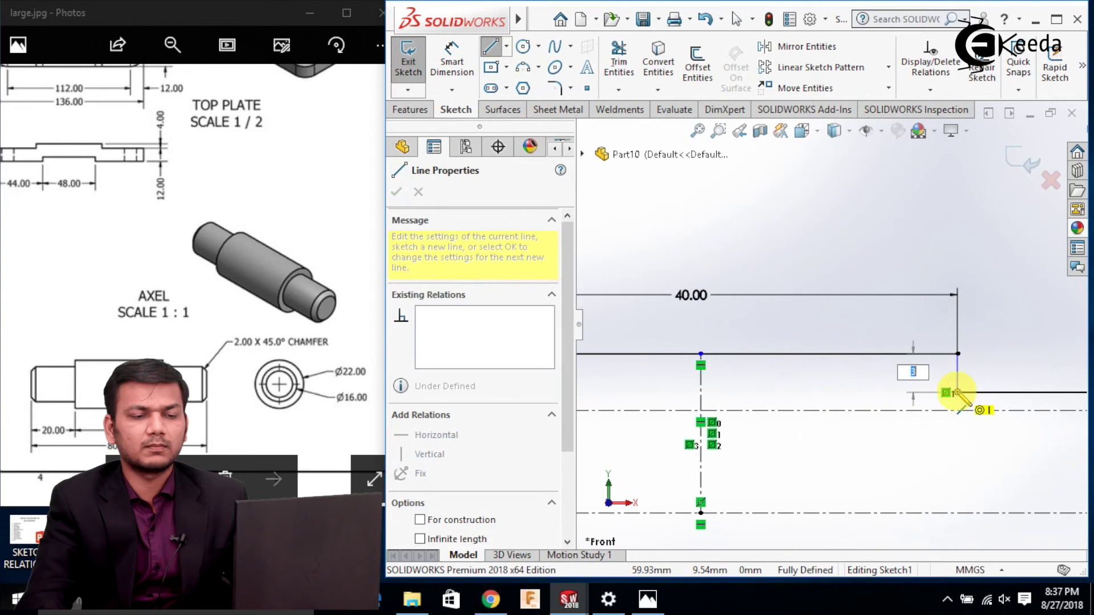
key("Return")
key("Escape")
scroll(927, 239, "up", 3)
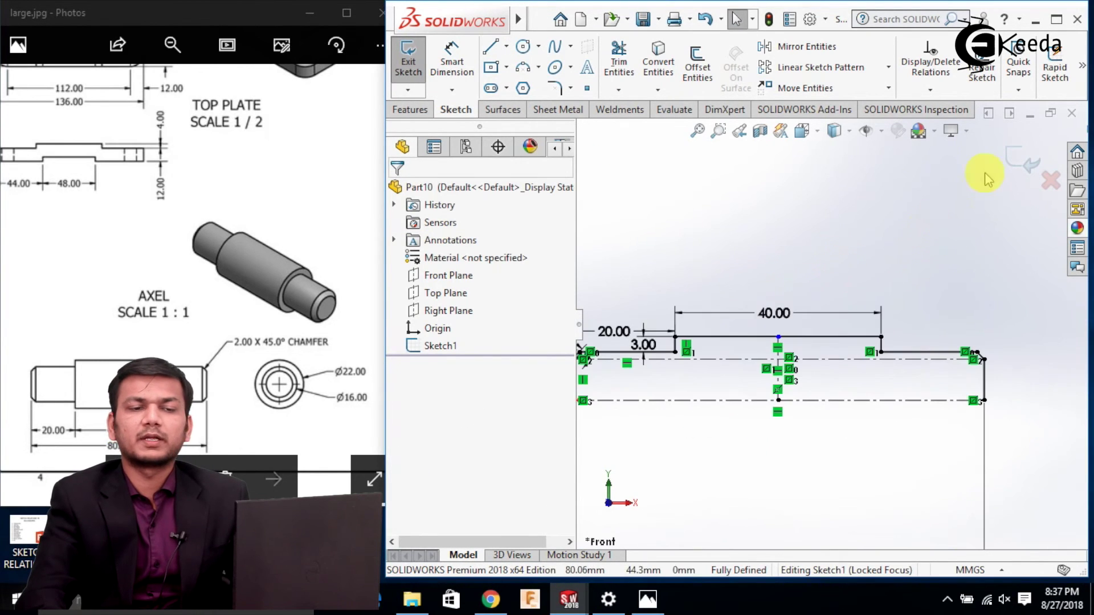
Step: Exit the sketch and revolve the automatically closed profile 360° about the 80 mm bottom centerline
left_click(1021, 158)
scroll(821, 202, "up", 2)
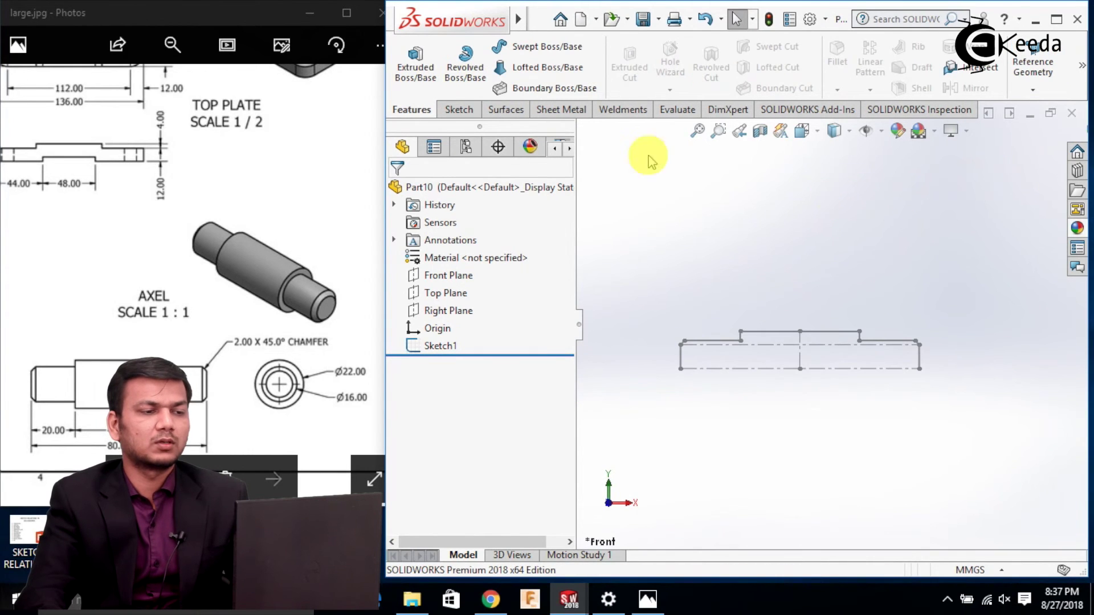
left_click(476, 69)
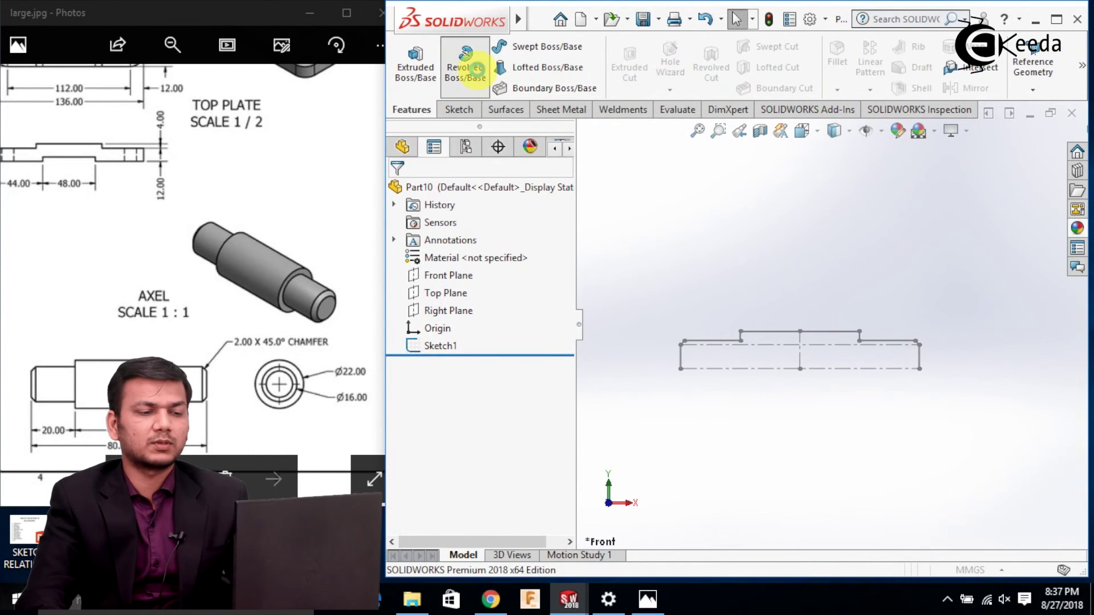
left_click(729, 370)
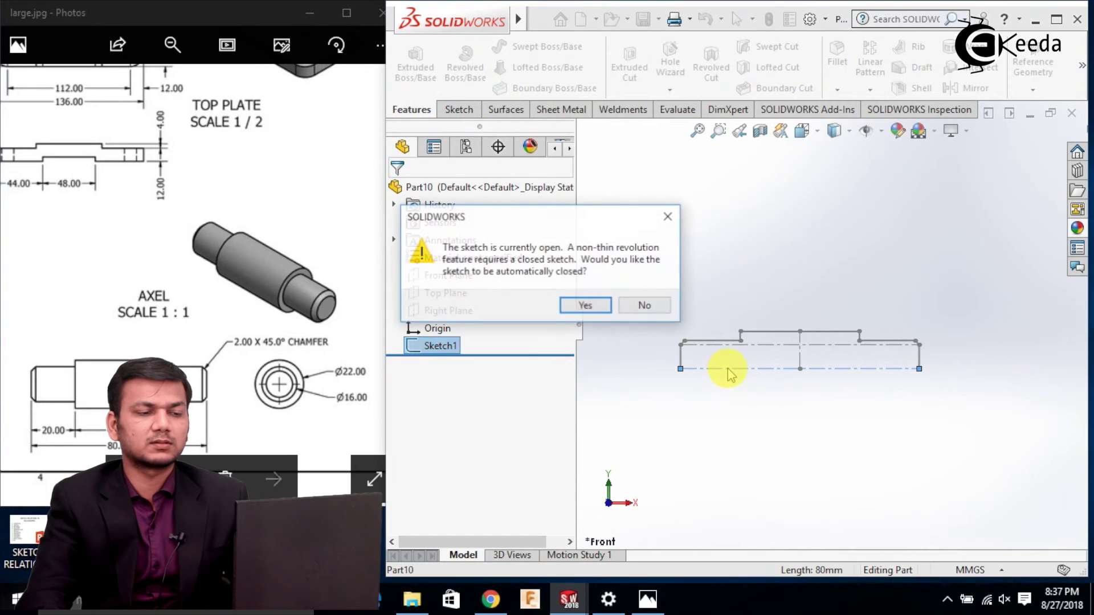
left_click(604, 306)
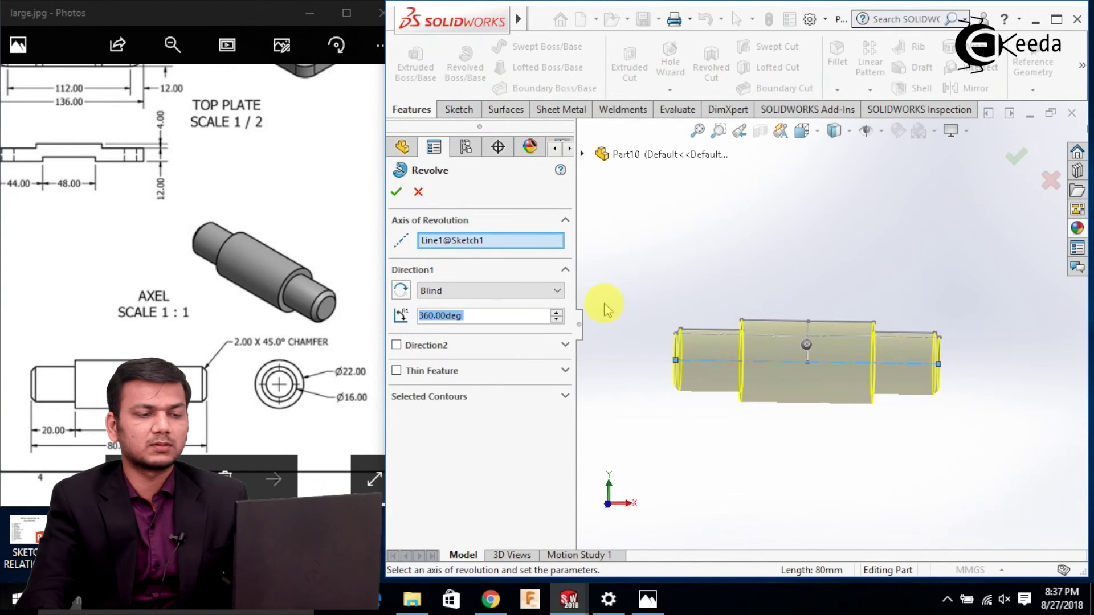
left_click(398, 192)
scroll(797, 245, "down", 3)
middle_click_drag(830, 256, 861, 242)
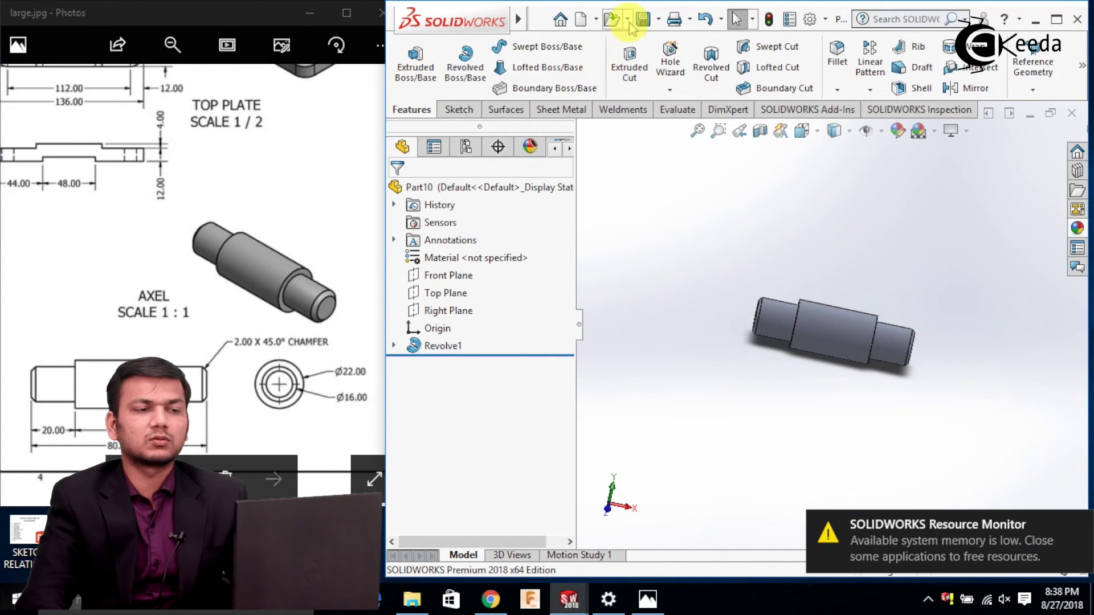
Step: Save the part to the Desktop under the file name axel and maximize the modeling window
left_click(659, 21)
left_click(675, 62)
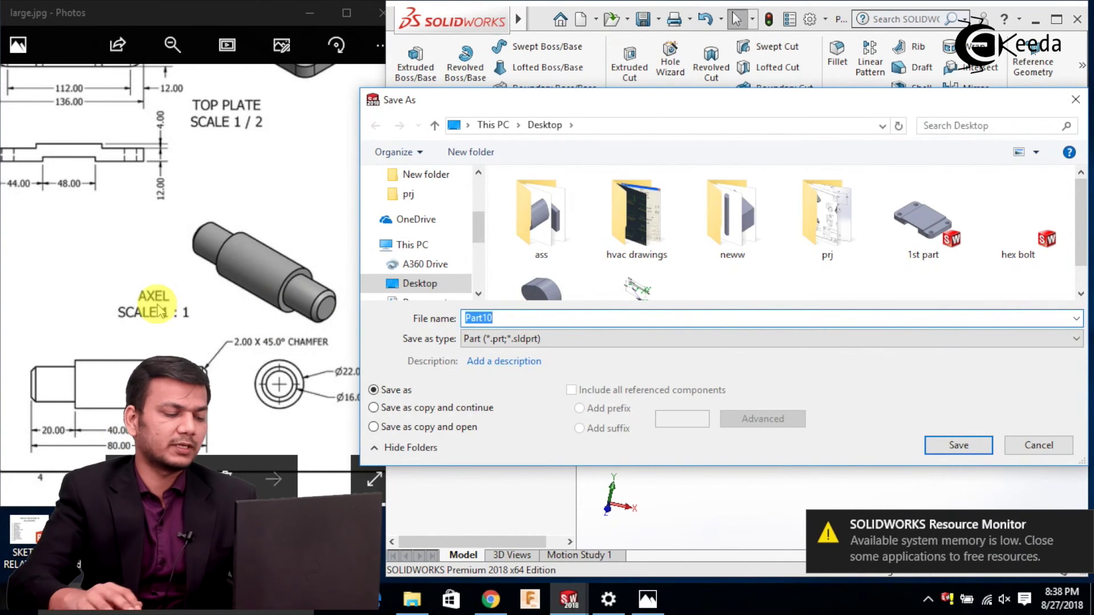
type("axe")
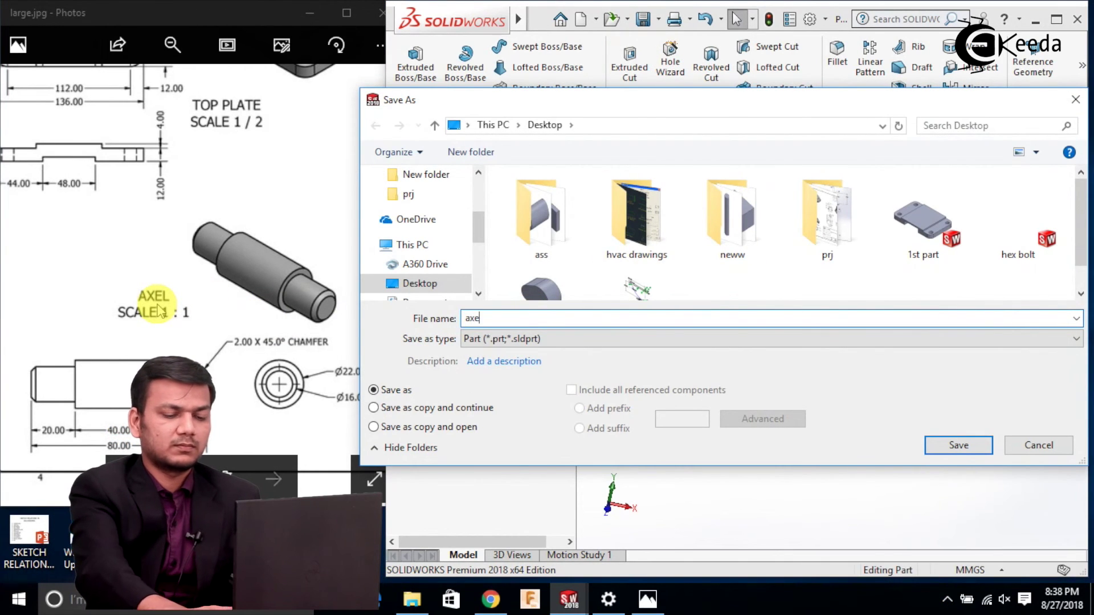
type("l")
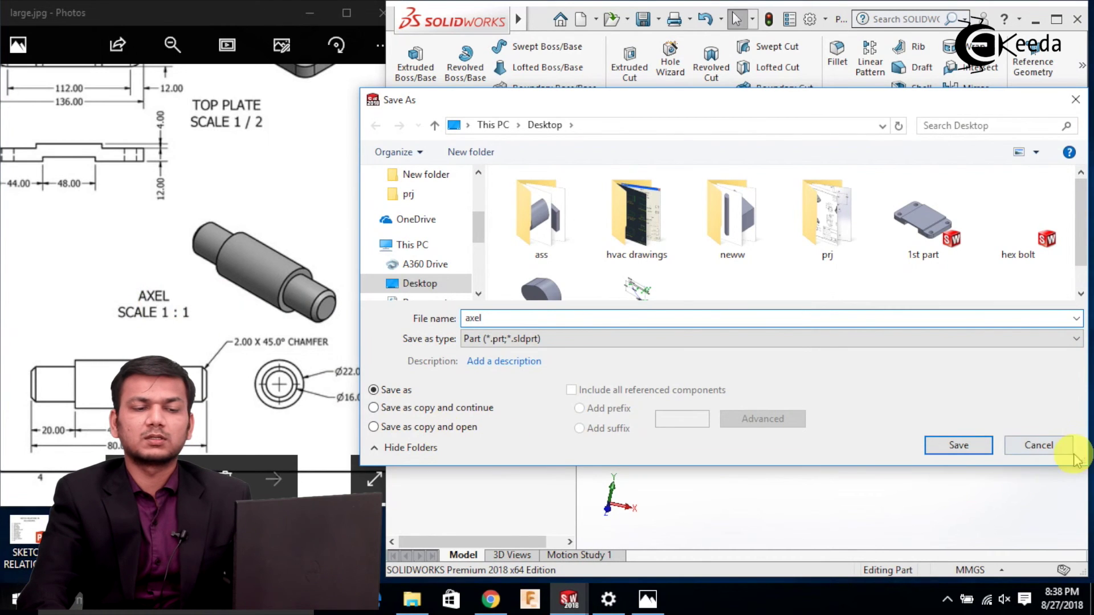
left_click(970, 446)
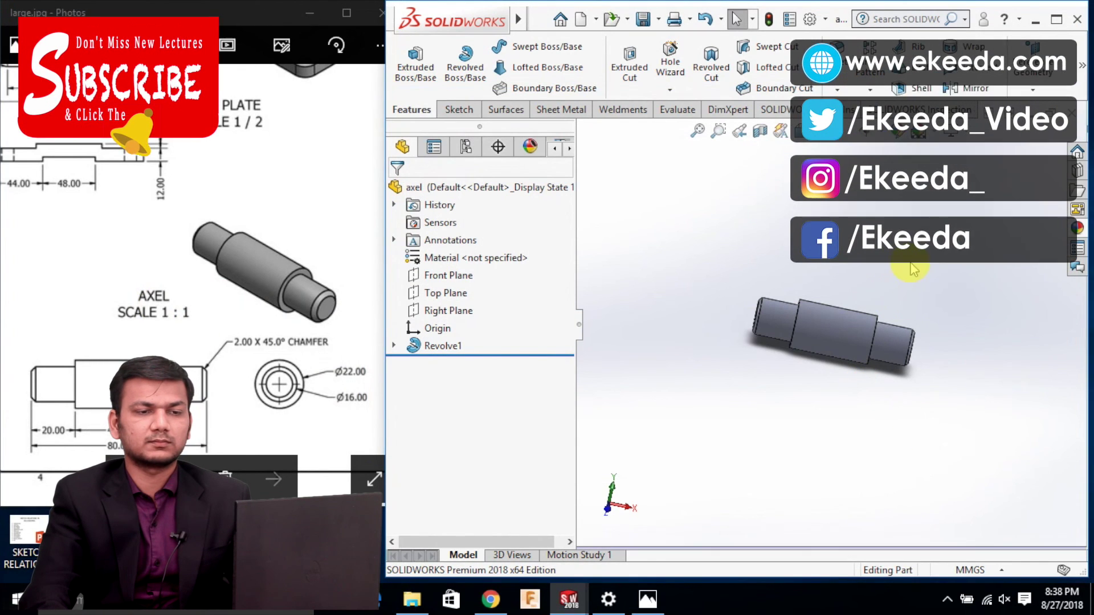
left_click(1058, 20)
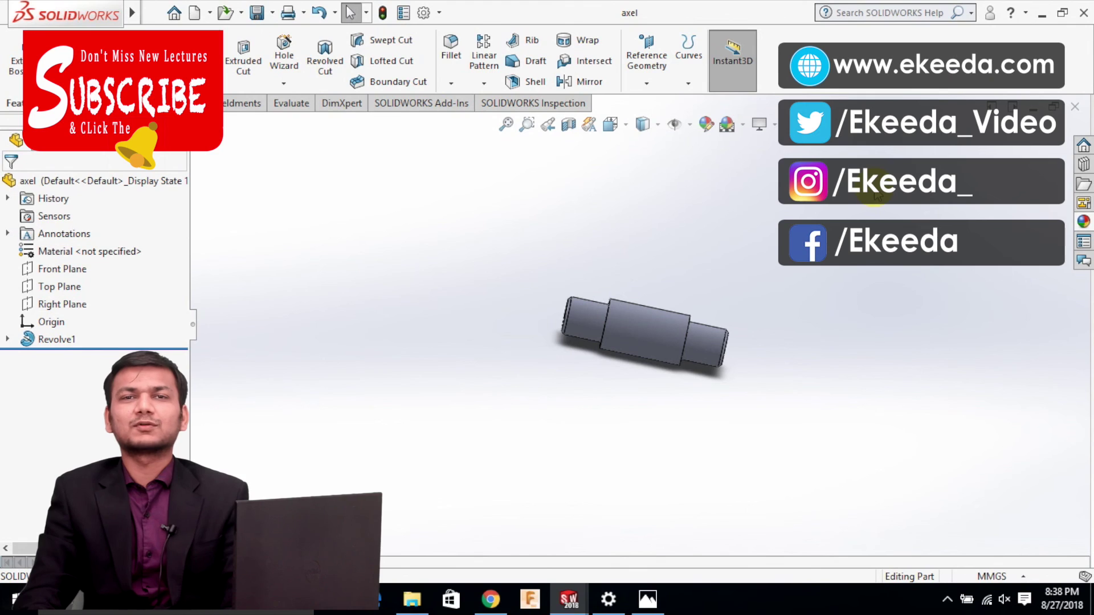